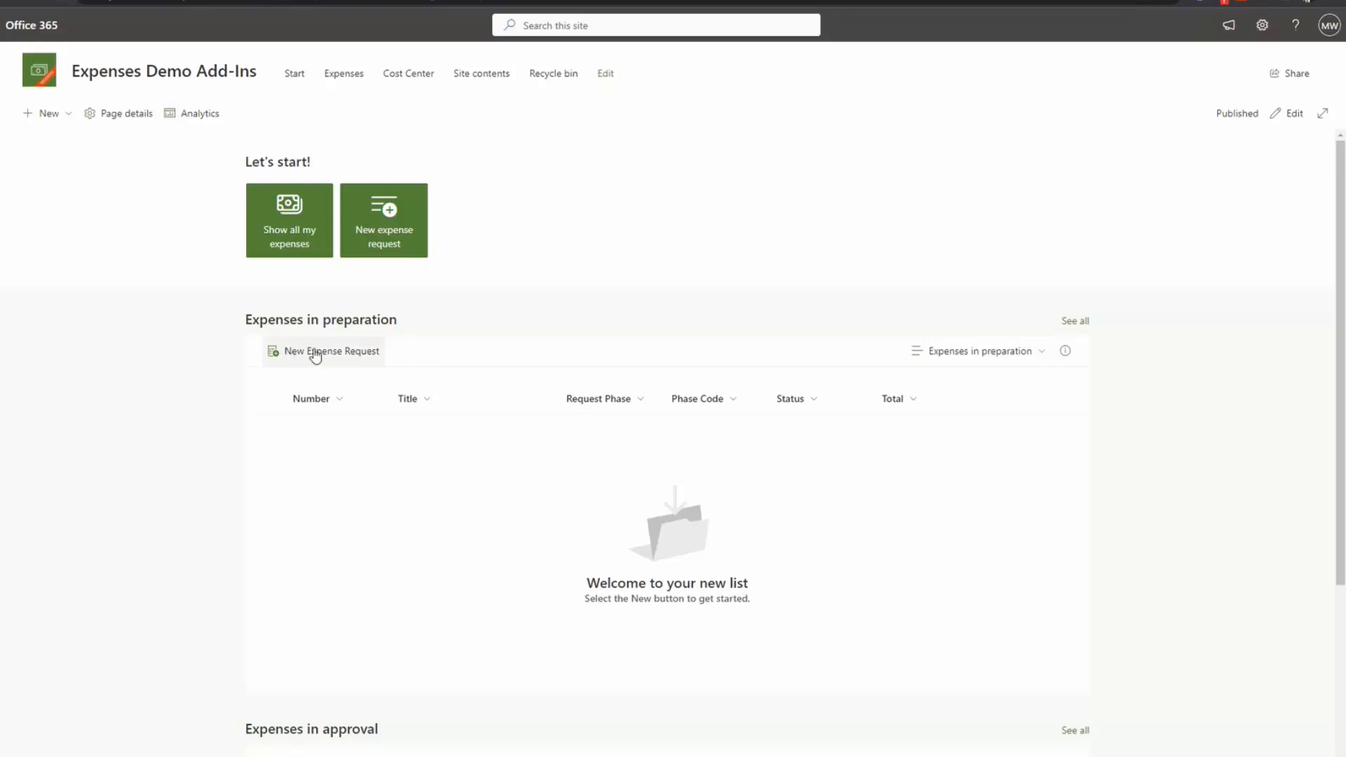
Step: Start a New Expense Request in Expenses in preparation and view the Expense Year choices
click(331, 357)
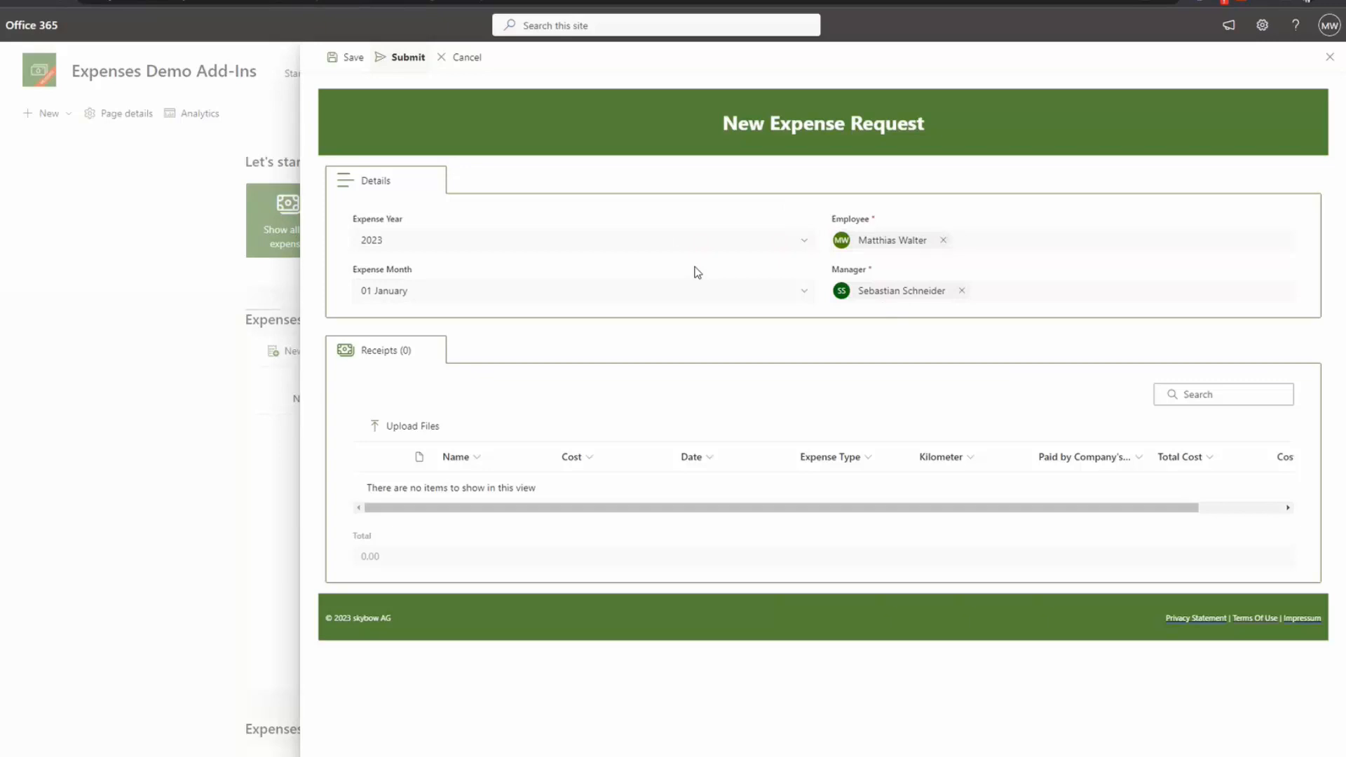
click(804, 243)
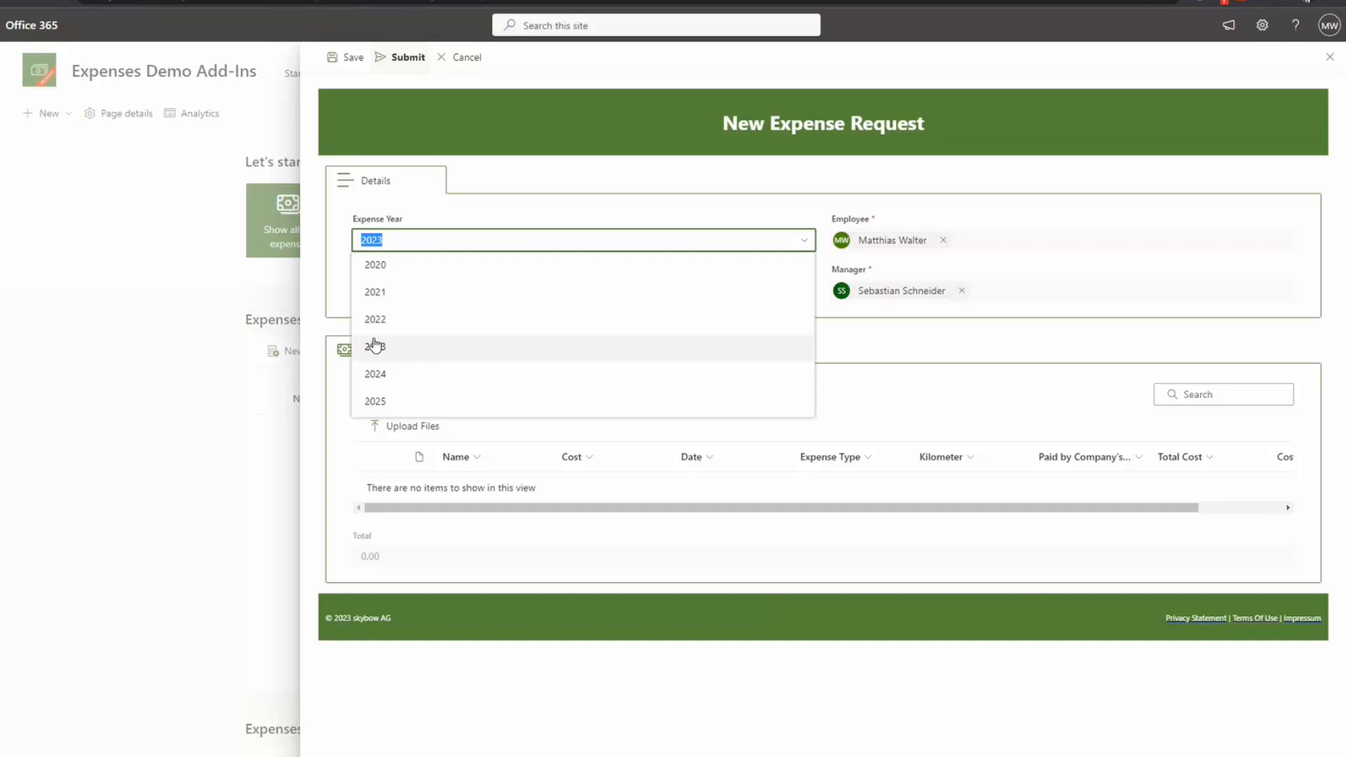
click(571, 208)
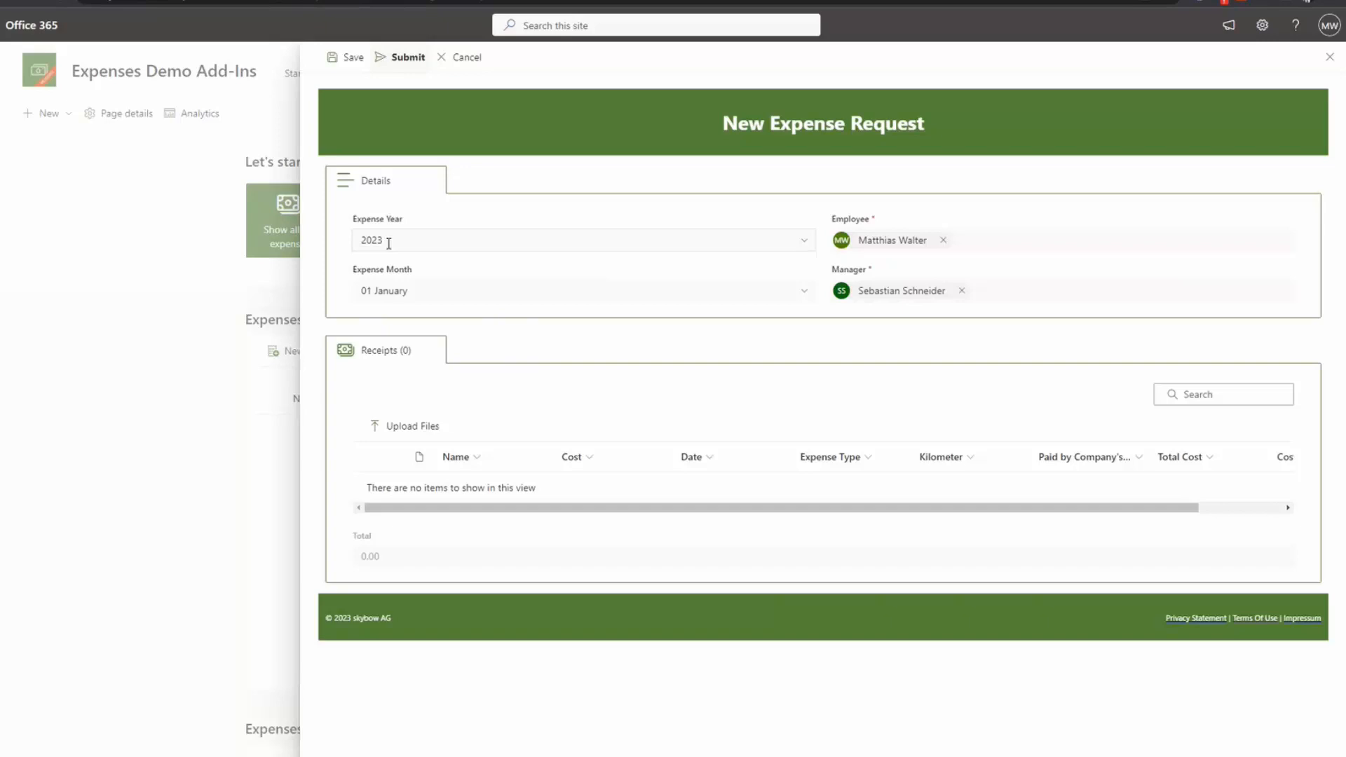
click(426, 293)
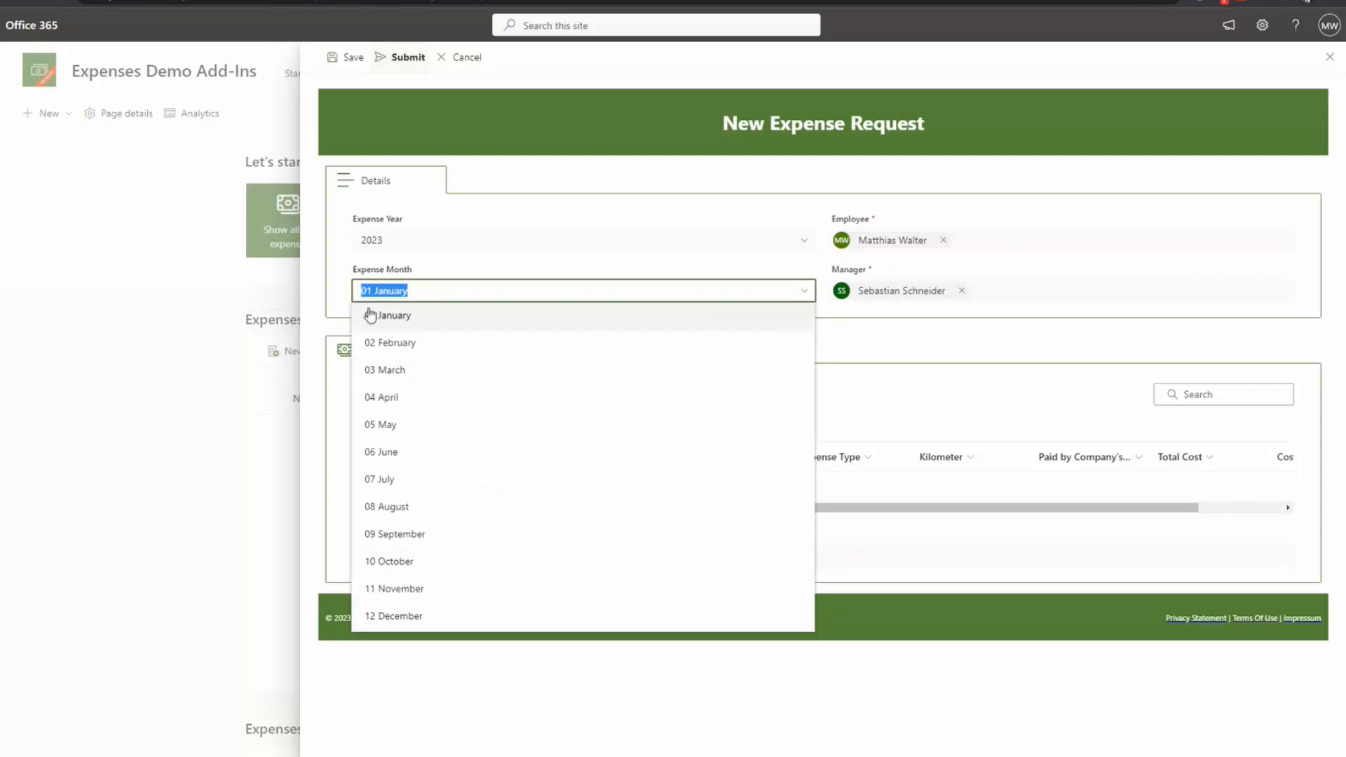
click(504, 264)
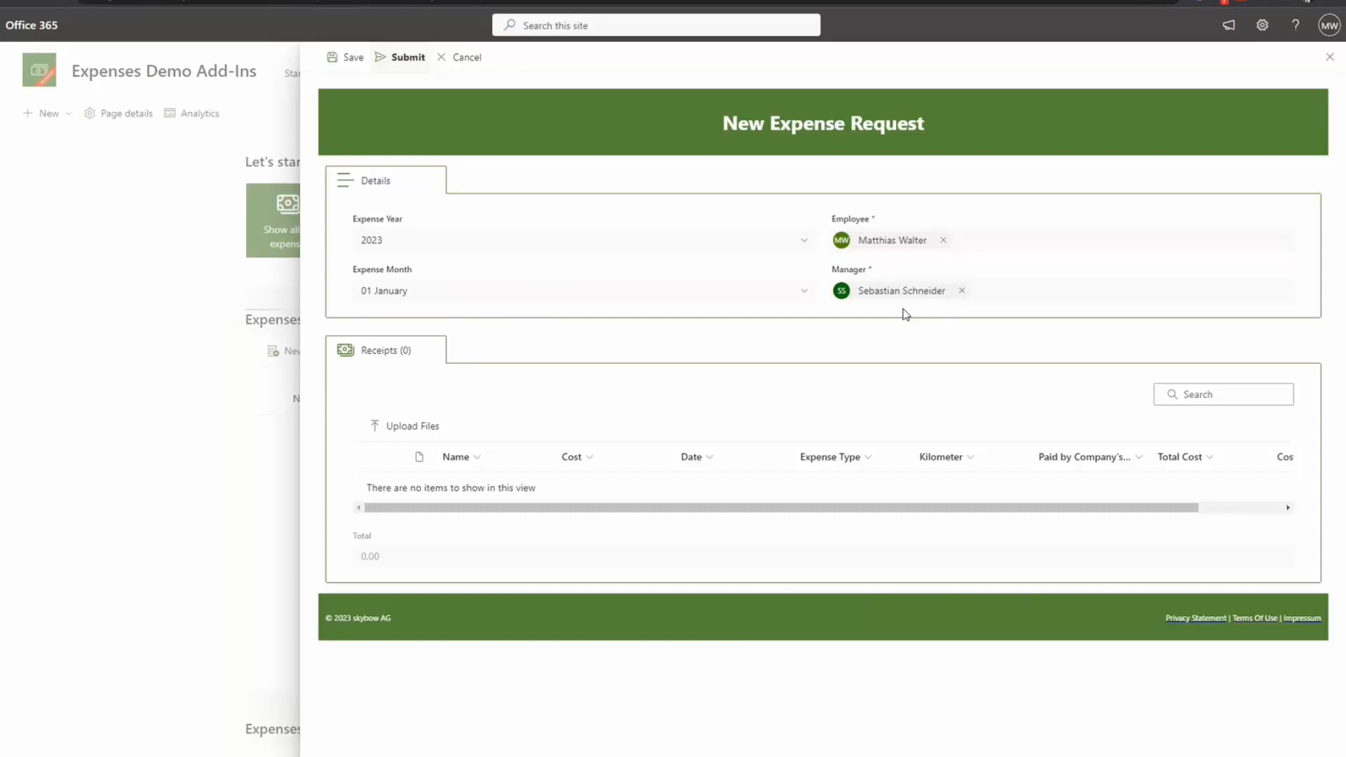
click(963, 291)
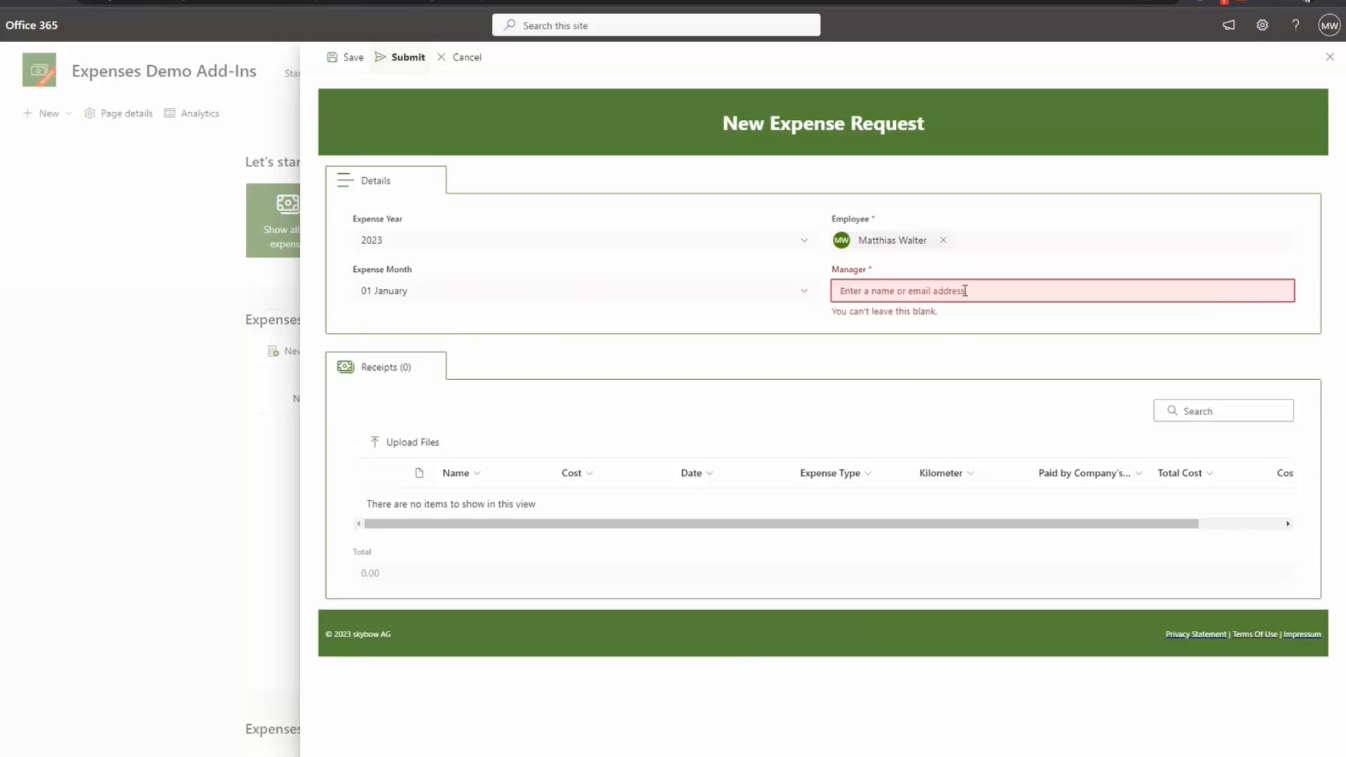
click(879, 291)
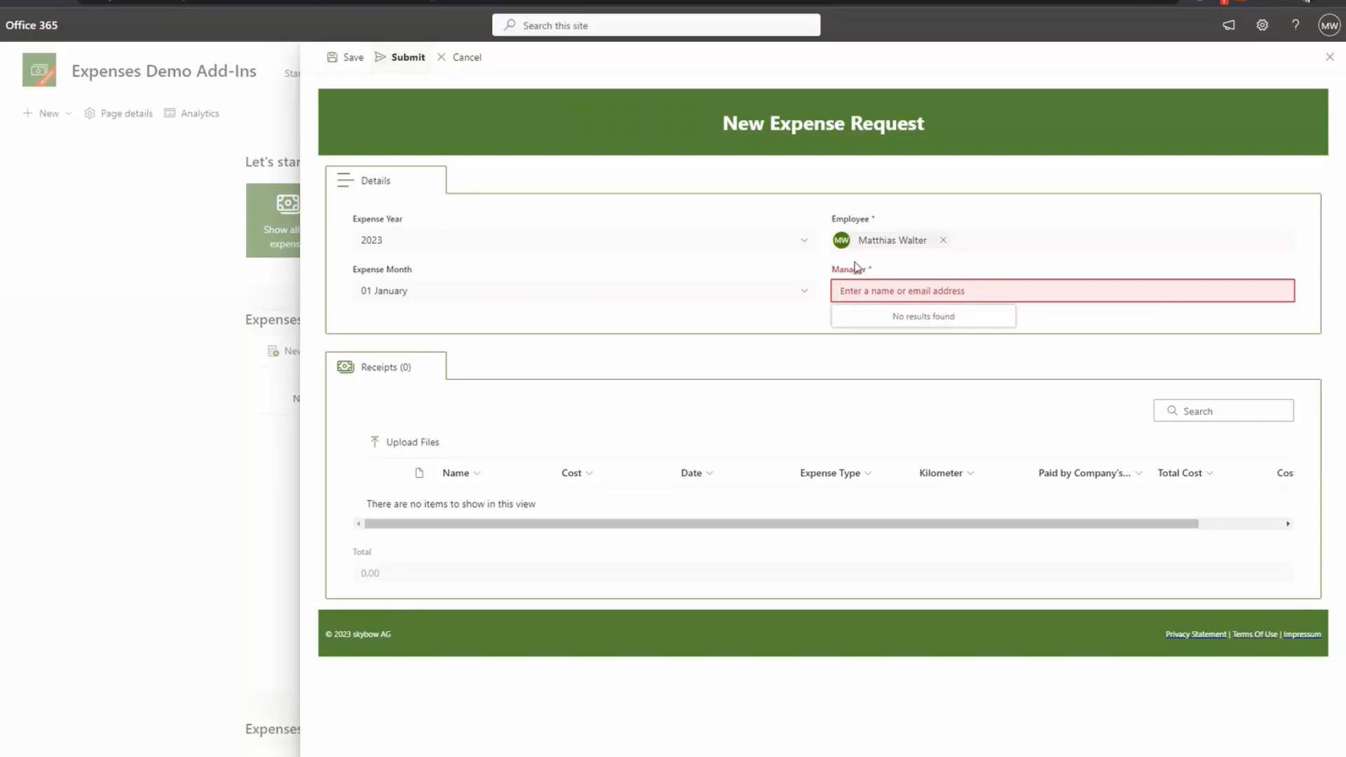
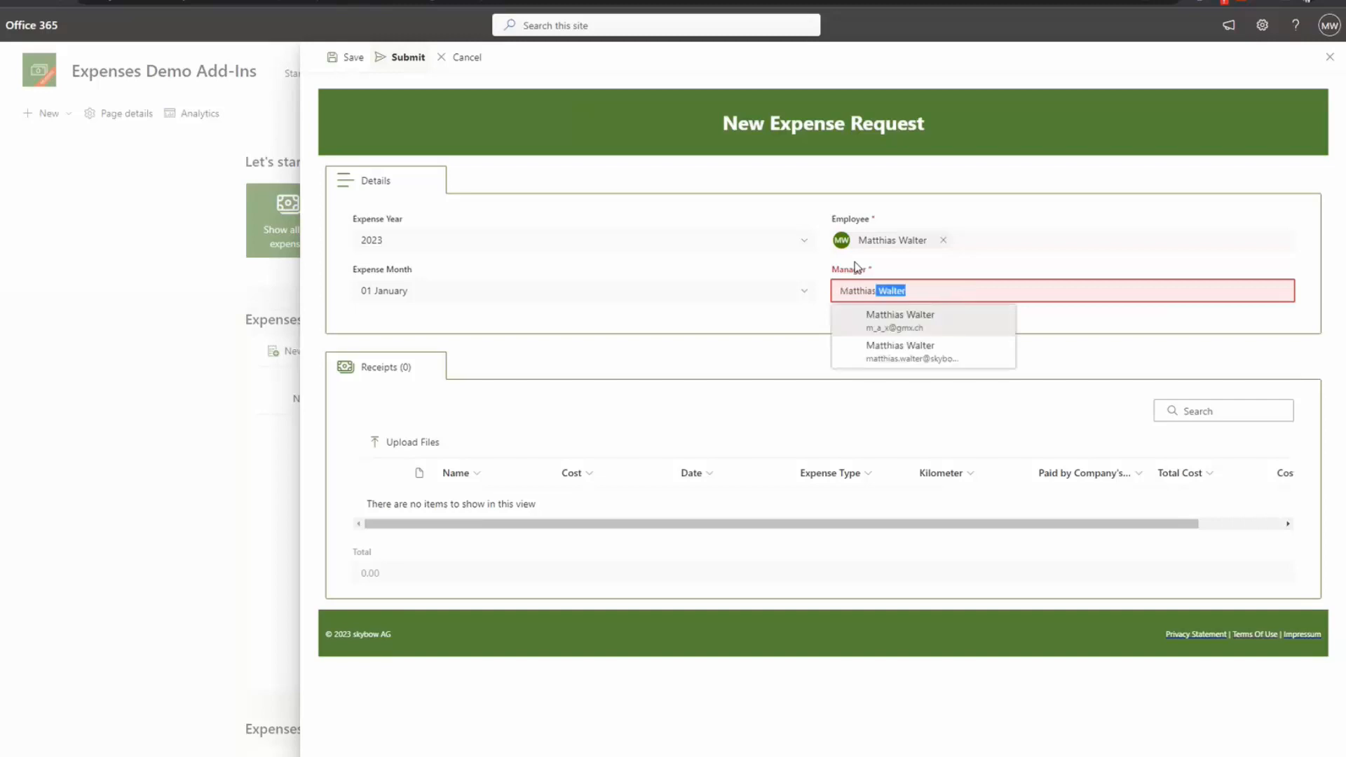
click(880, 357)
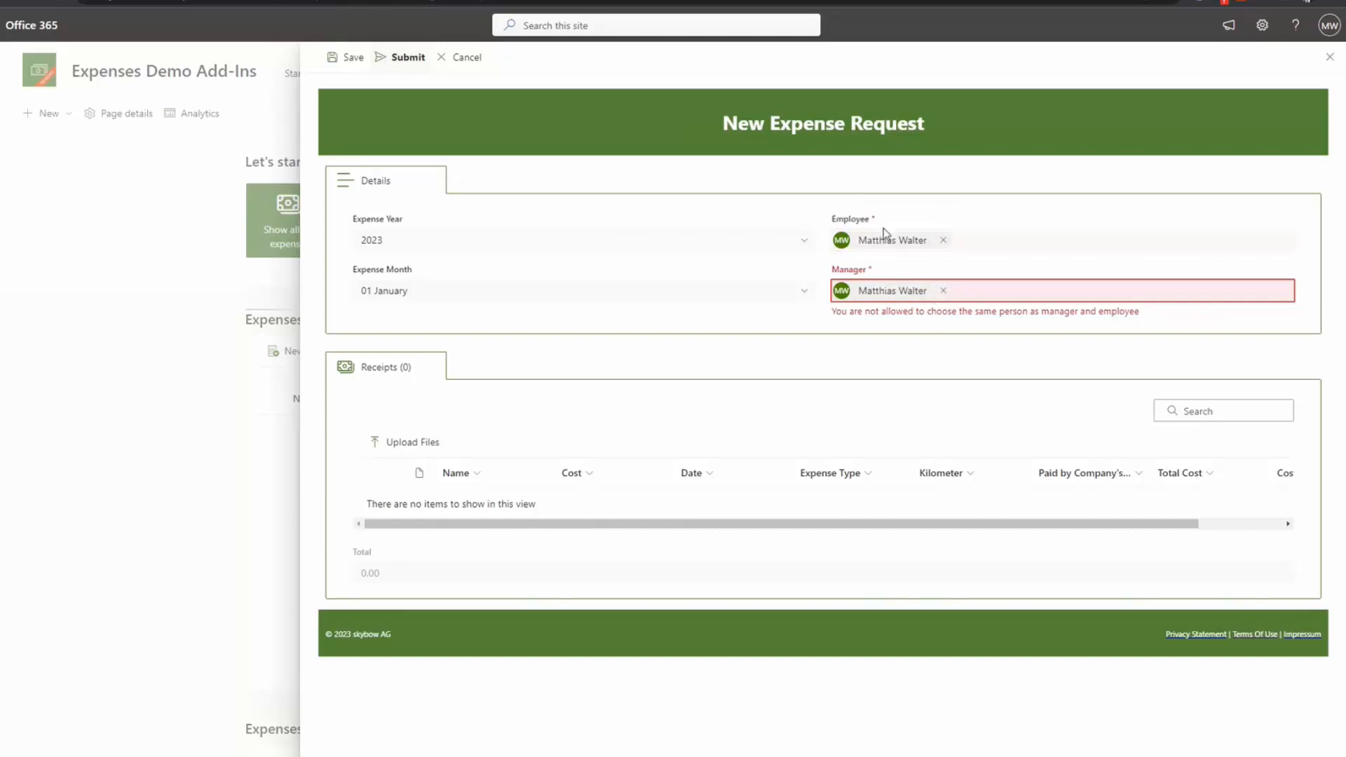
click(944, 291)
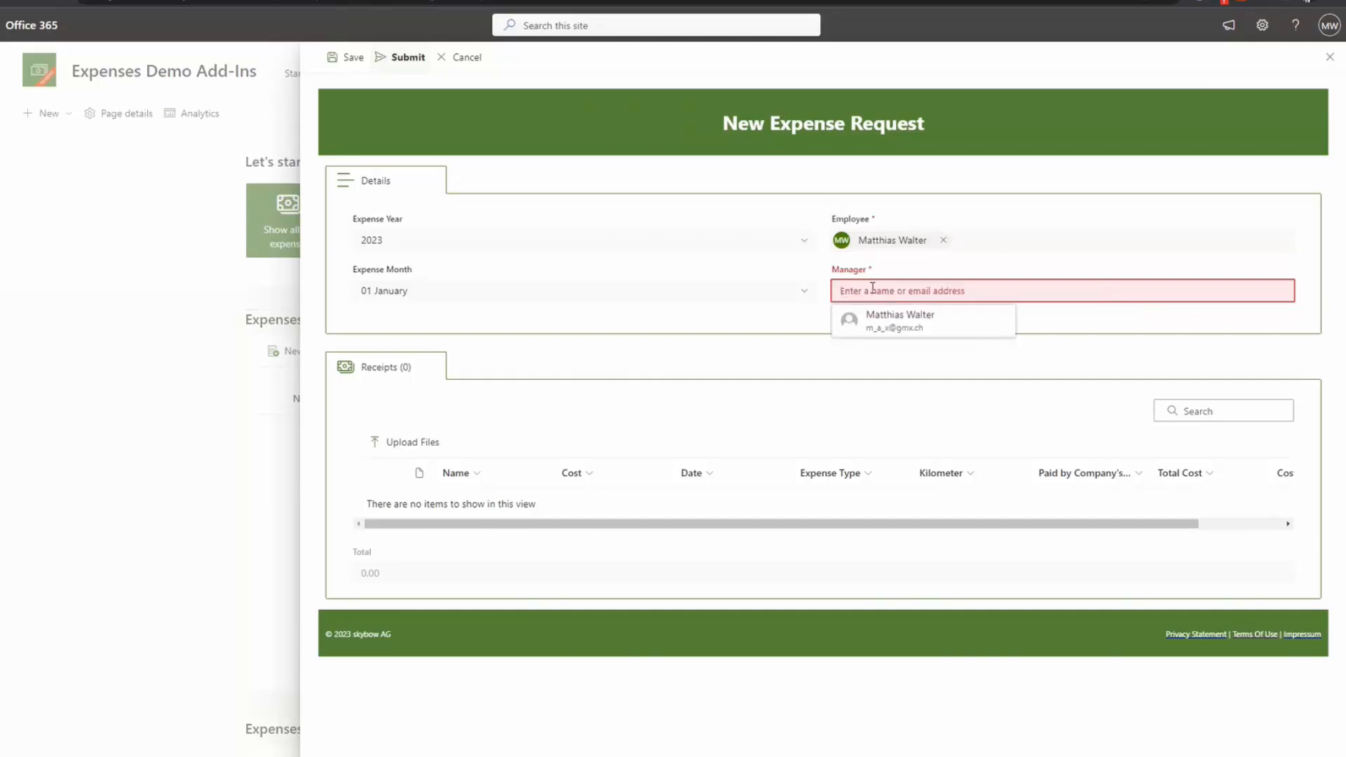
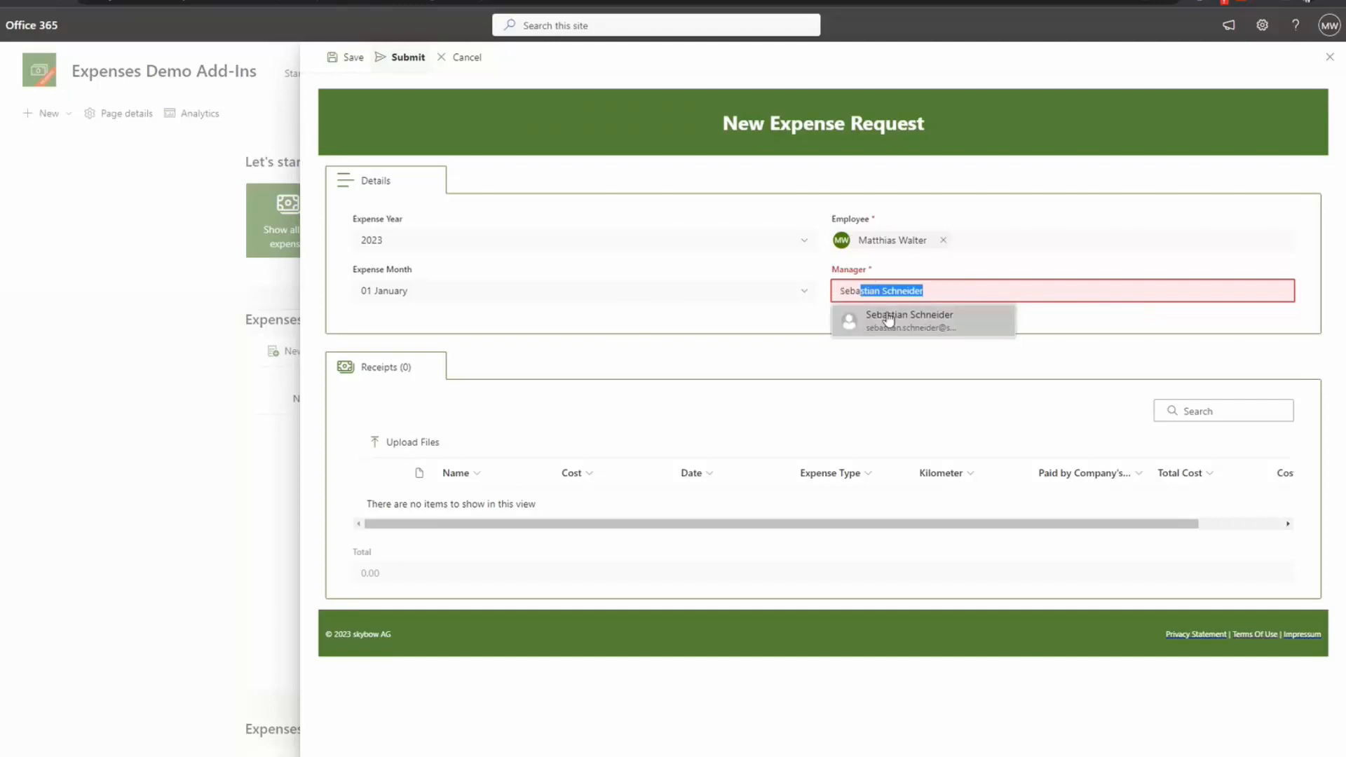
click(909, 331)
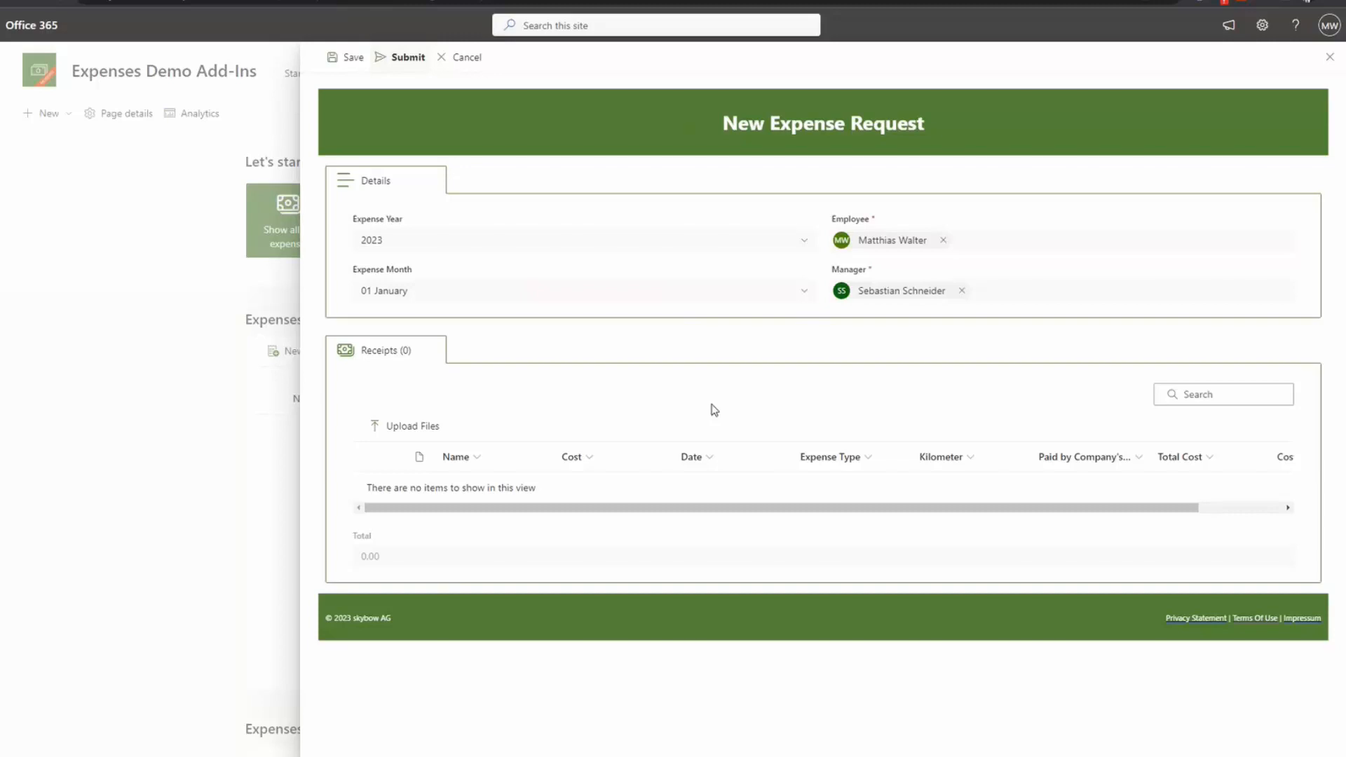
Step: Drag 2022_12_09_Dinner.pdf from the Demo Content folder onto the Receipts upload area
key(alt+Tab)
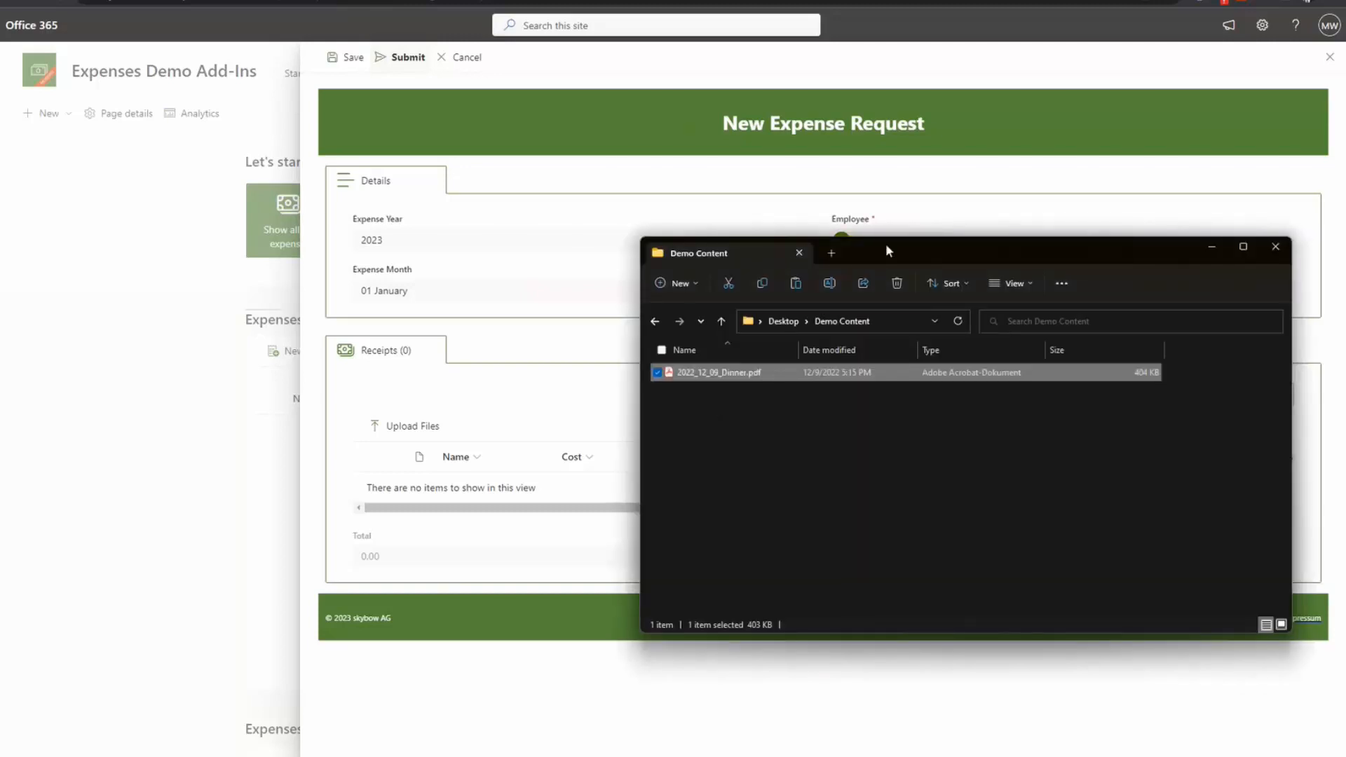
drag(886, 242, 982, 97)
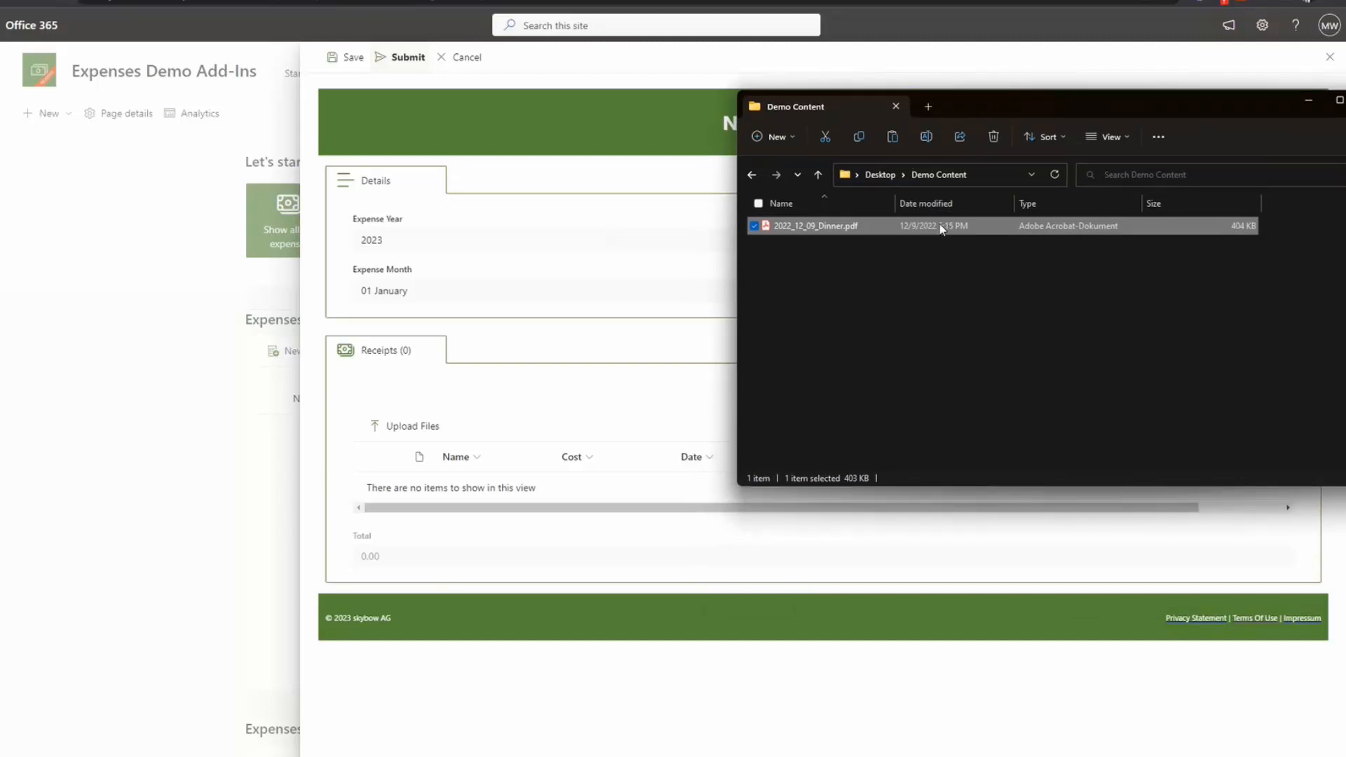
drag(938, 229, 424, 481)
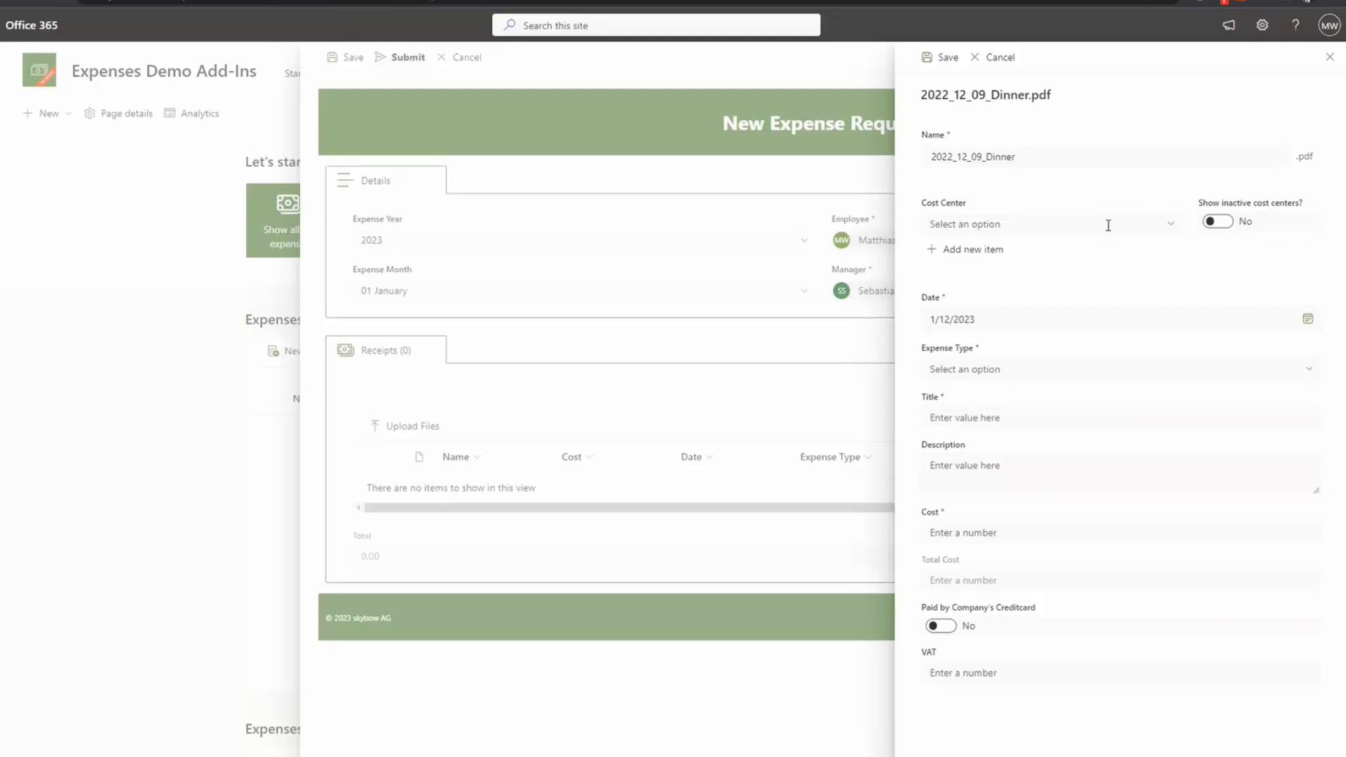
Step: Set the receipt date to 28 December 2022 to trigger the month-mismatch warning
drag(921, 95, 1048, 100)
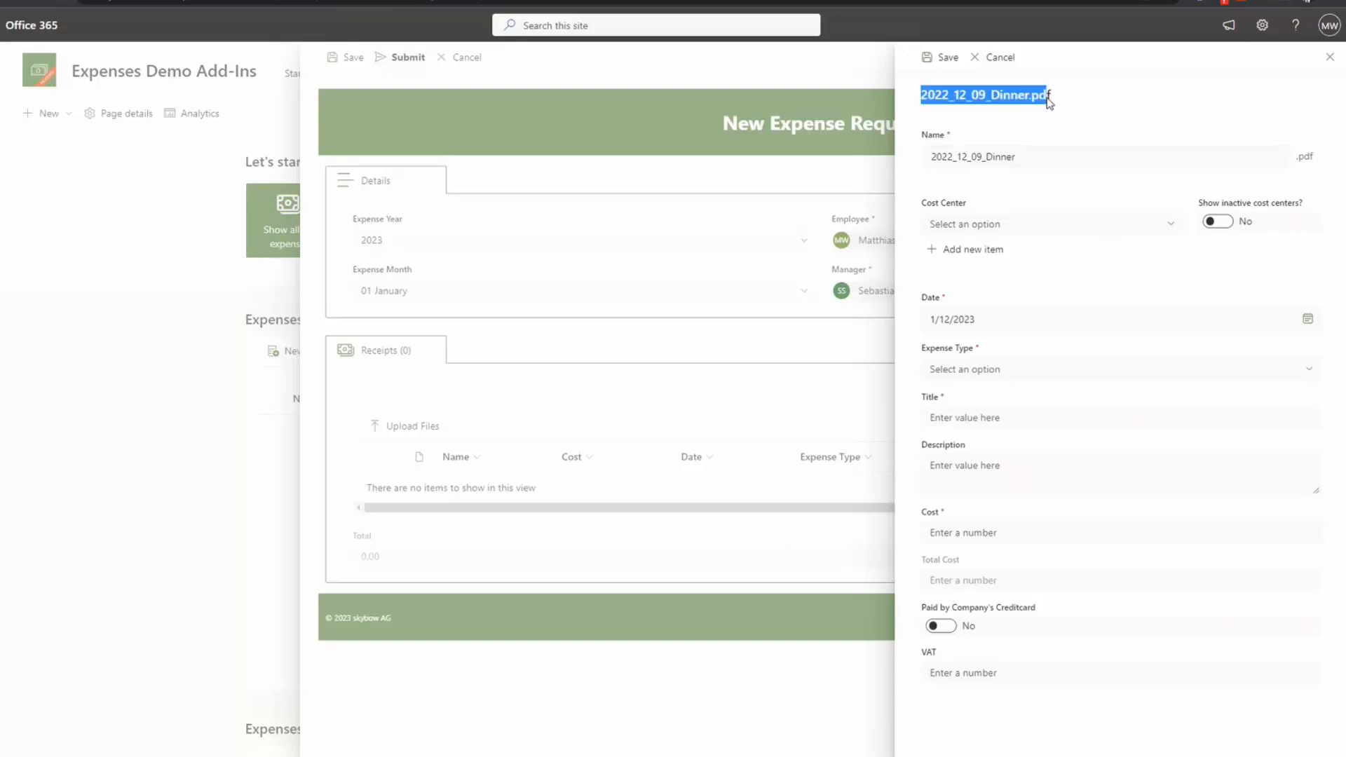
click(1060, 102)
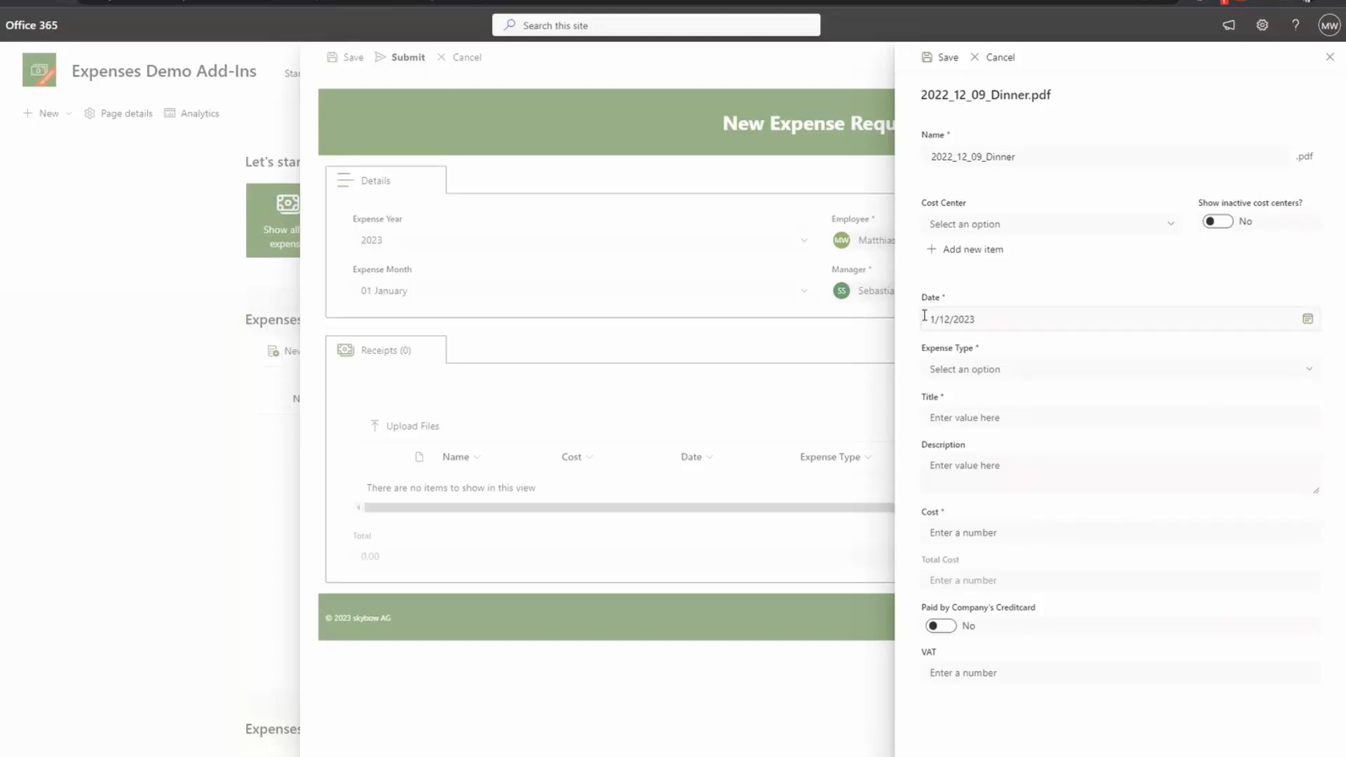
click(994, 320)
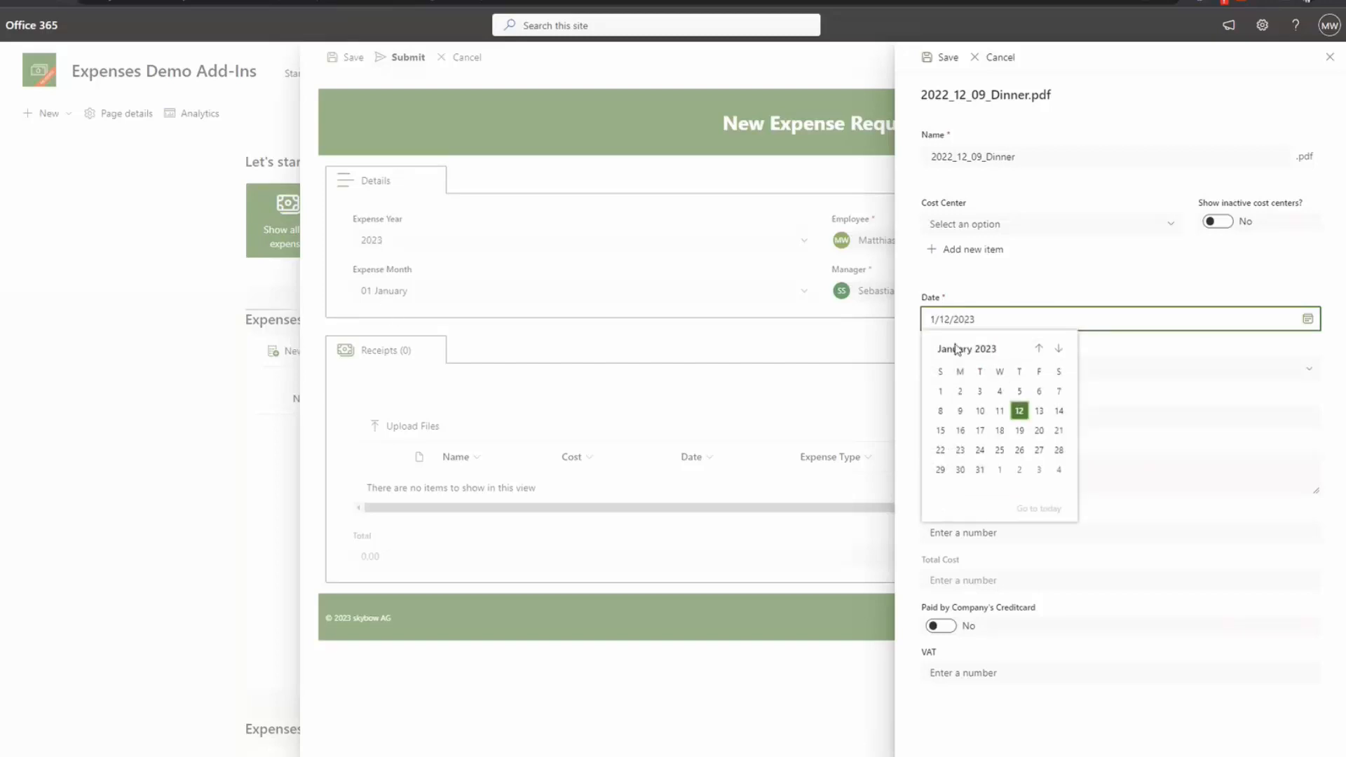
click(1038, 350)
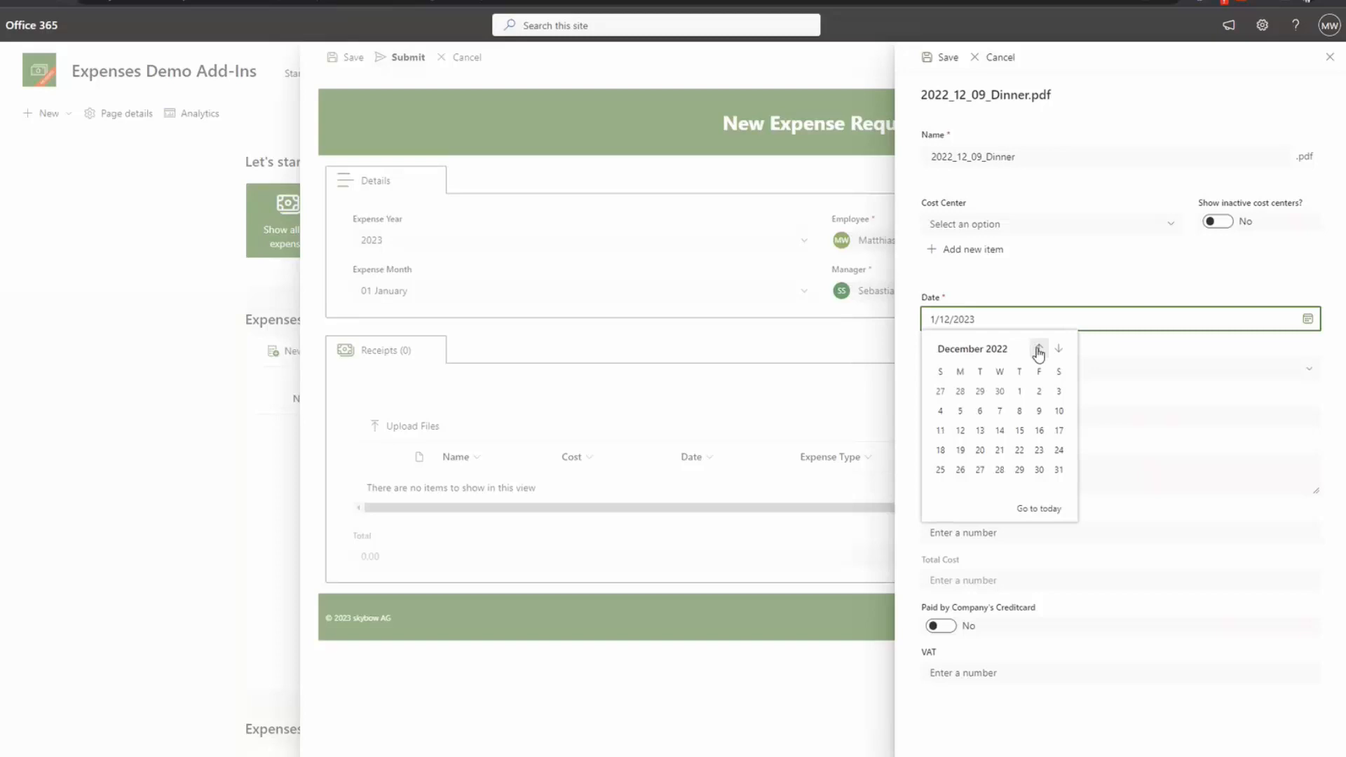
click(1000, 470)
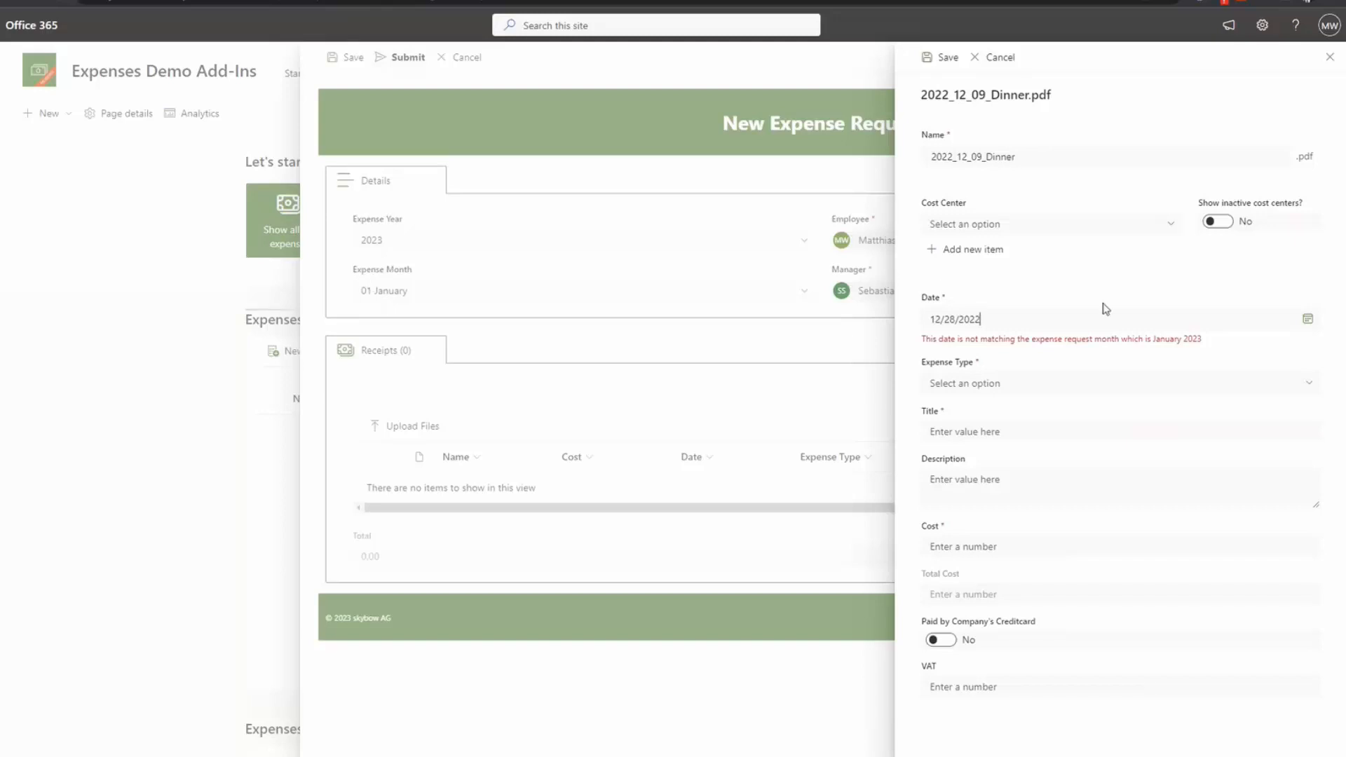
Step: Change the receipt date to 10 January 2023 to clear the warning
click(1309, 320)
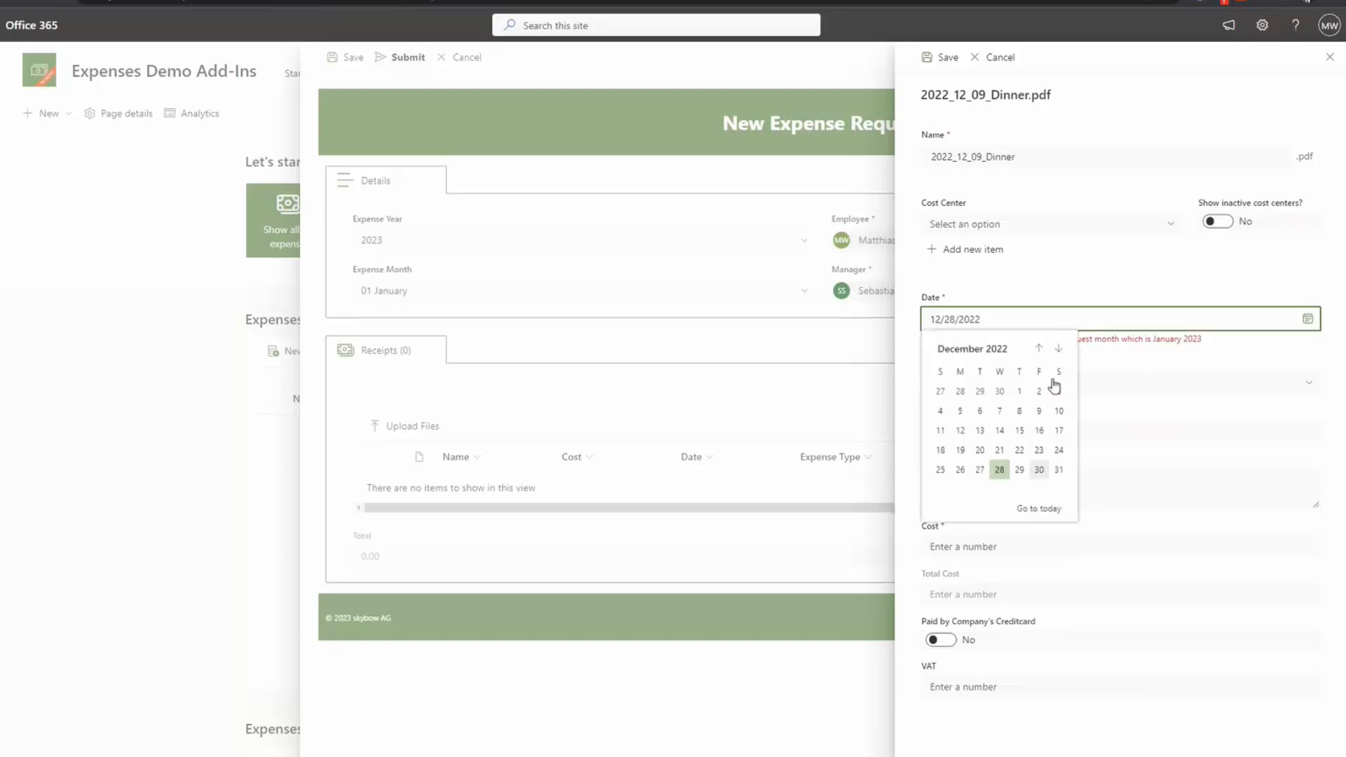
click(1061, 348)
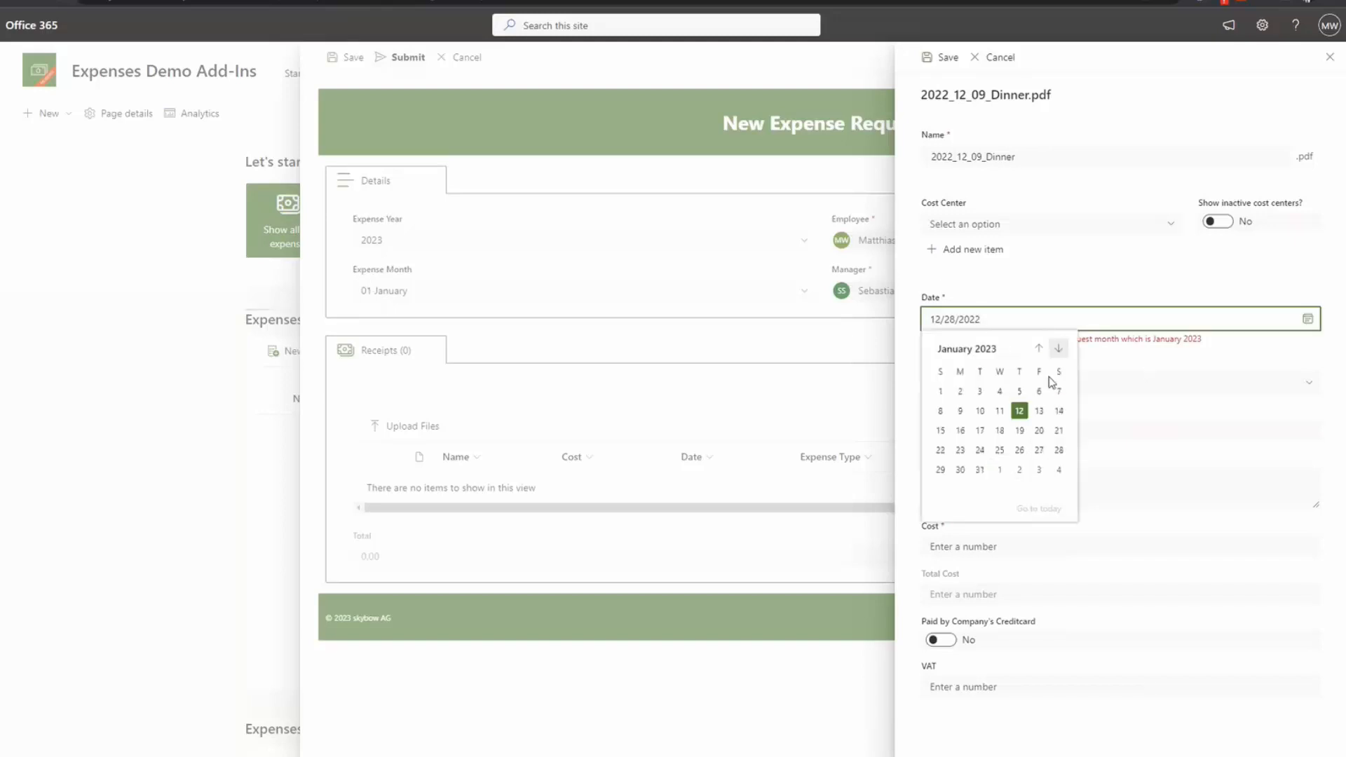
click(981, 411)
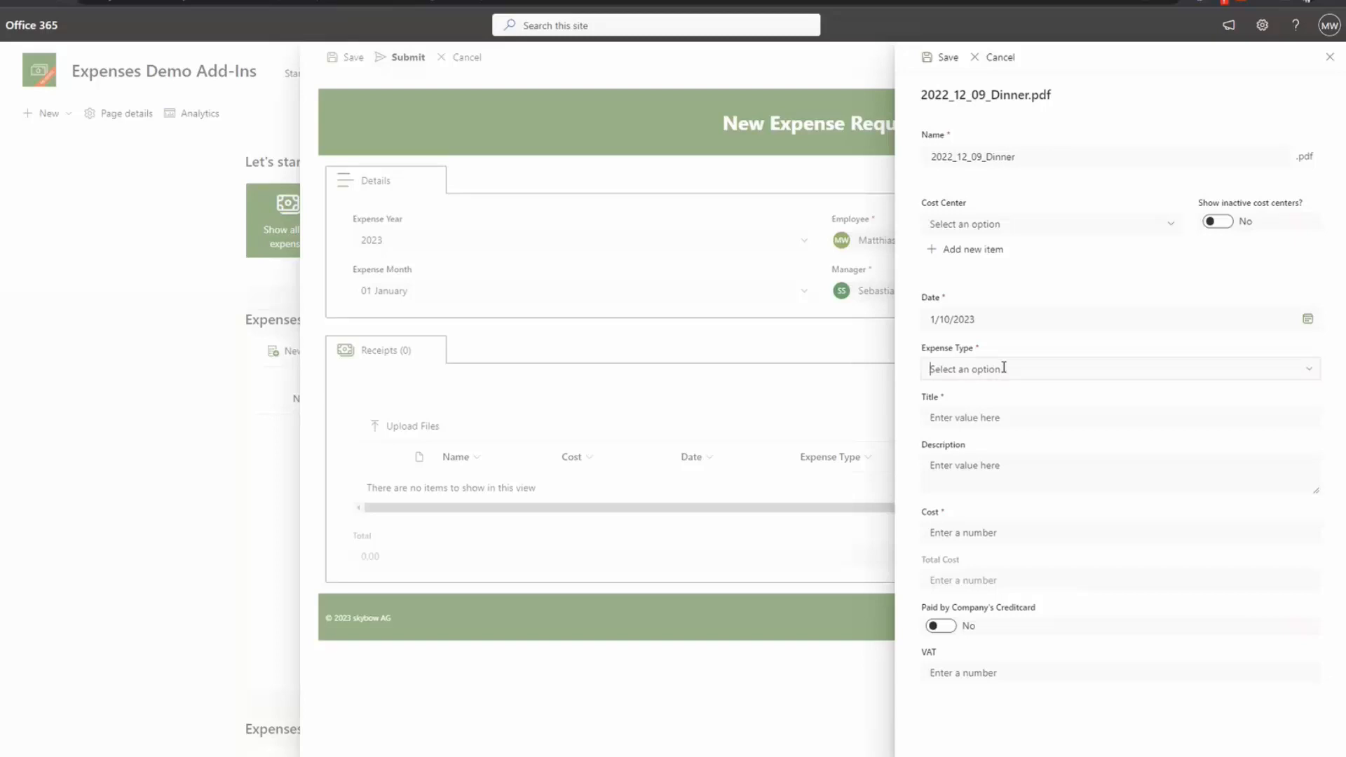
Step: Try Food as expense type, then switch it to Kilometer allowance
click(1001, 368)
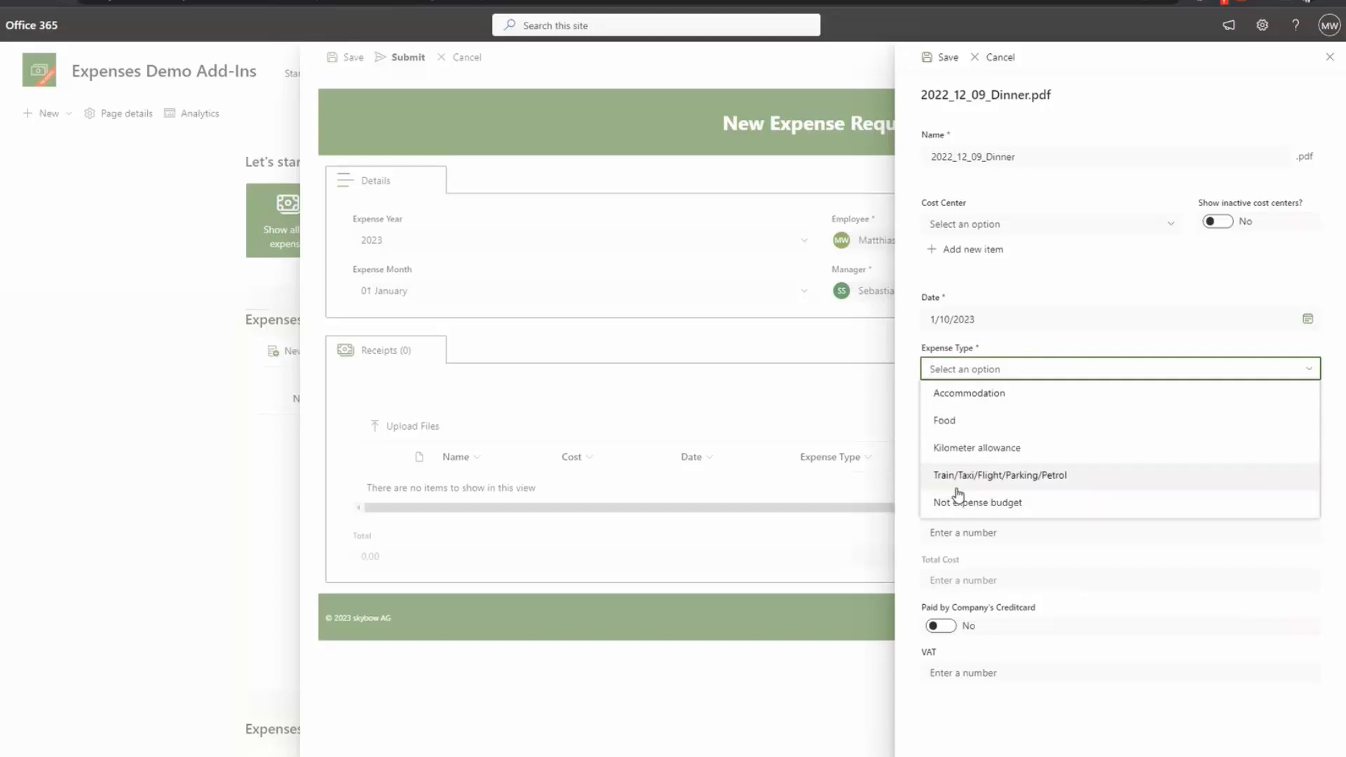
click(956, 427)
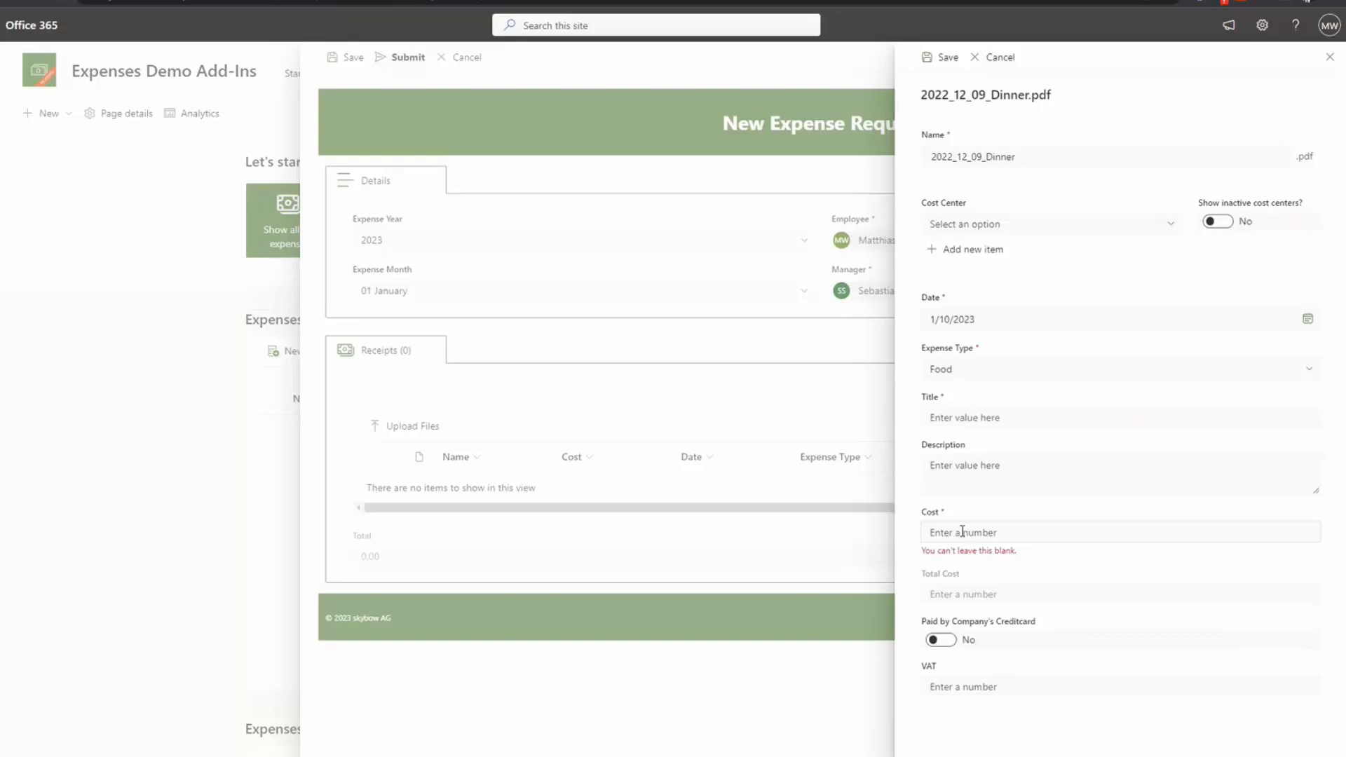
click(996, 369)
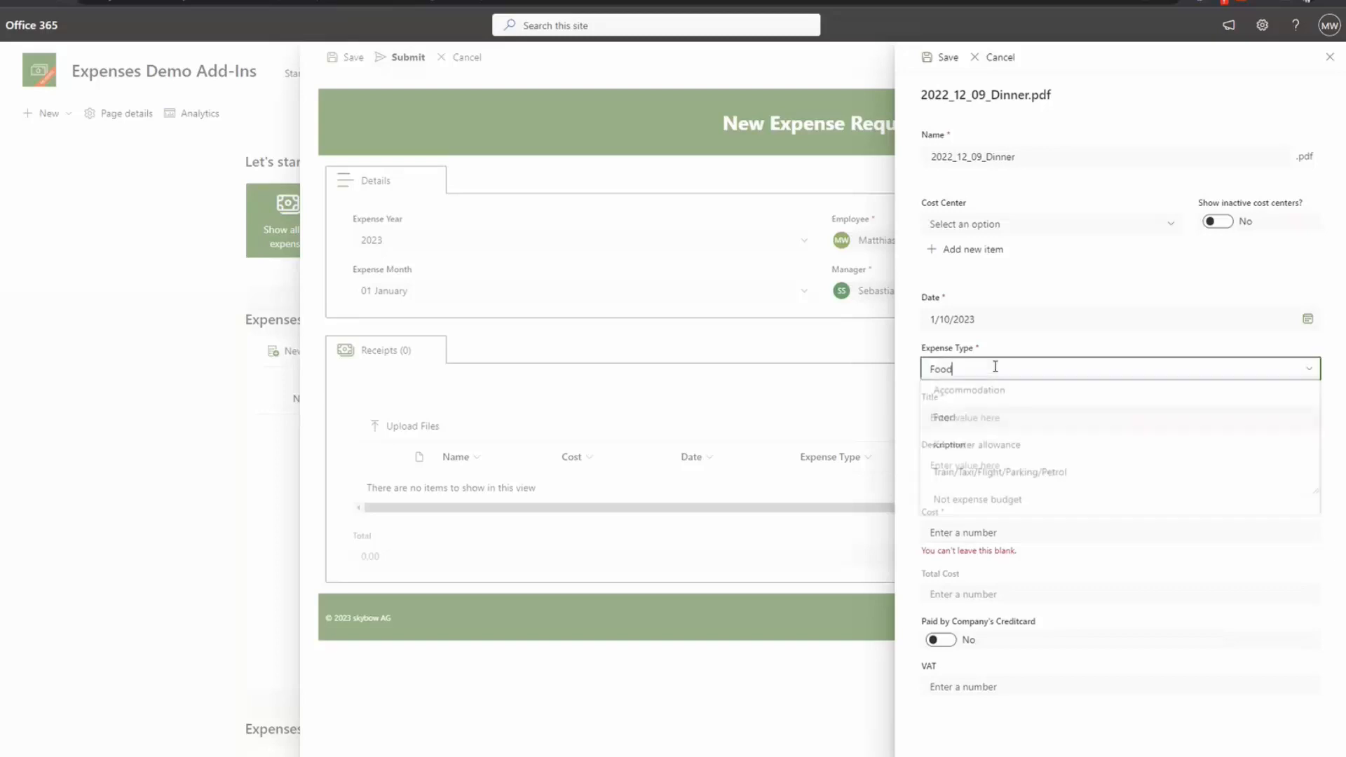
click(958, 452)
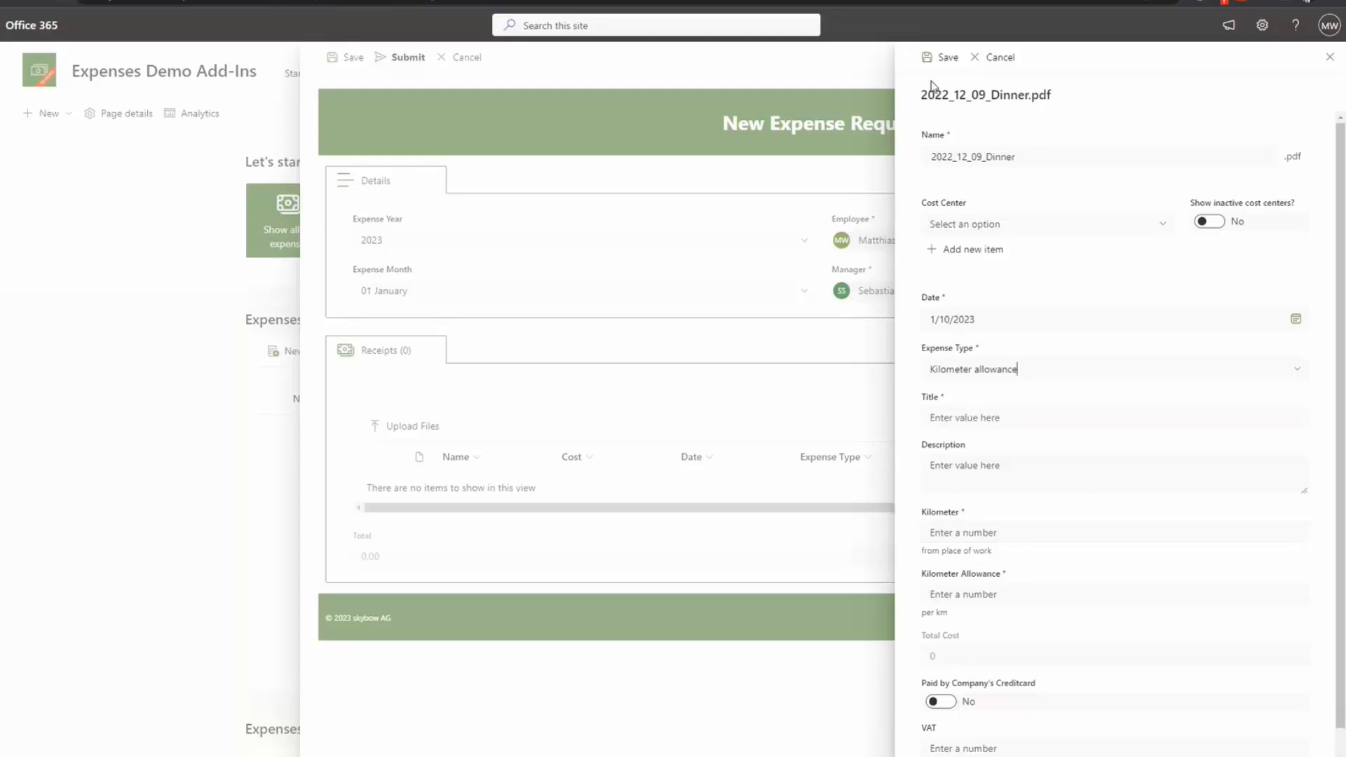
Step: Attempt a save, then enter 'Dinner' as the receipt title
click(940, 59)
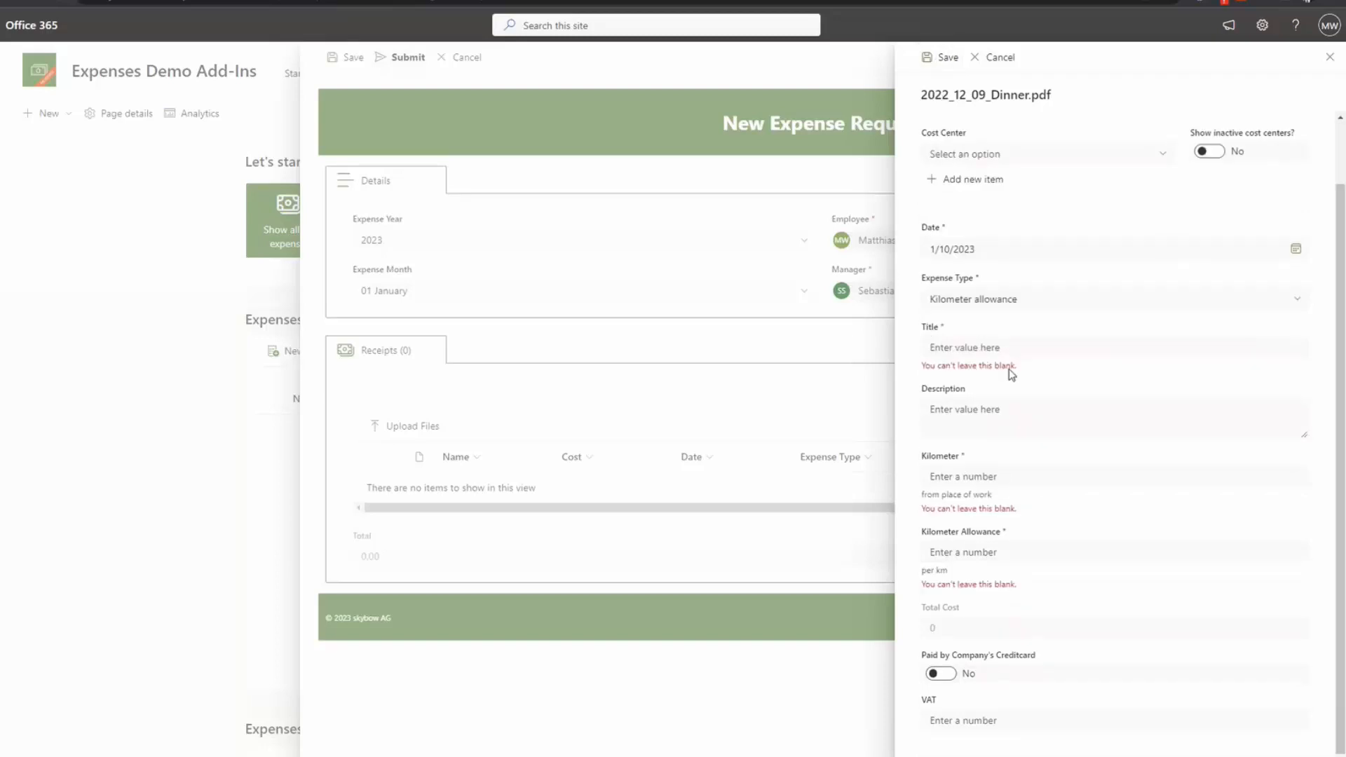
click(947, 345)
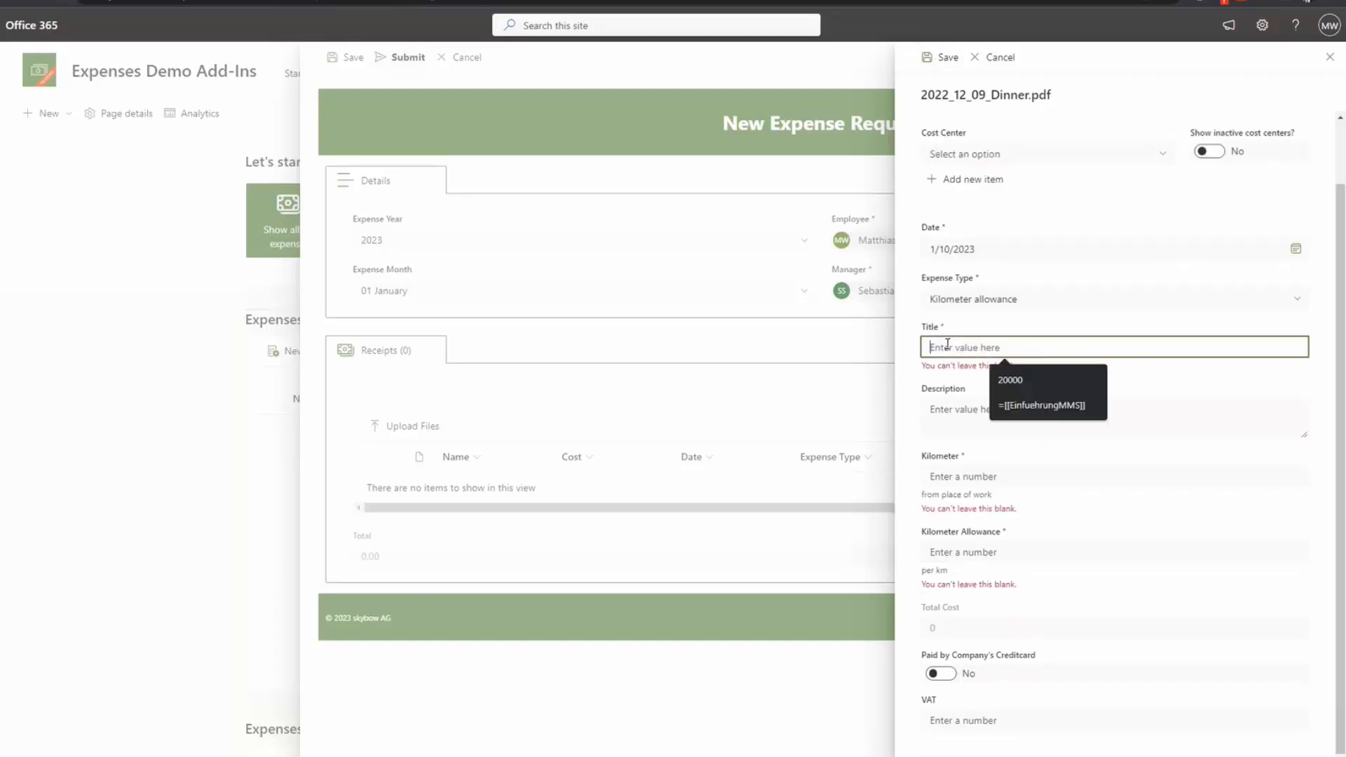
text(Dinner)
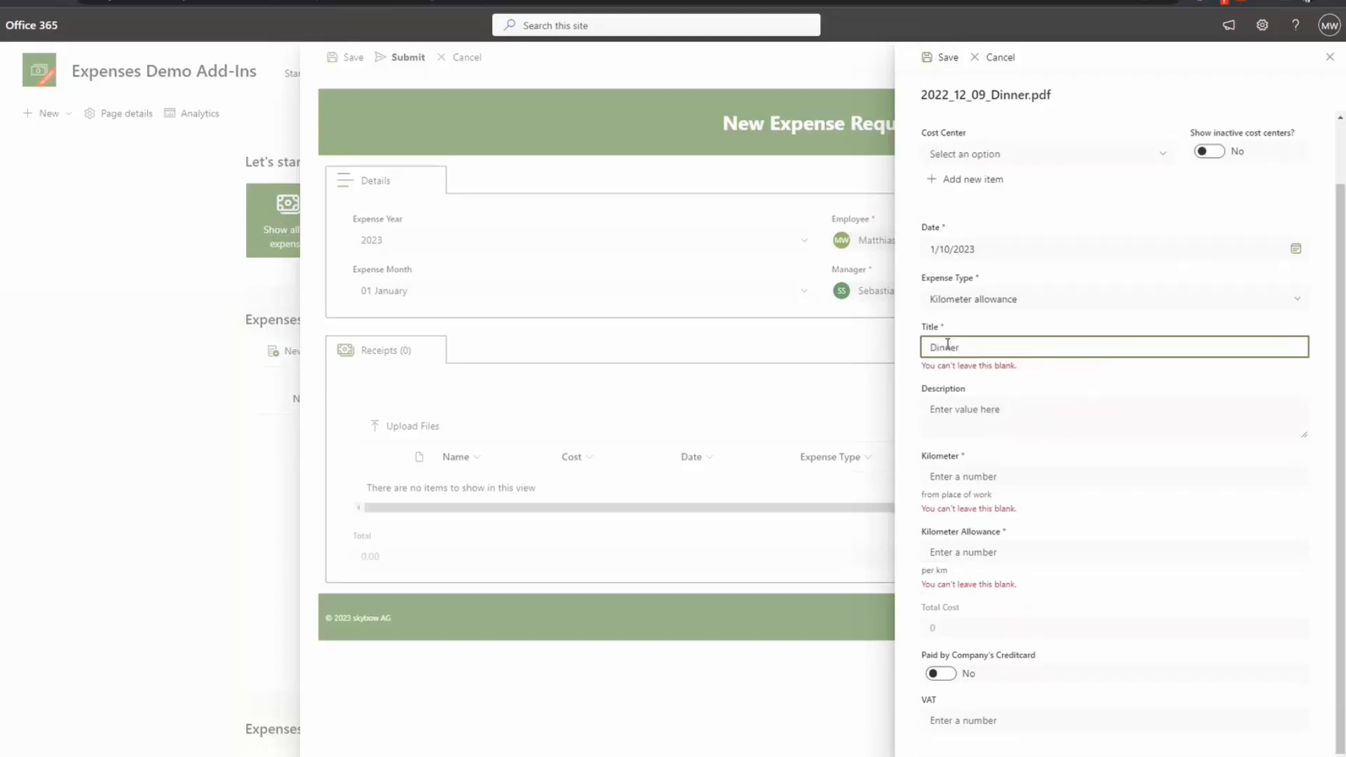
click(1013, 221)
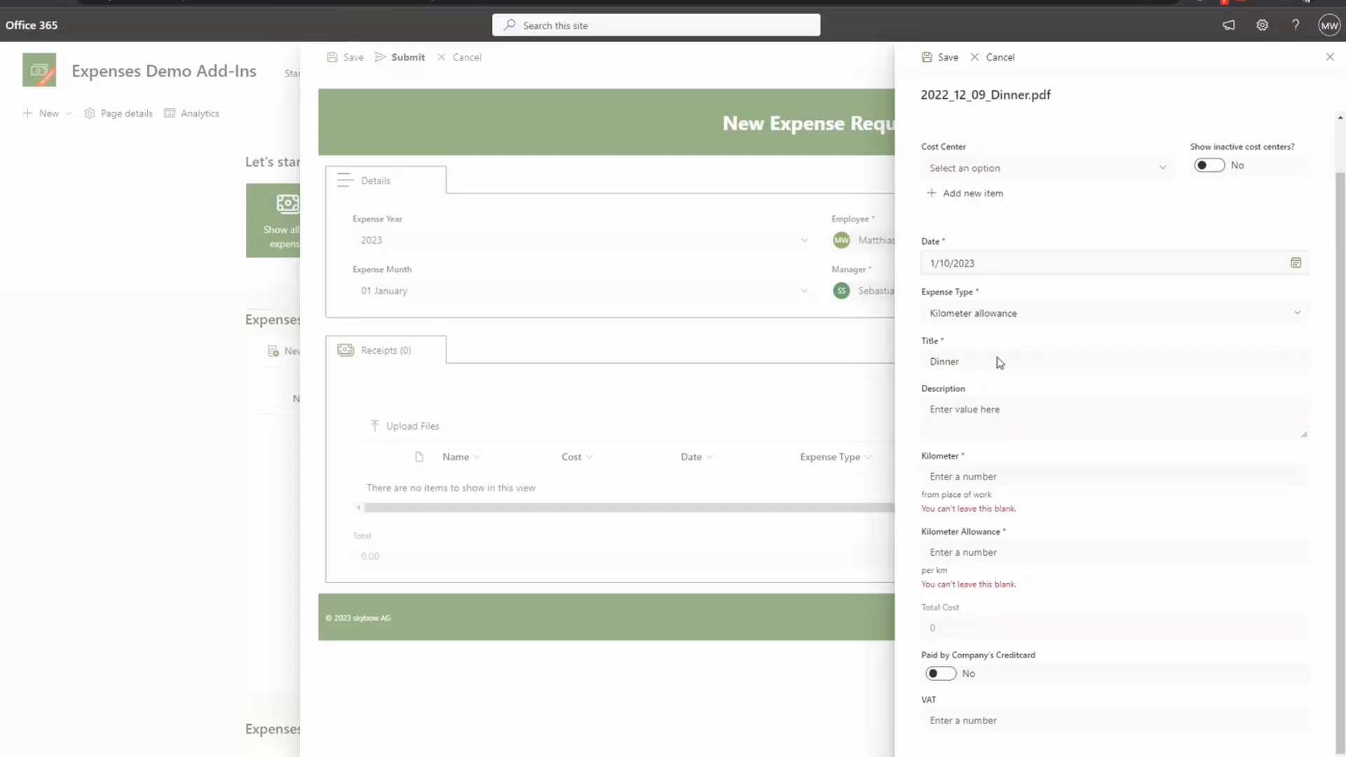
Step: Enter 100 kilometres at a 0.5 Kilometer Allowance, giving Total Cost 50
click(952, 478)
text(100)
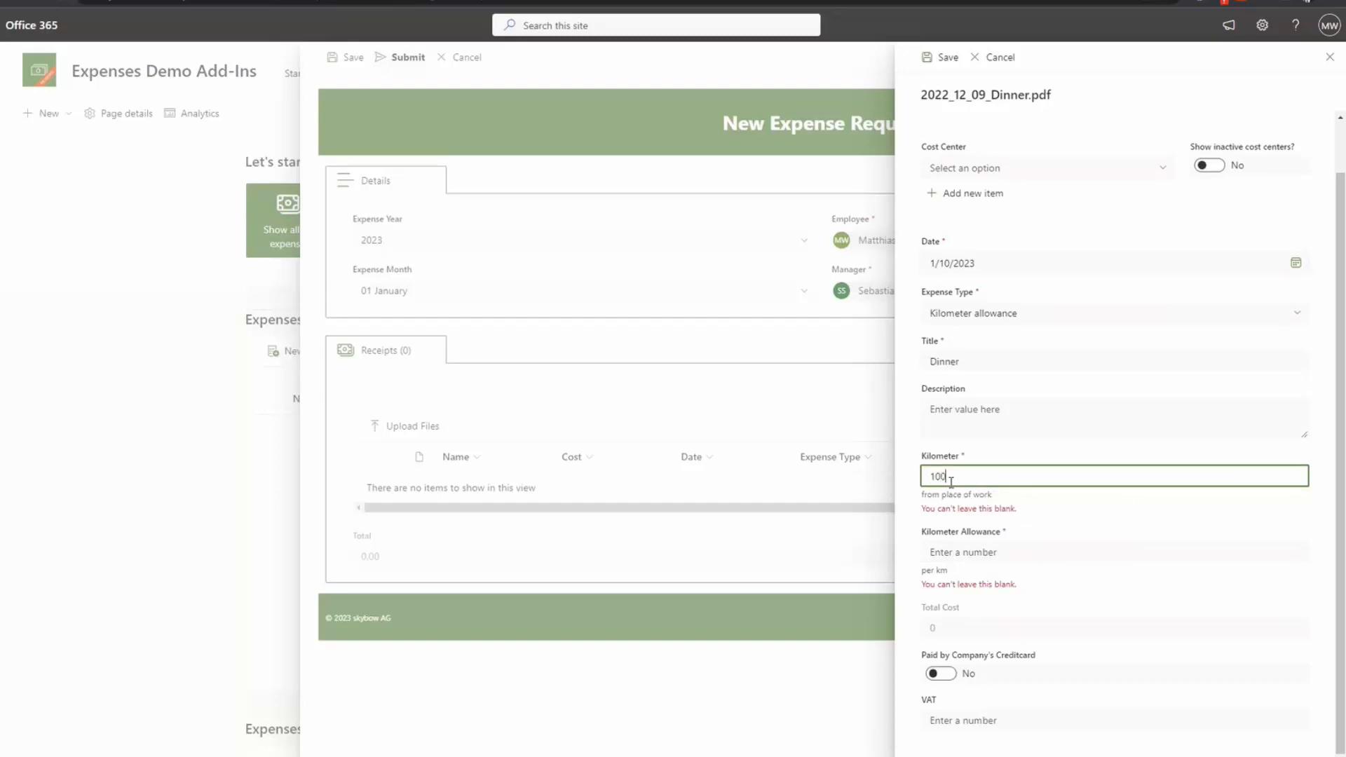
key(Tab)
text(0.5)
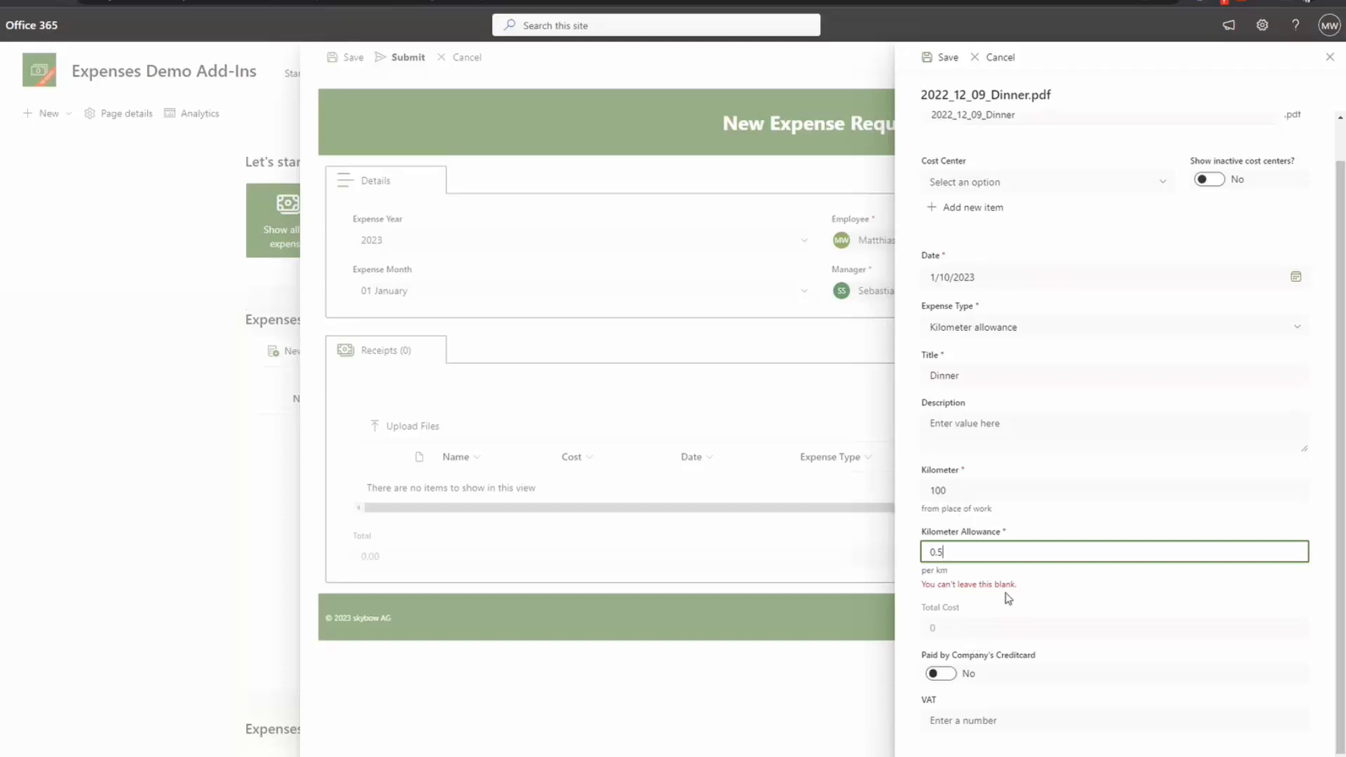
key(Tab)
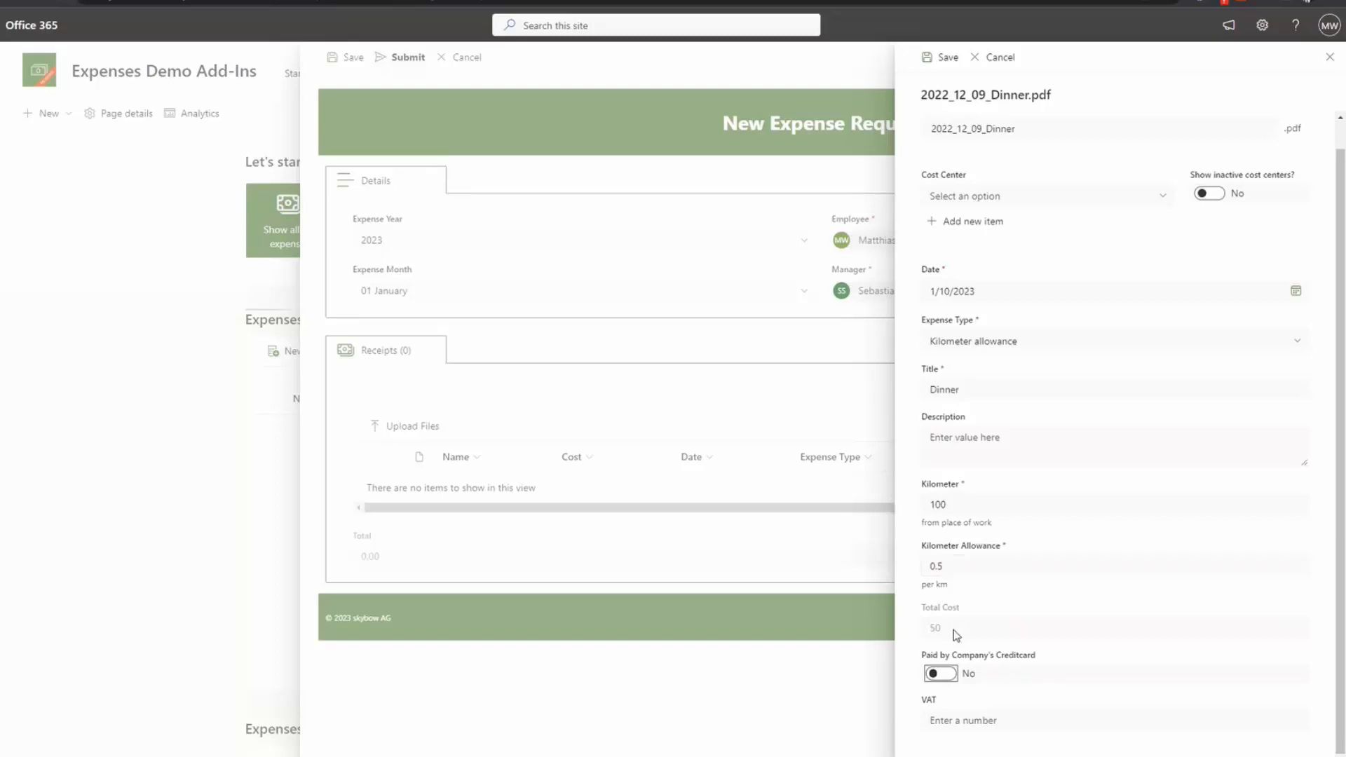
Step: Change the Kilometer Allowance from 0.5 to 0.6 so Total Cost reads 60, then list cost centers
click(952, 566)
drag(952, 566, 907, 566)
text(0.6)
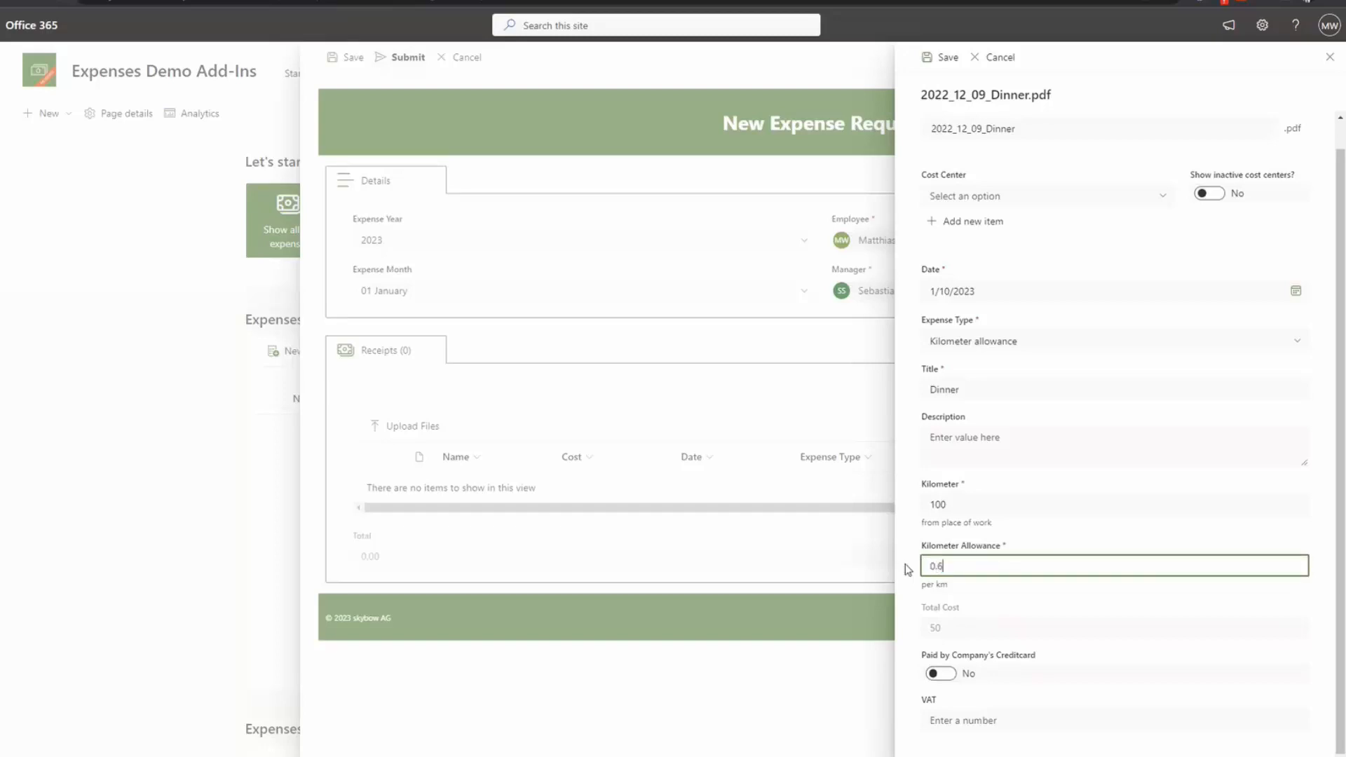
key(Tab)
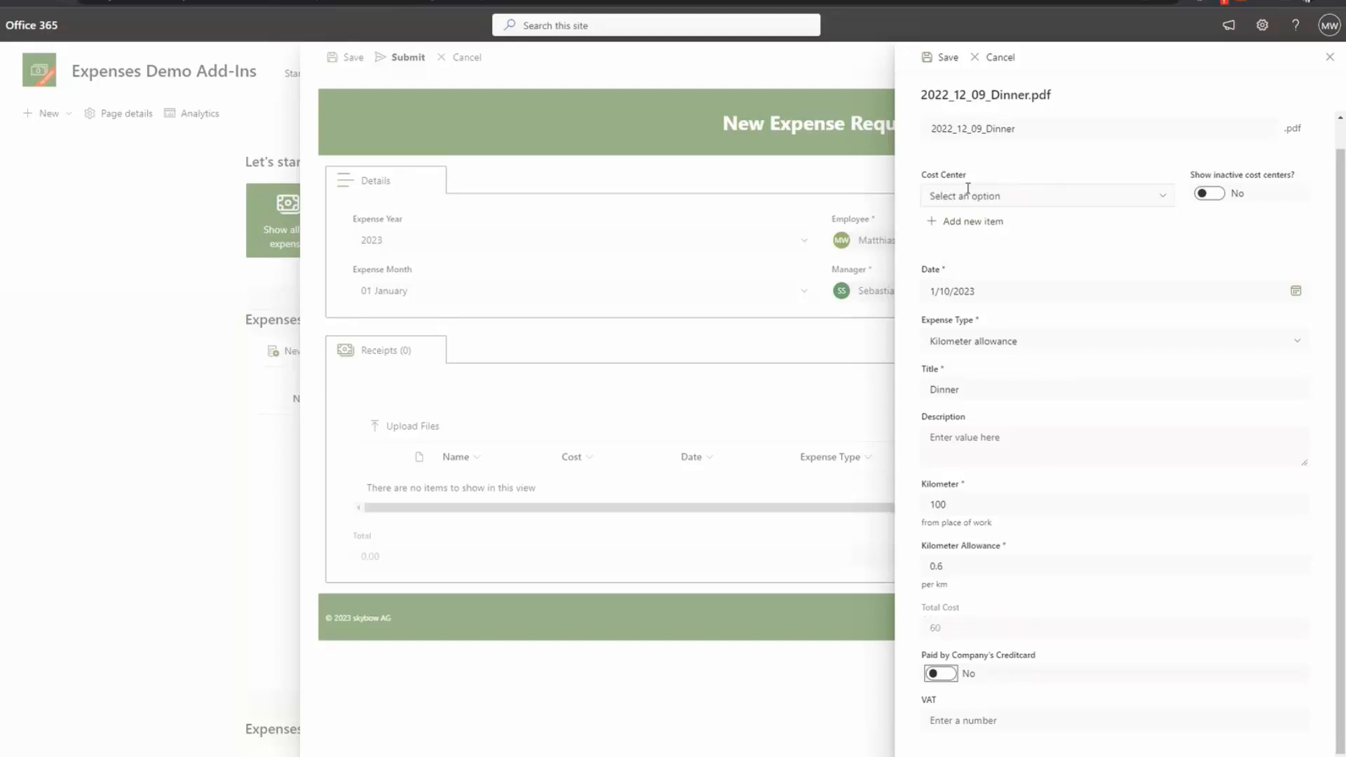
click(1123, 195)
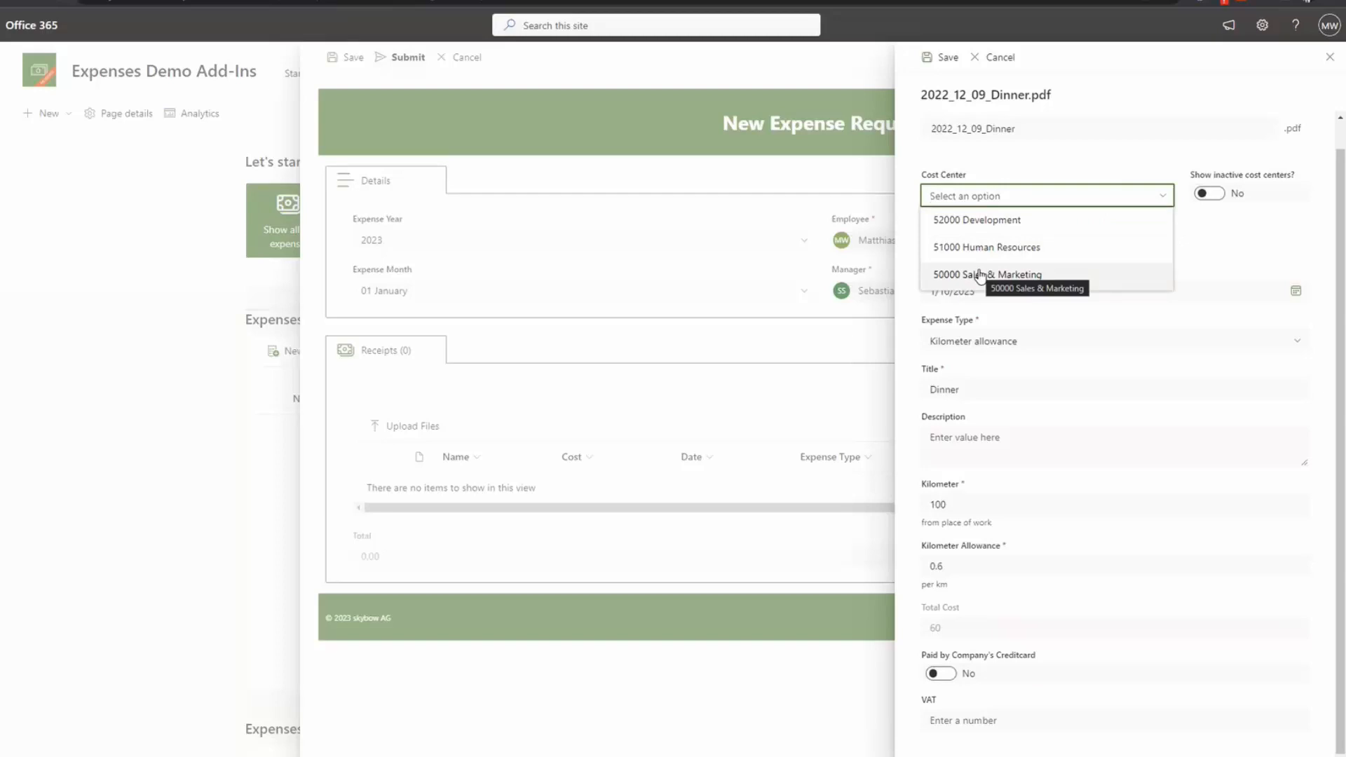
Step: Dismiss the Cost Center choices and reload the Expenses Demo Add-Ins page
click(997, 169)
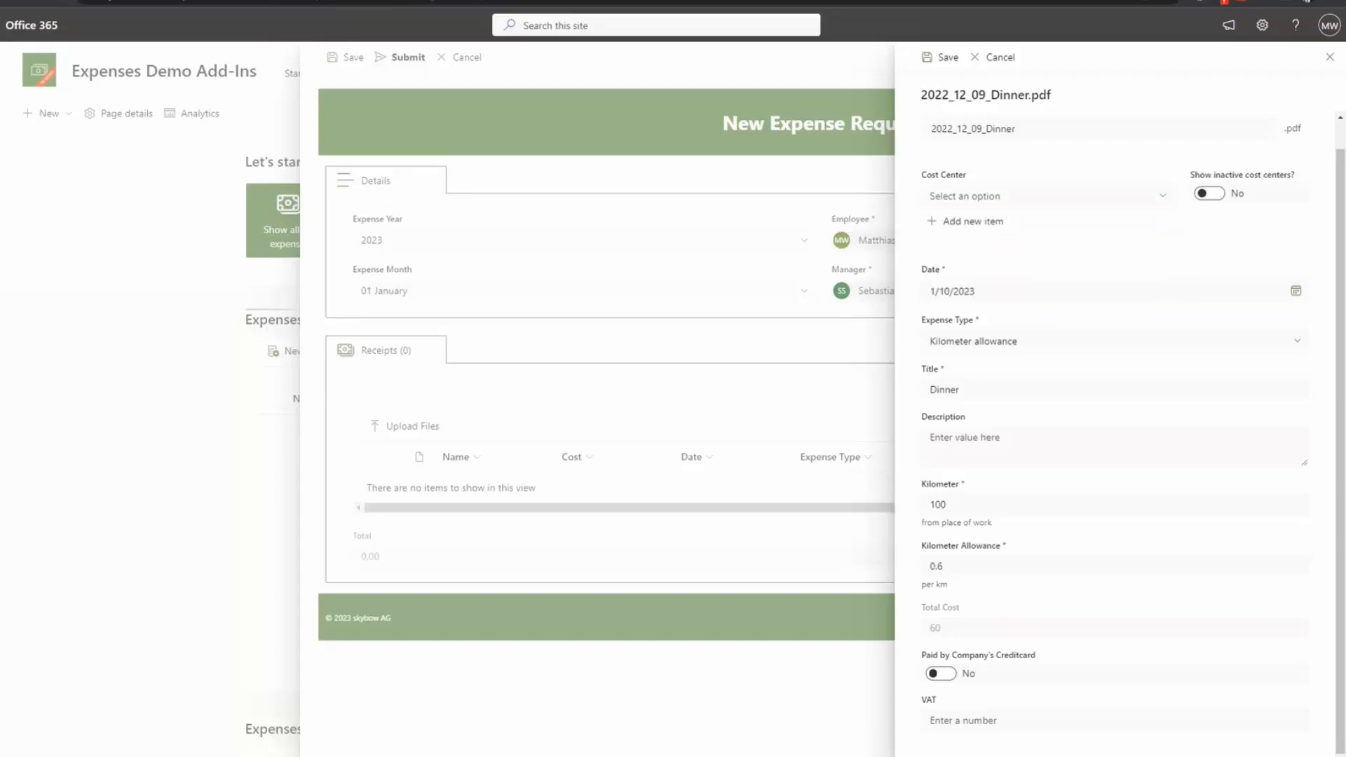
right_click(138, 1)
click(180, 77)
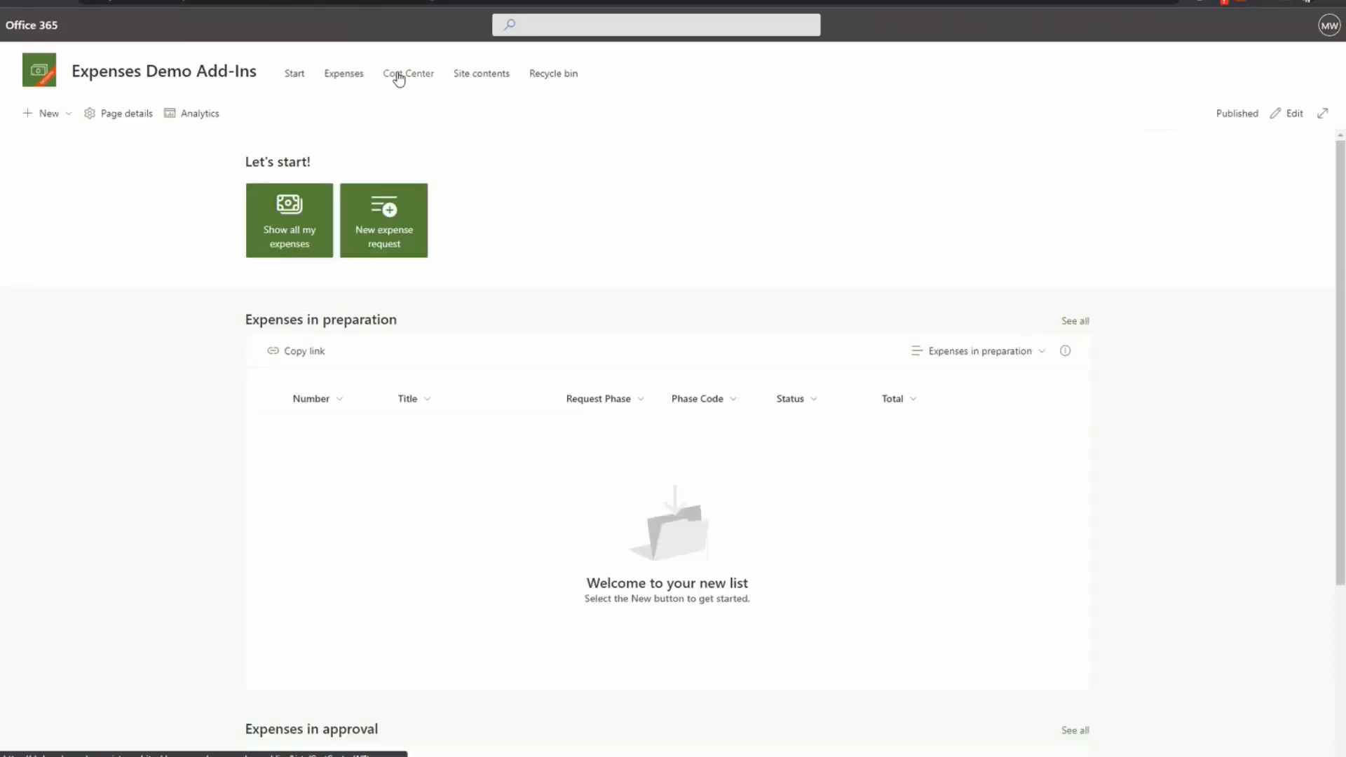
Step: View the Cost Center list with its inactive entries, then show the form's cost center choices
click(403, 73)
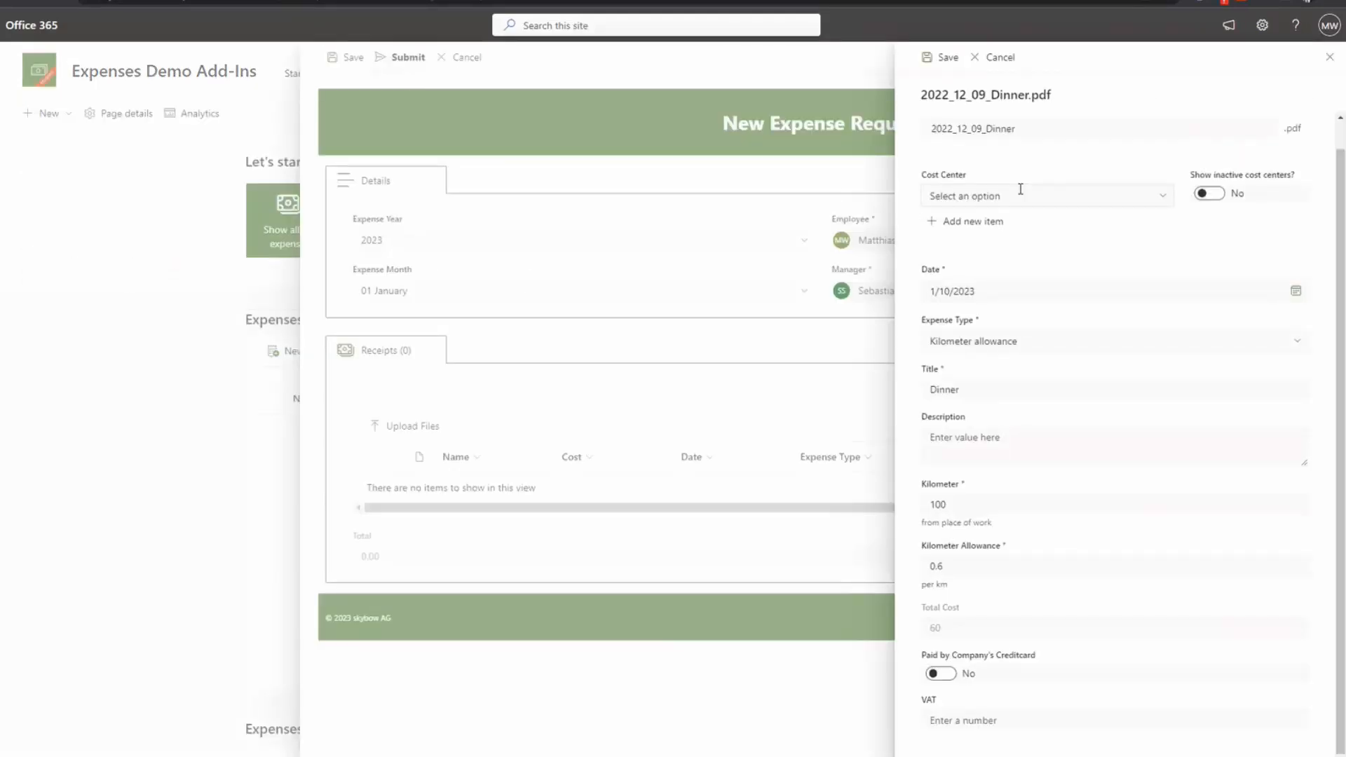
click(1021, 190)
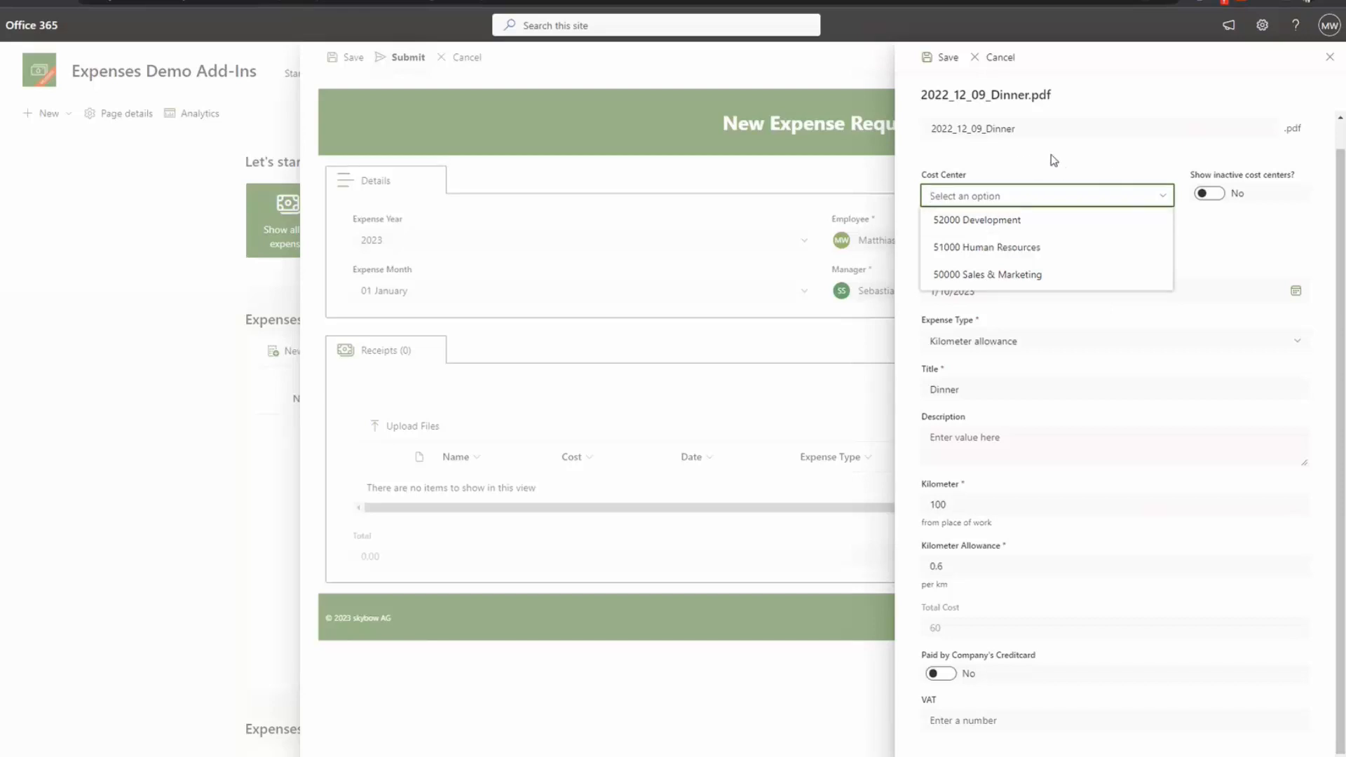
Step: Set 'Show inactive cost centers?' to Yes and list cost centers including inactive ones
drag(1200, 177, 1294, 180)
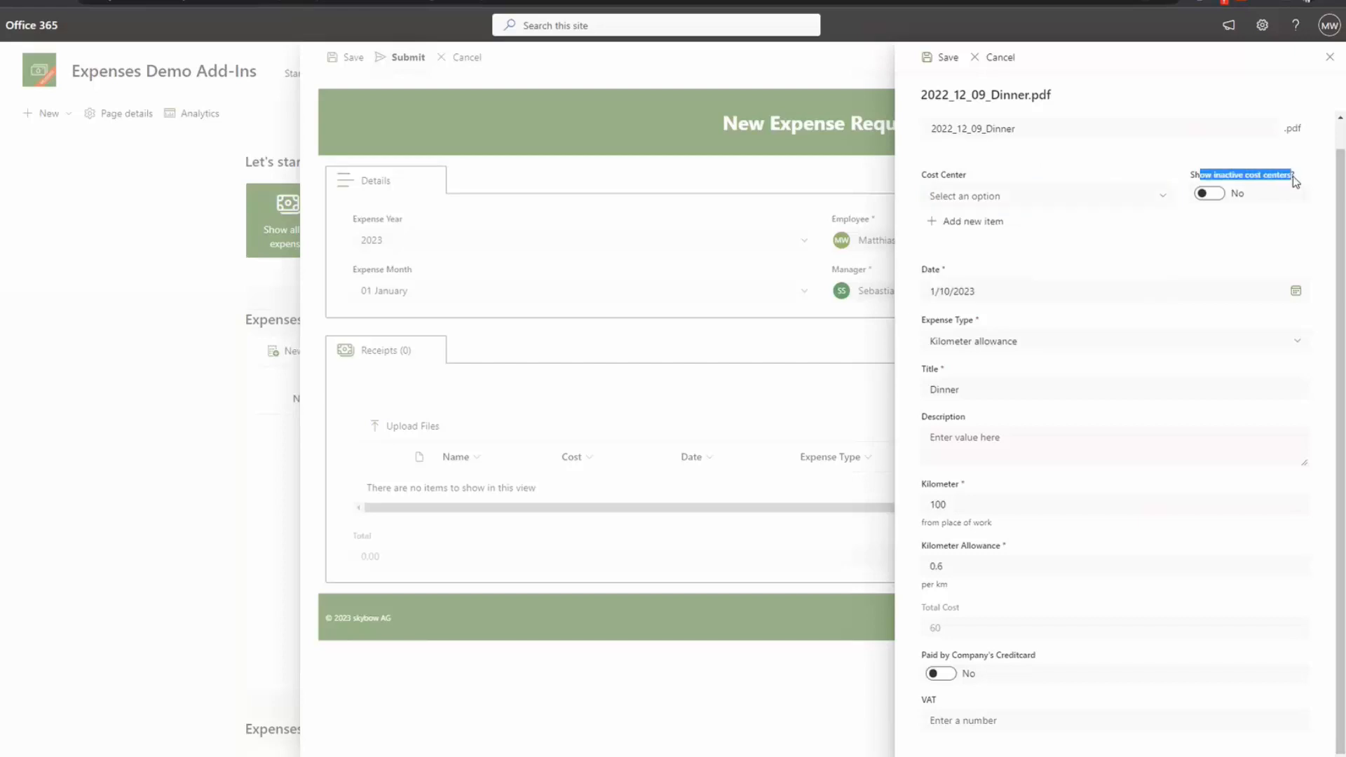
click(1218, 160)
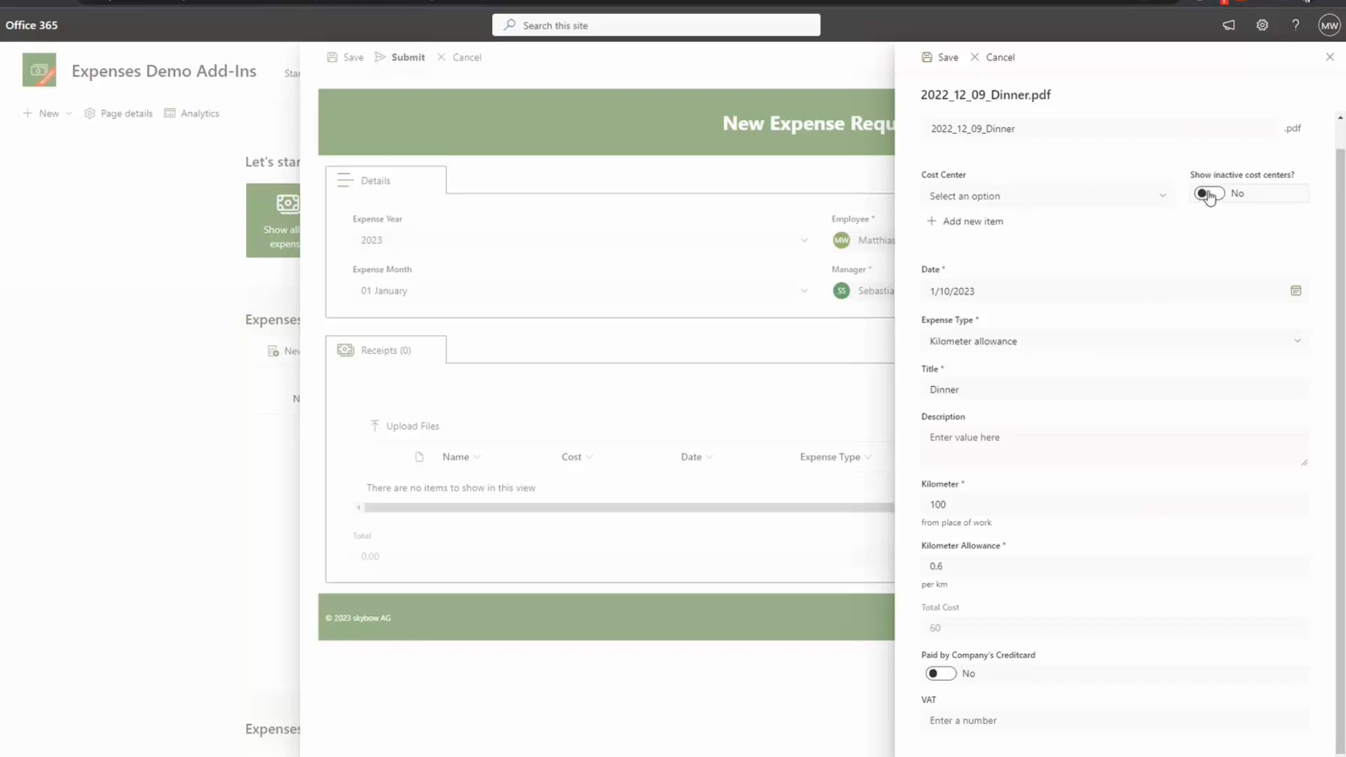
click(1137, 197)
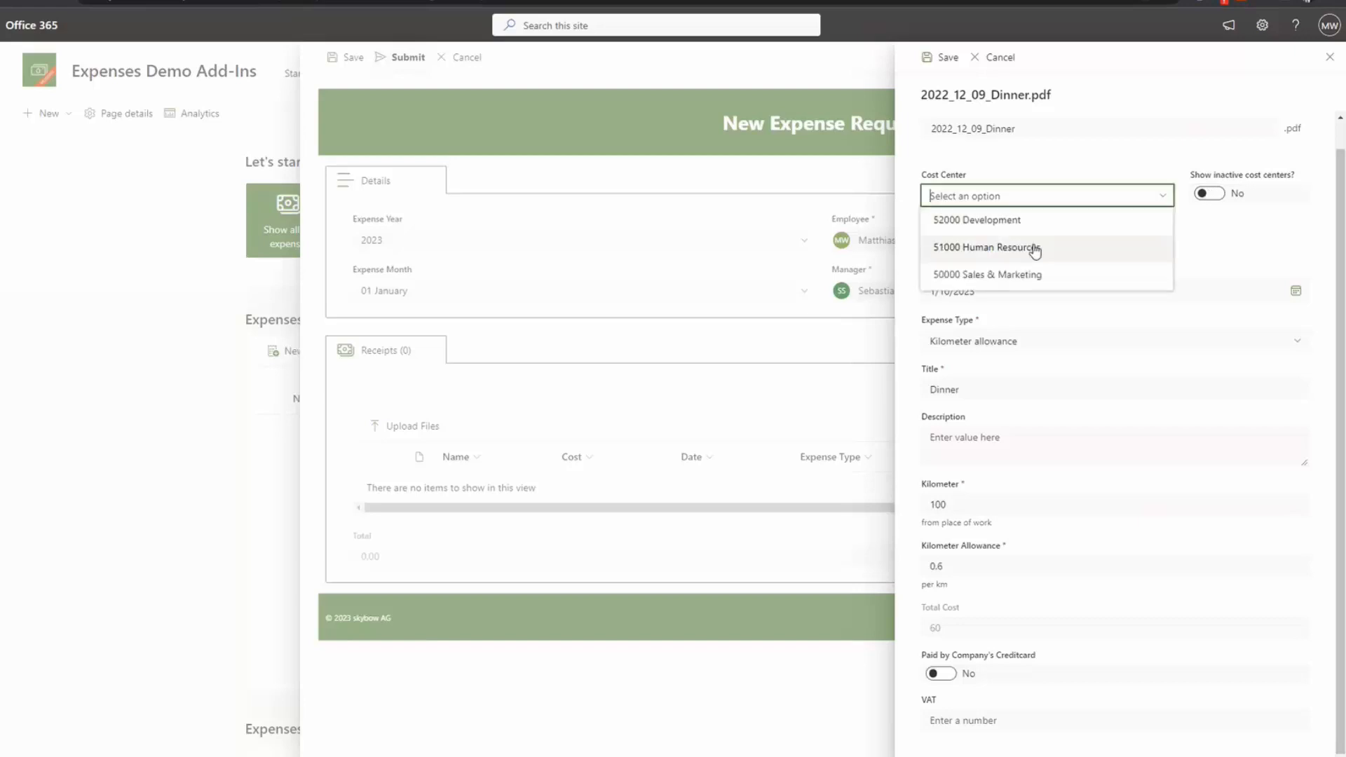
click(1219, 199)
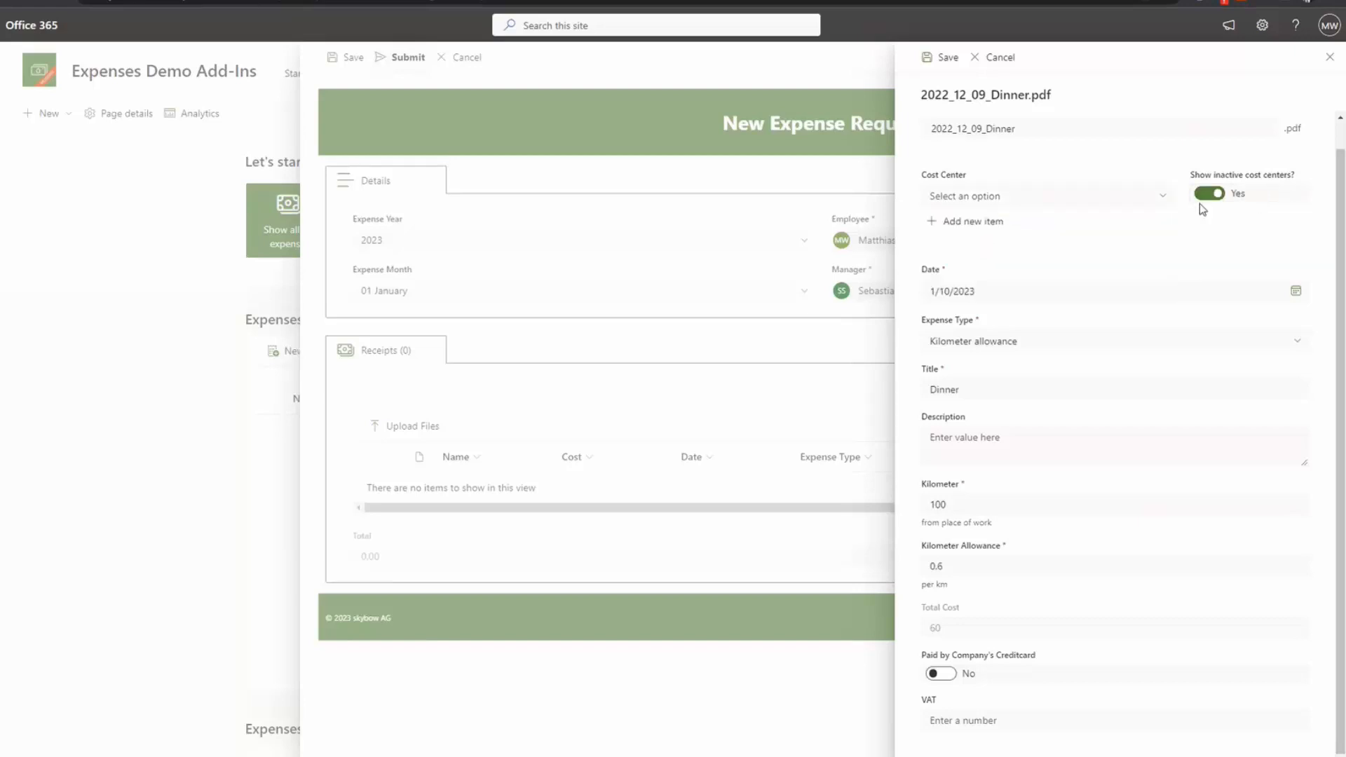
click(1116, 195)
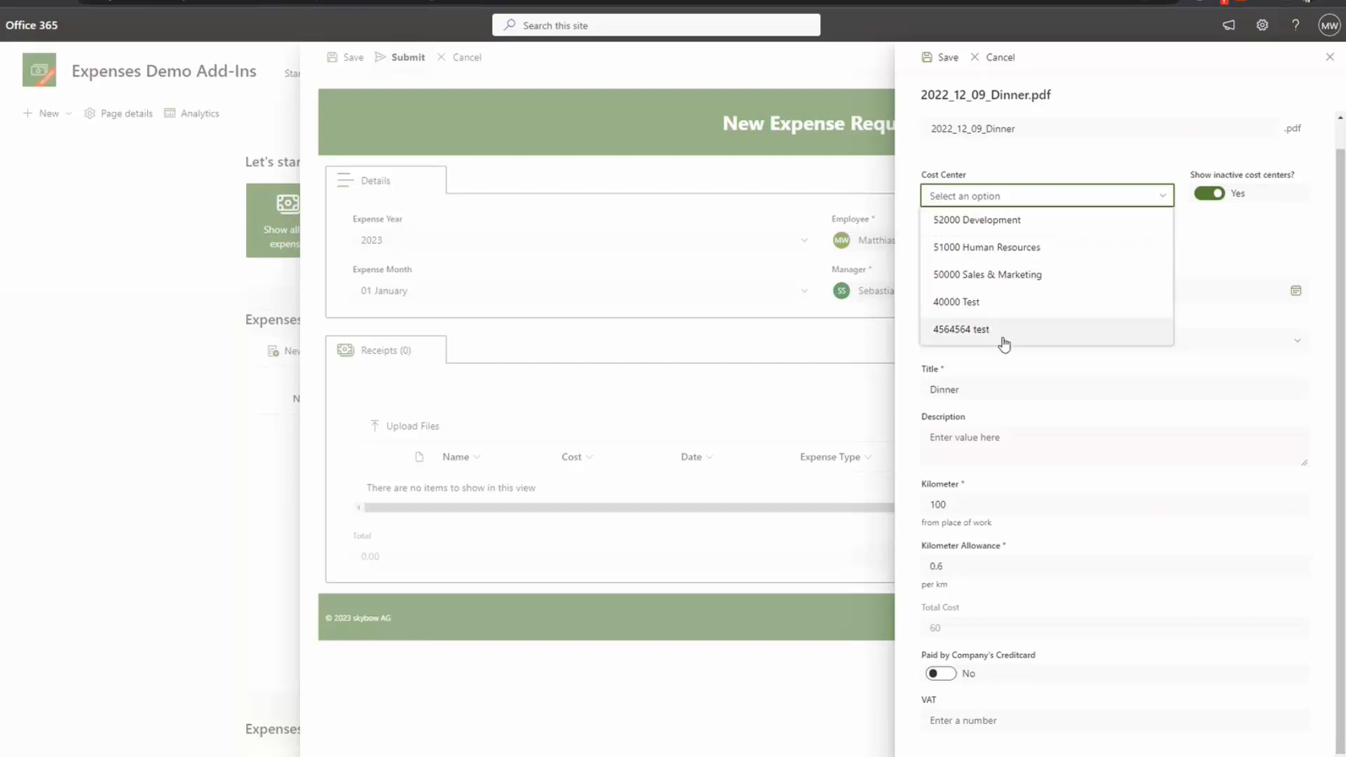
Step: Set the toggle back to No and choose 51000 Human Resources as cost center
click(1215, 195)
click(1058, 197)
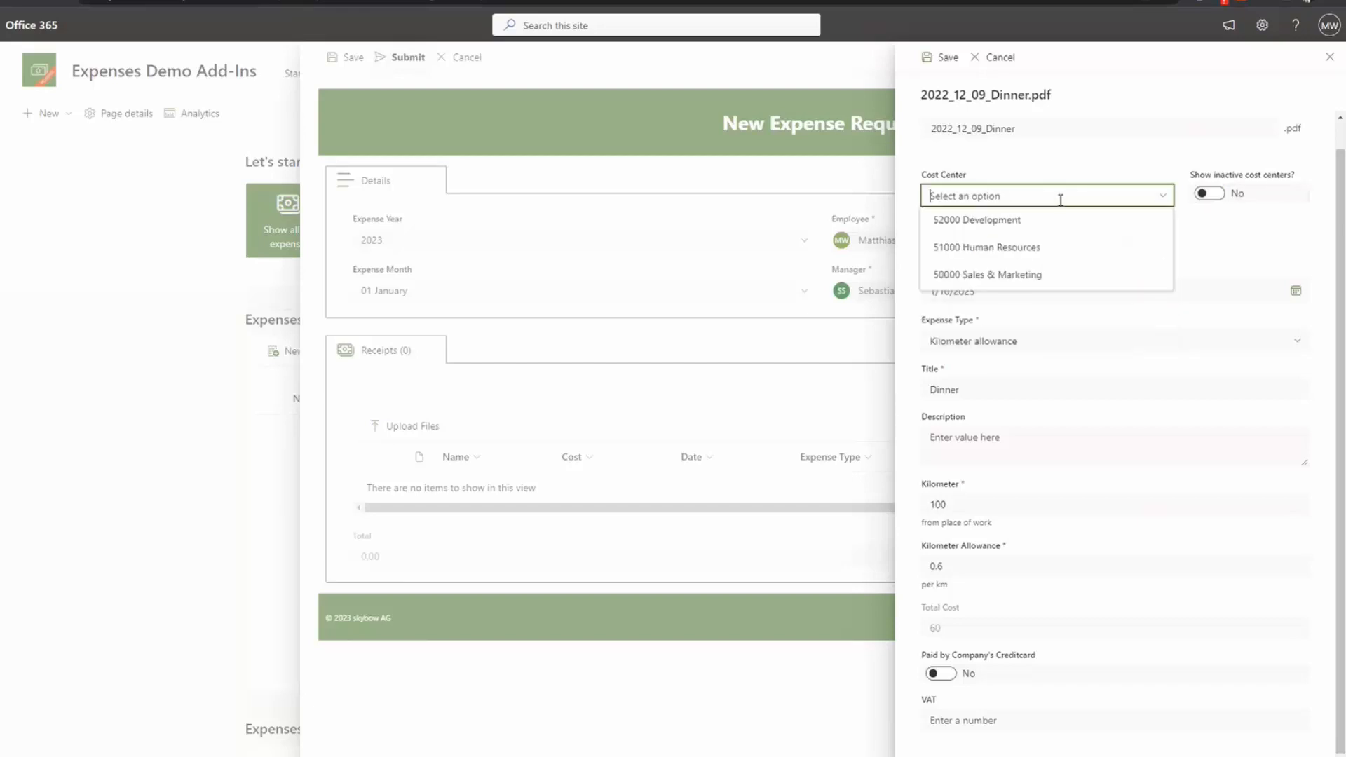
click(990, 249)
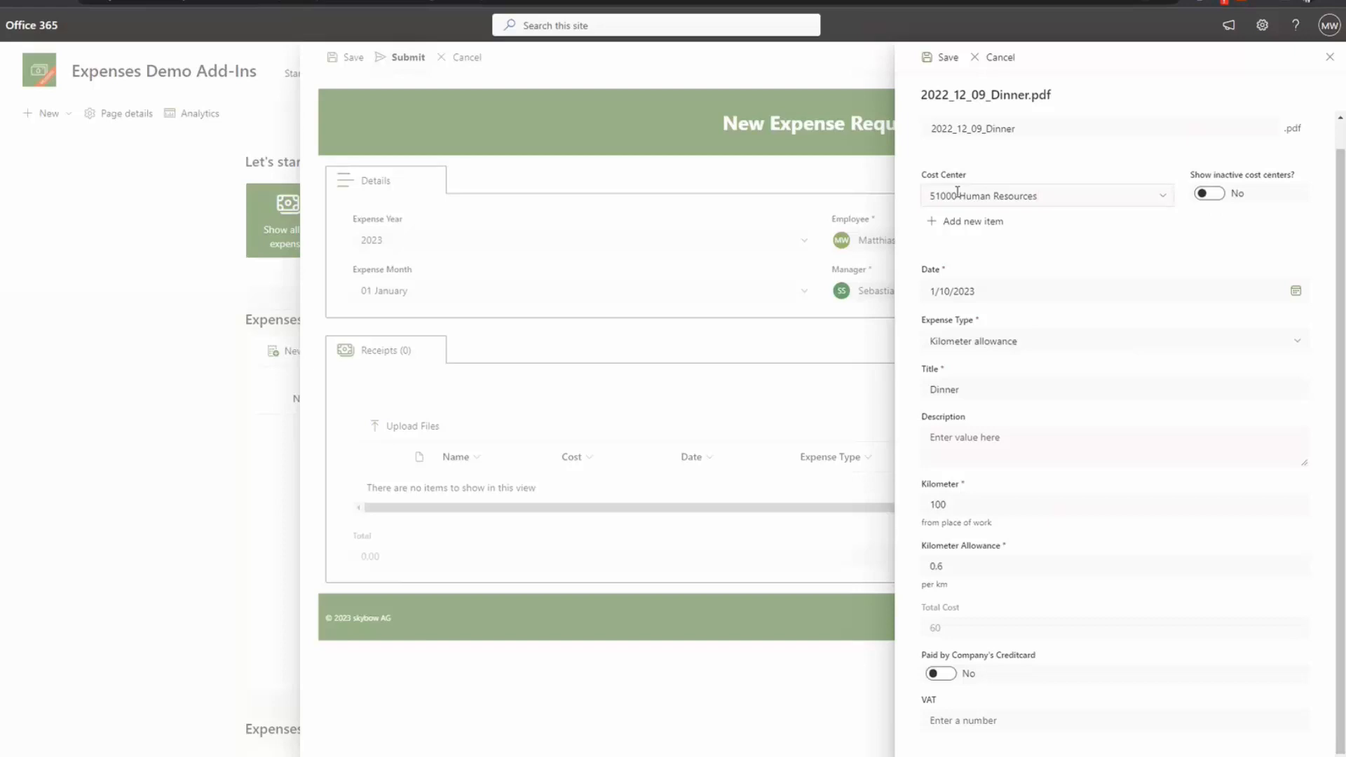
click(985, 223)
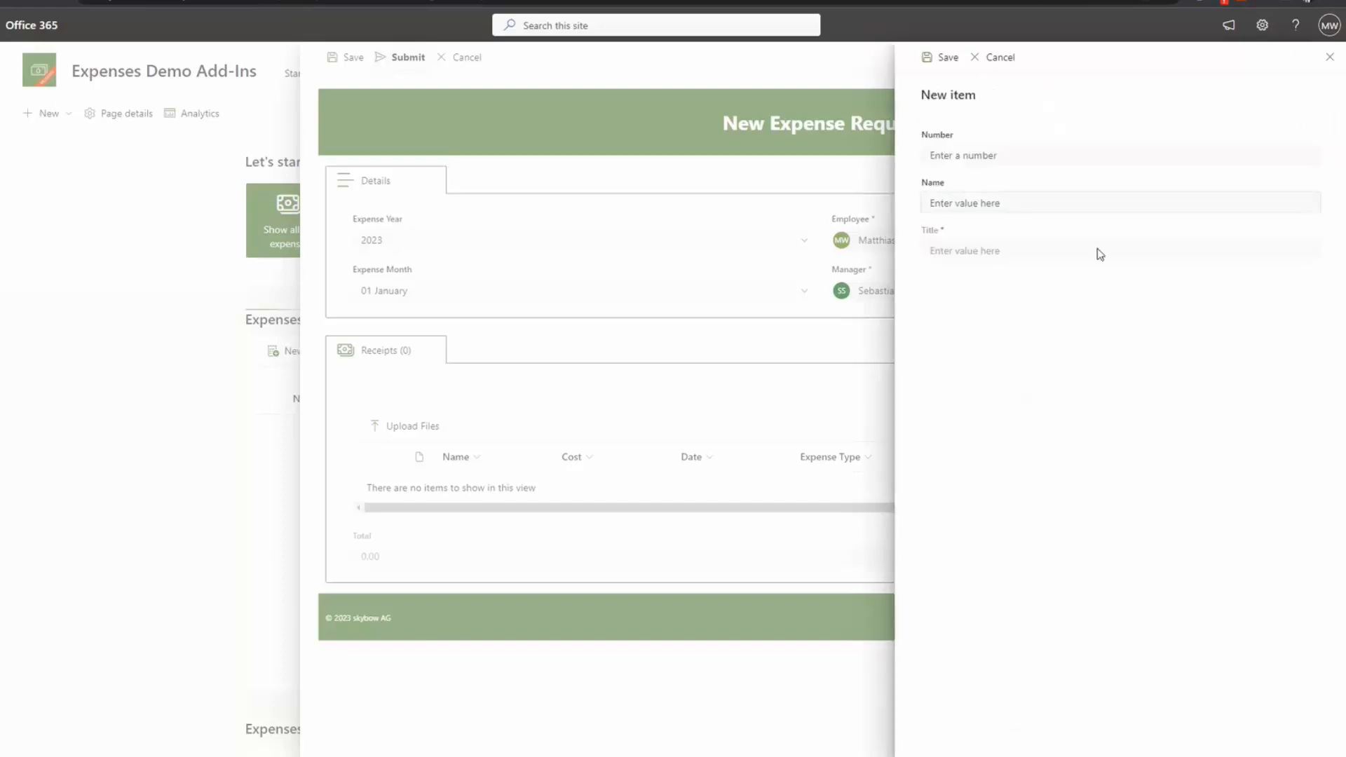
click(1328, 62)
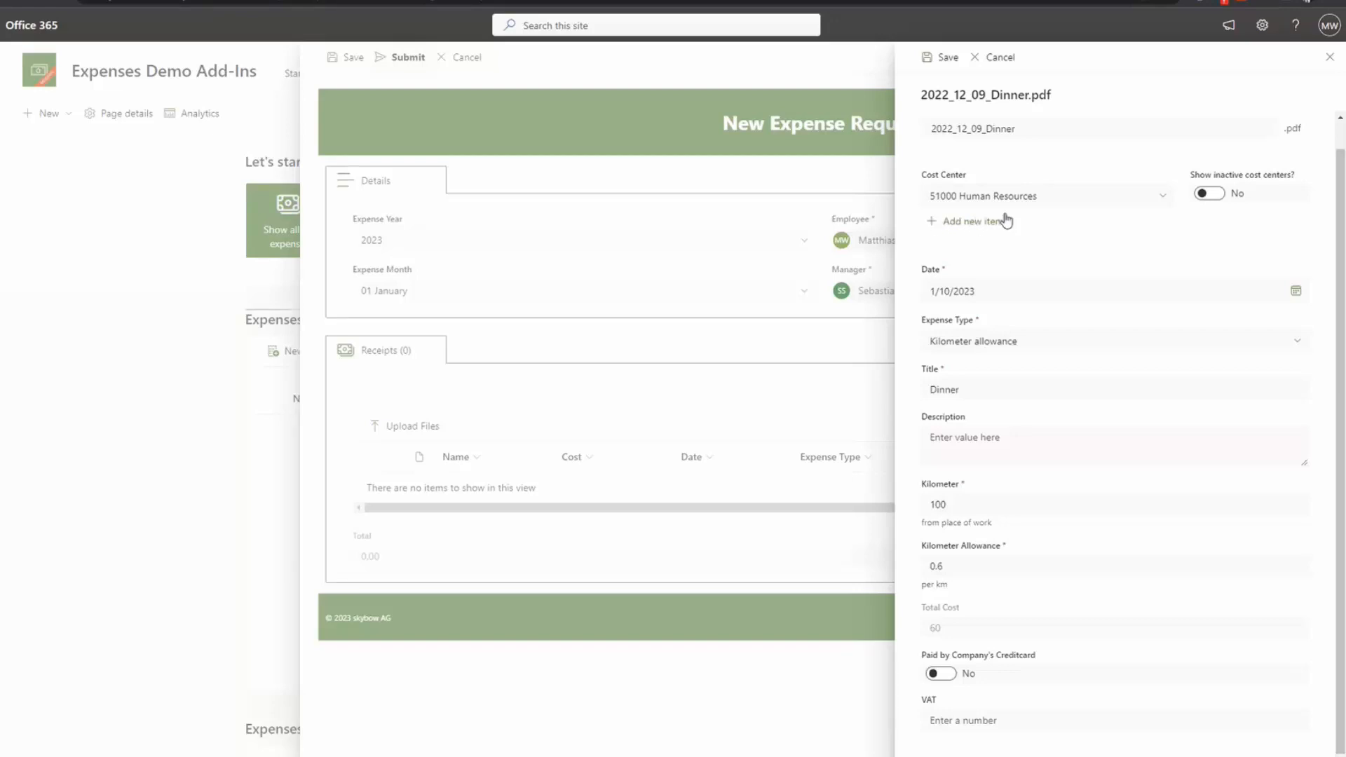
scroll(1054, 489, up, 1)
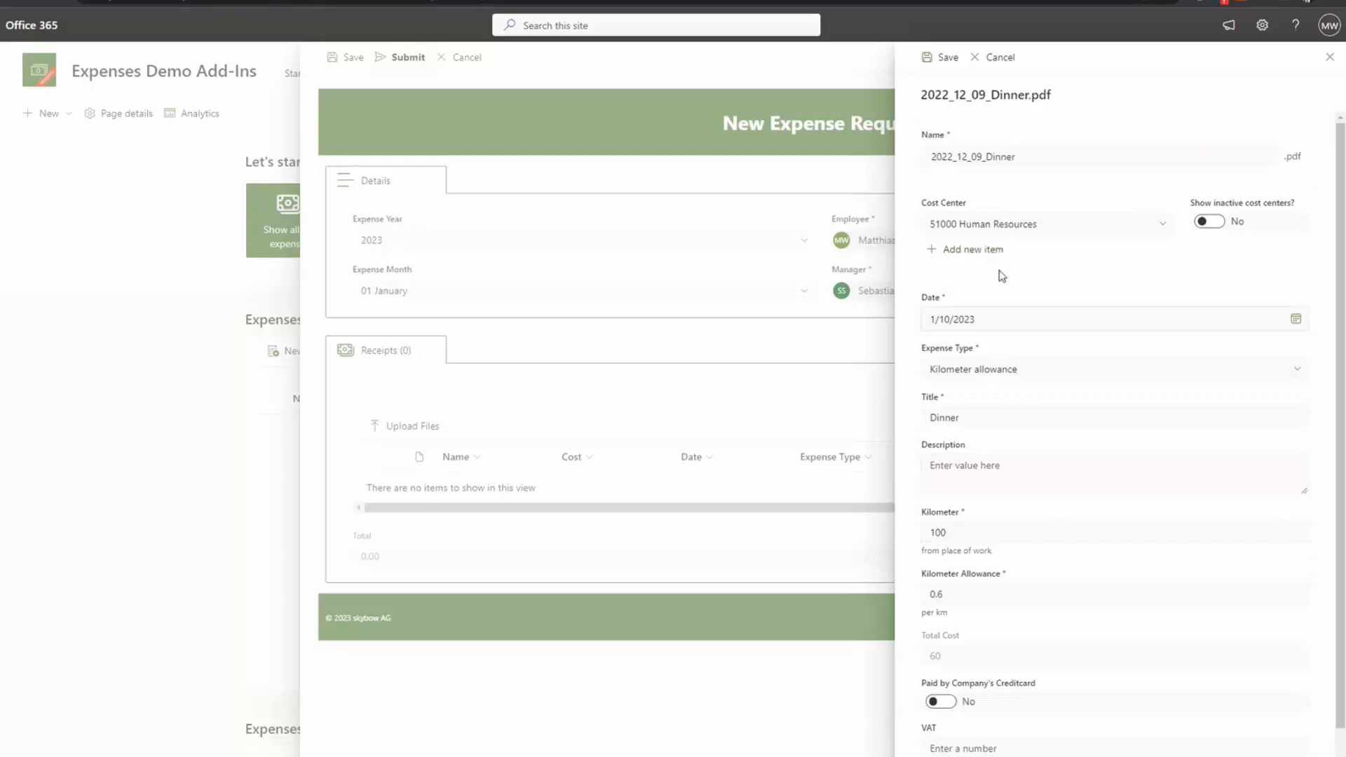
Step: Save the Dinner receipt, then close the New Expense Request form
click(928, 62)
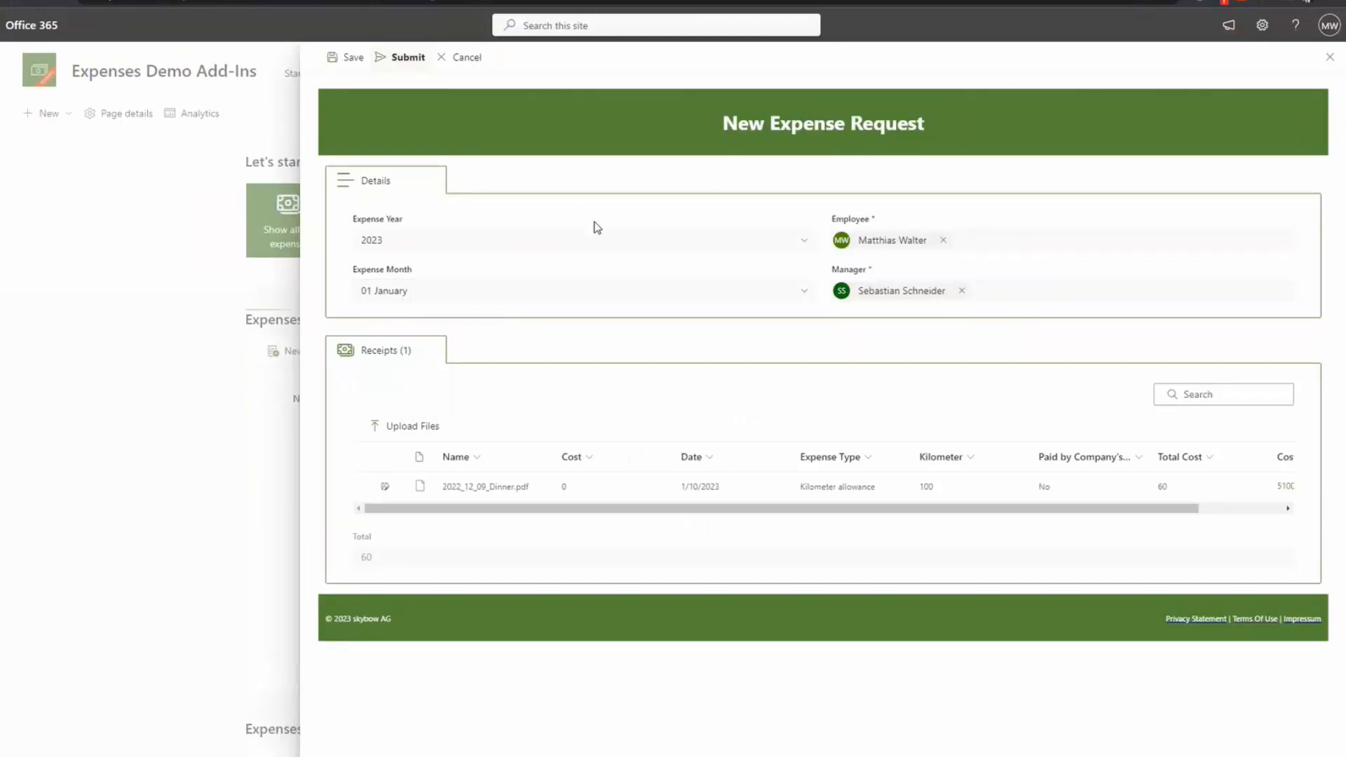
click(460, 66)
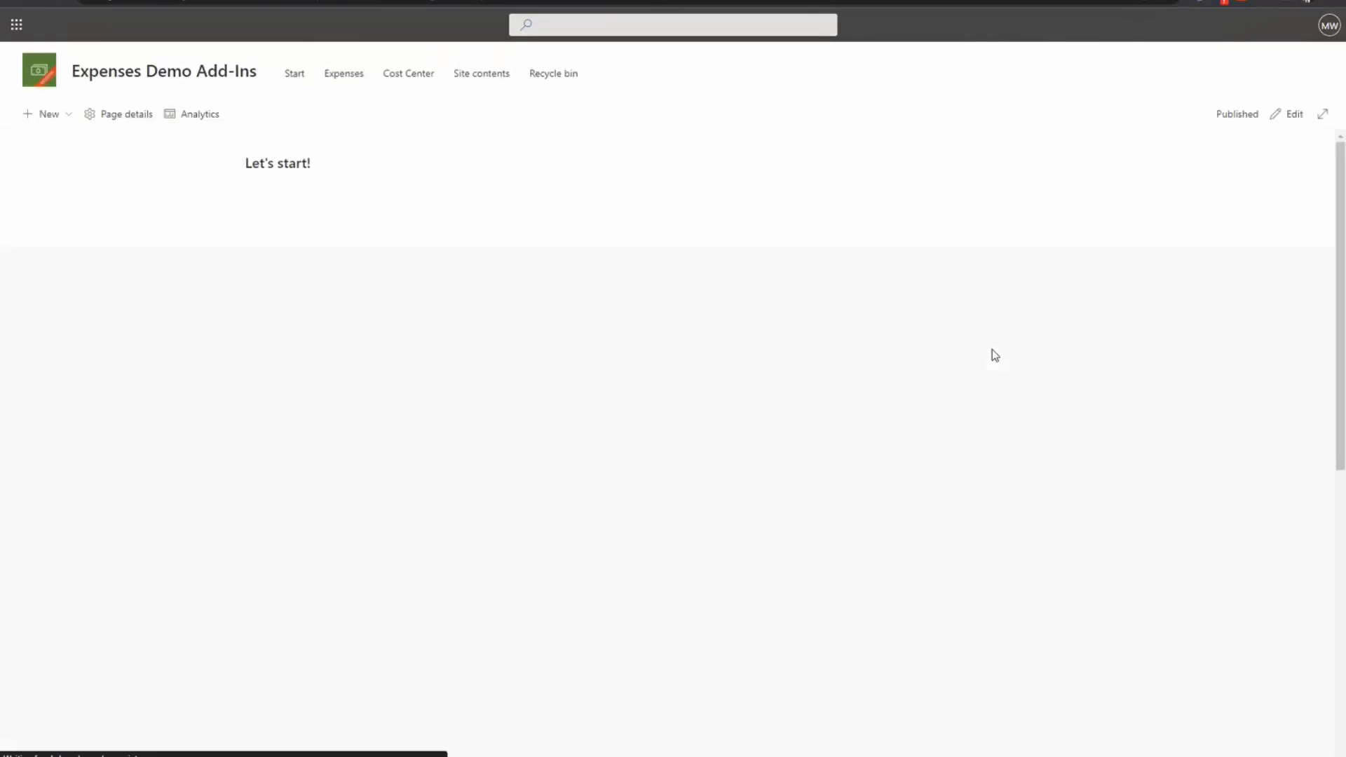
Step: Cancel the expense request, open the full Expenses list and show its skybow Modern Forms PRO forms overview
click(1070, 322)
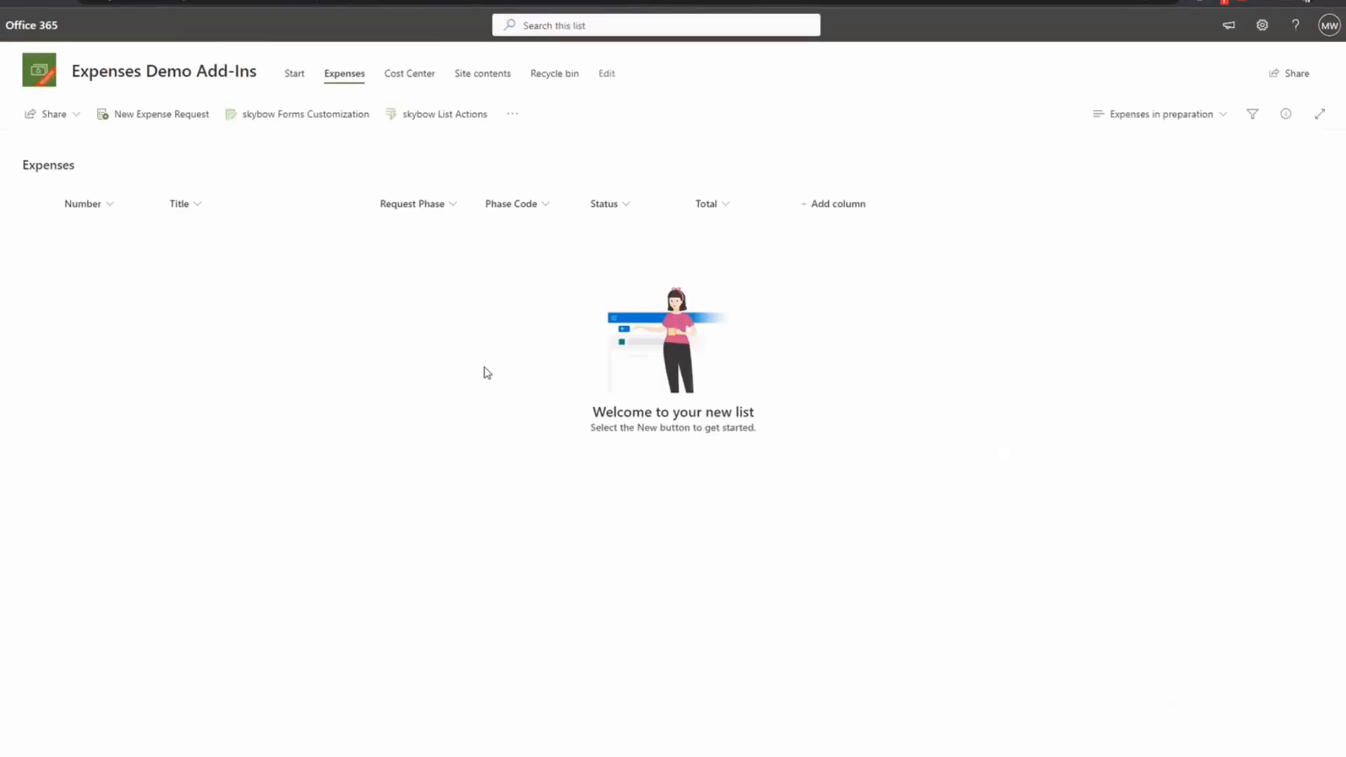
click(301, 118)
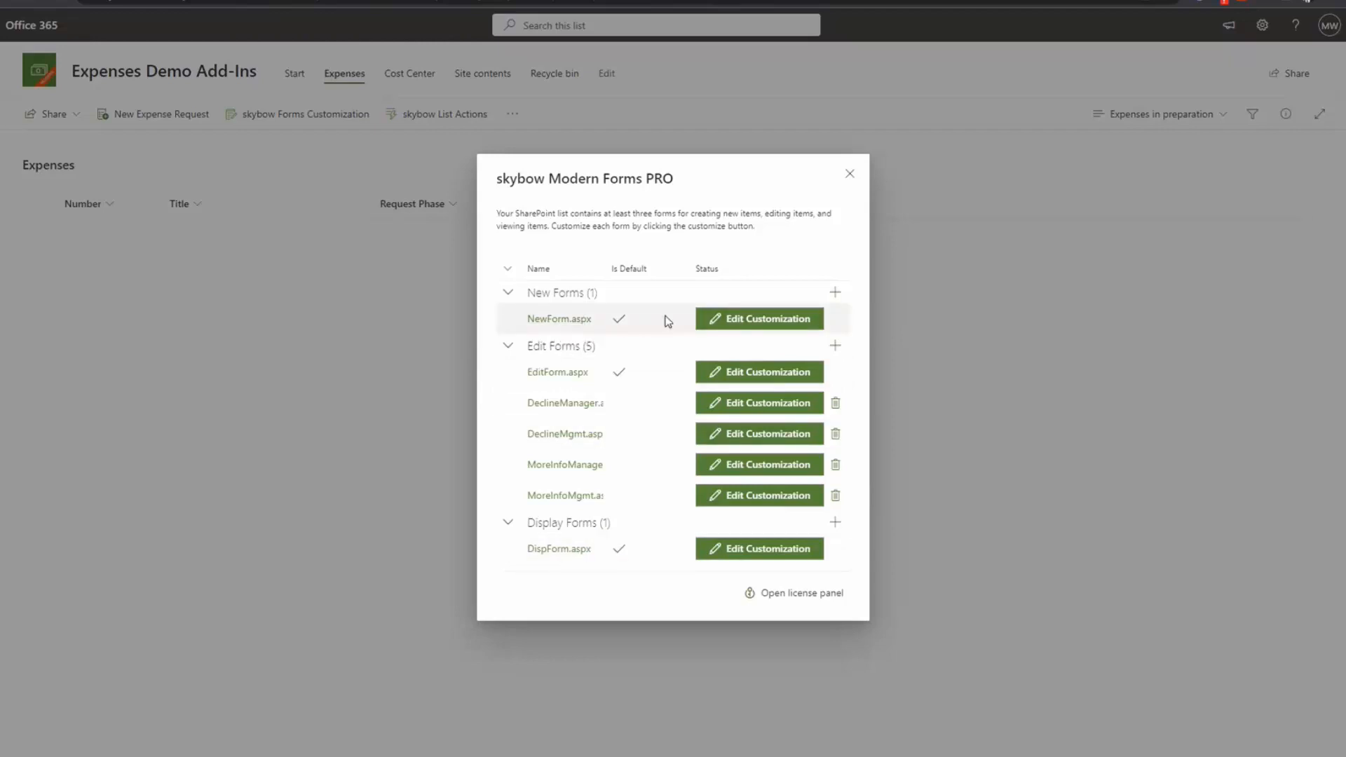
Step: Edit the customization of NewForm.aspx in the skybow form designer
click(751, 320)
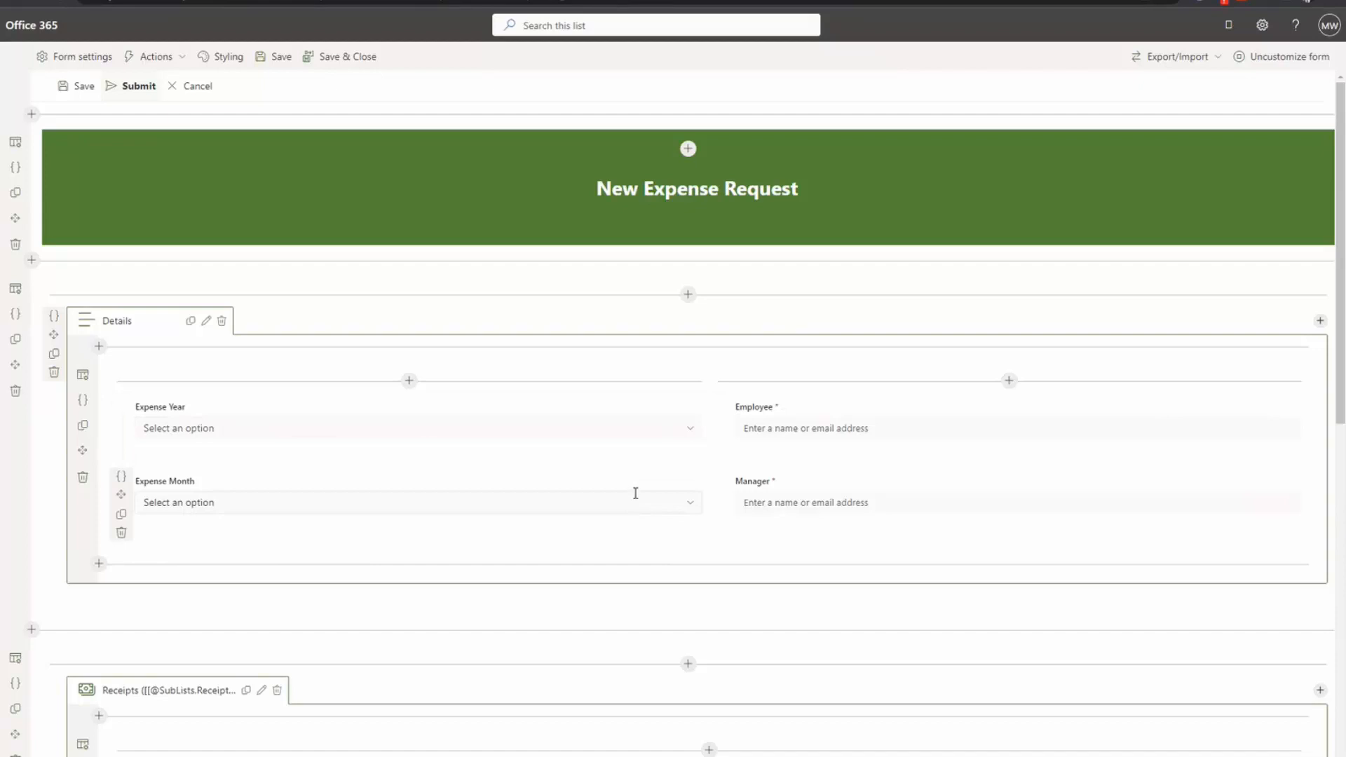
scroll(638, 519, down, 7)
scroll(640, 540, up, 7)
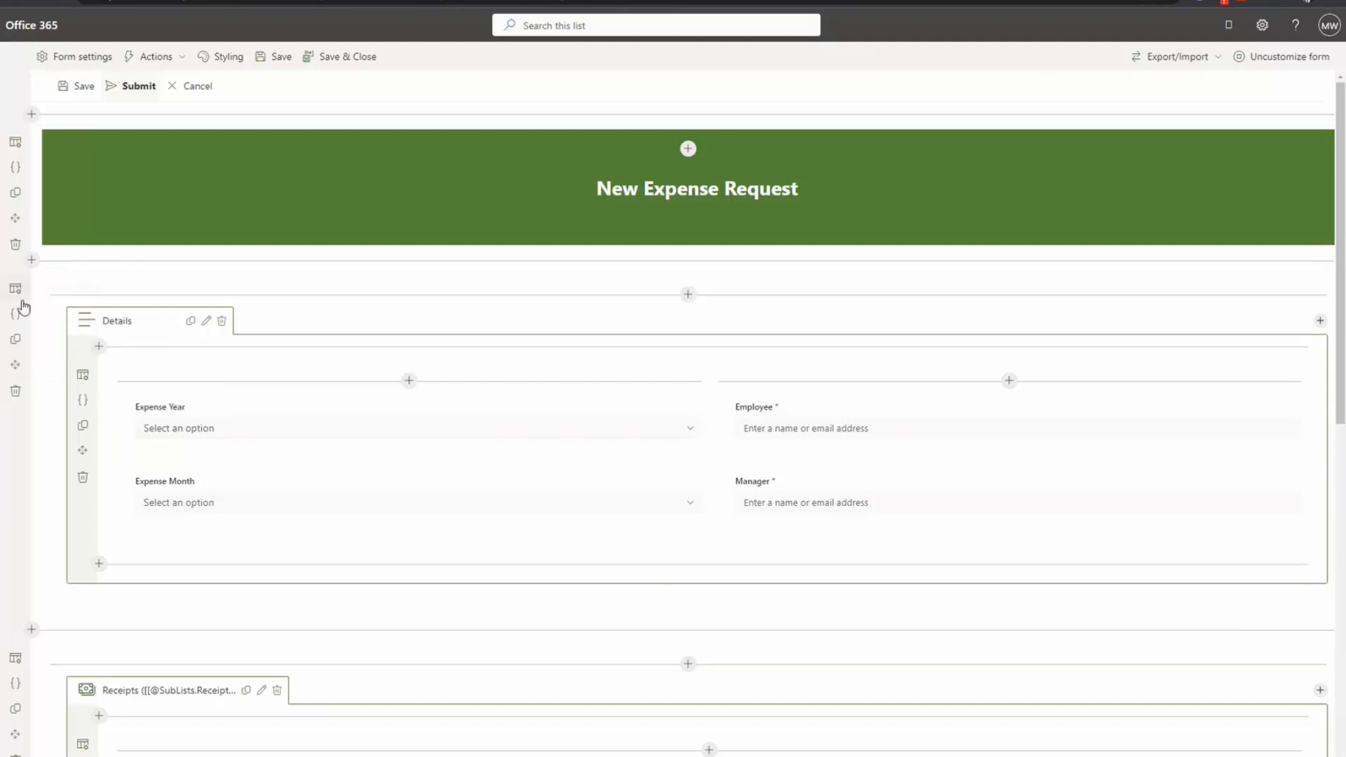
mouse_move(172, 425)
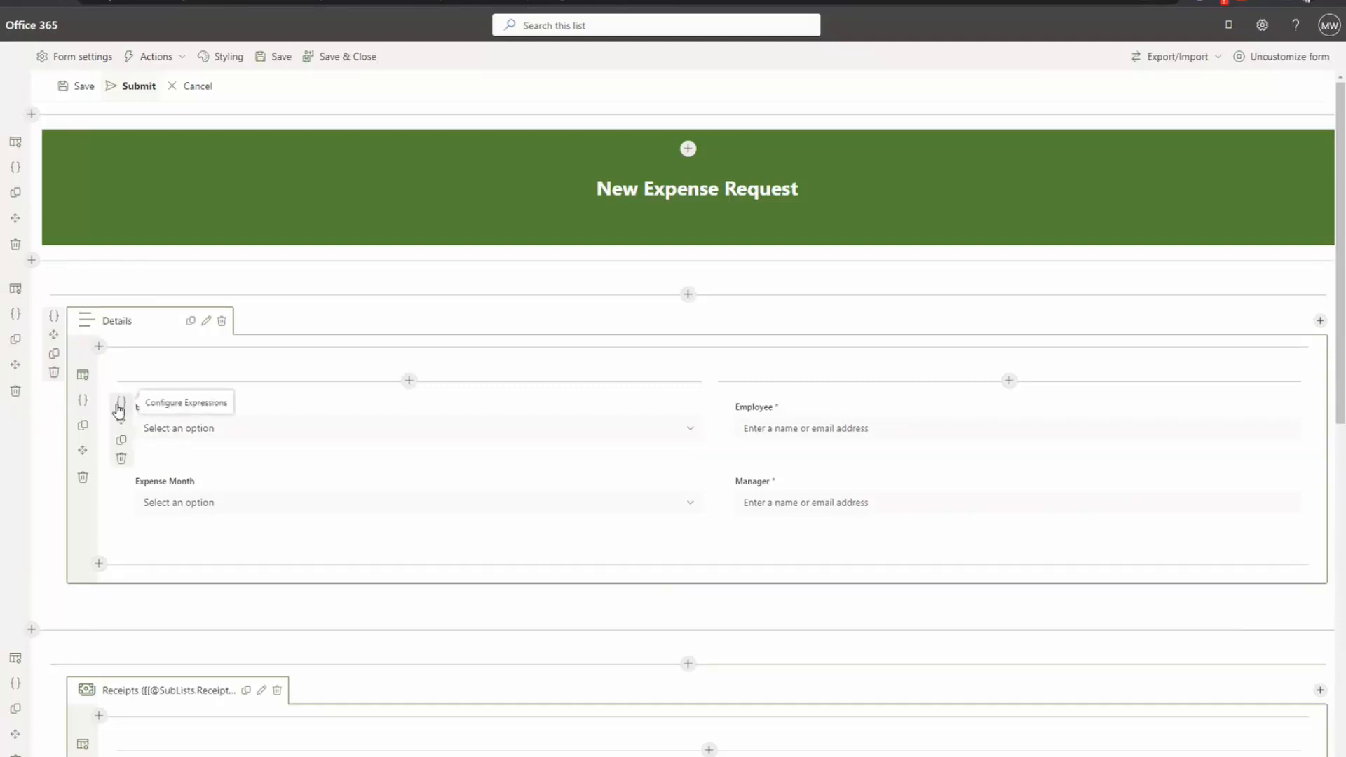
mouse_move(778, 426)
click(723, 405)
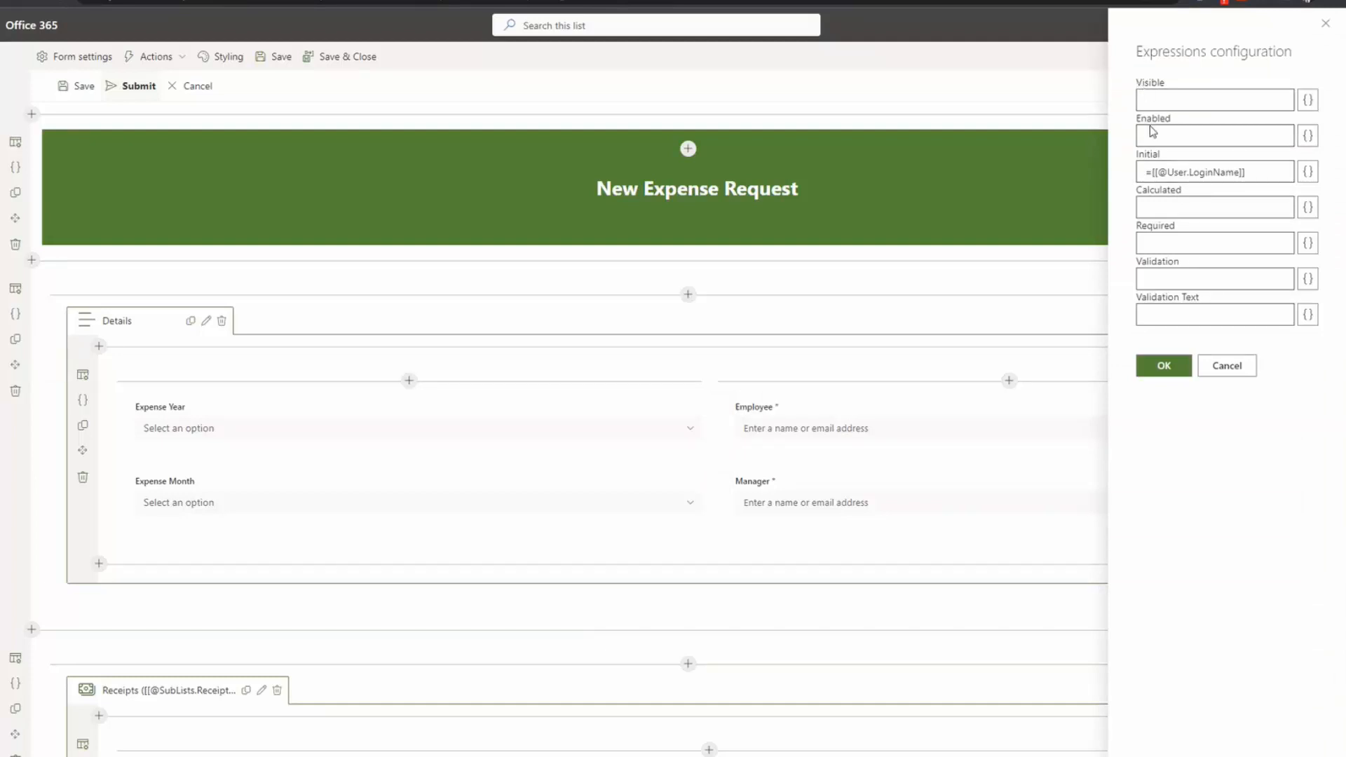
click(1221, 370)
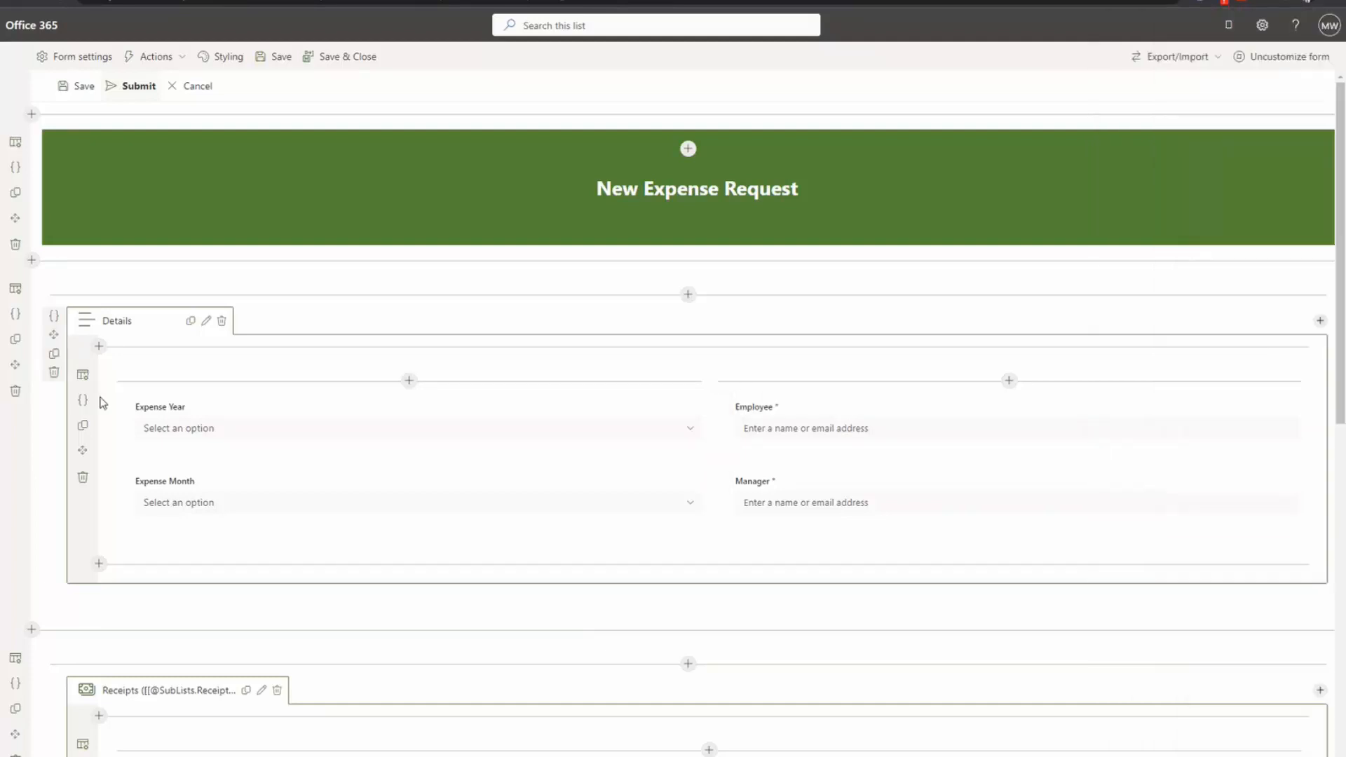
click(56, 317)
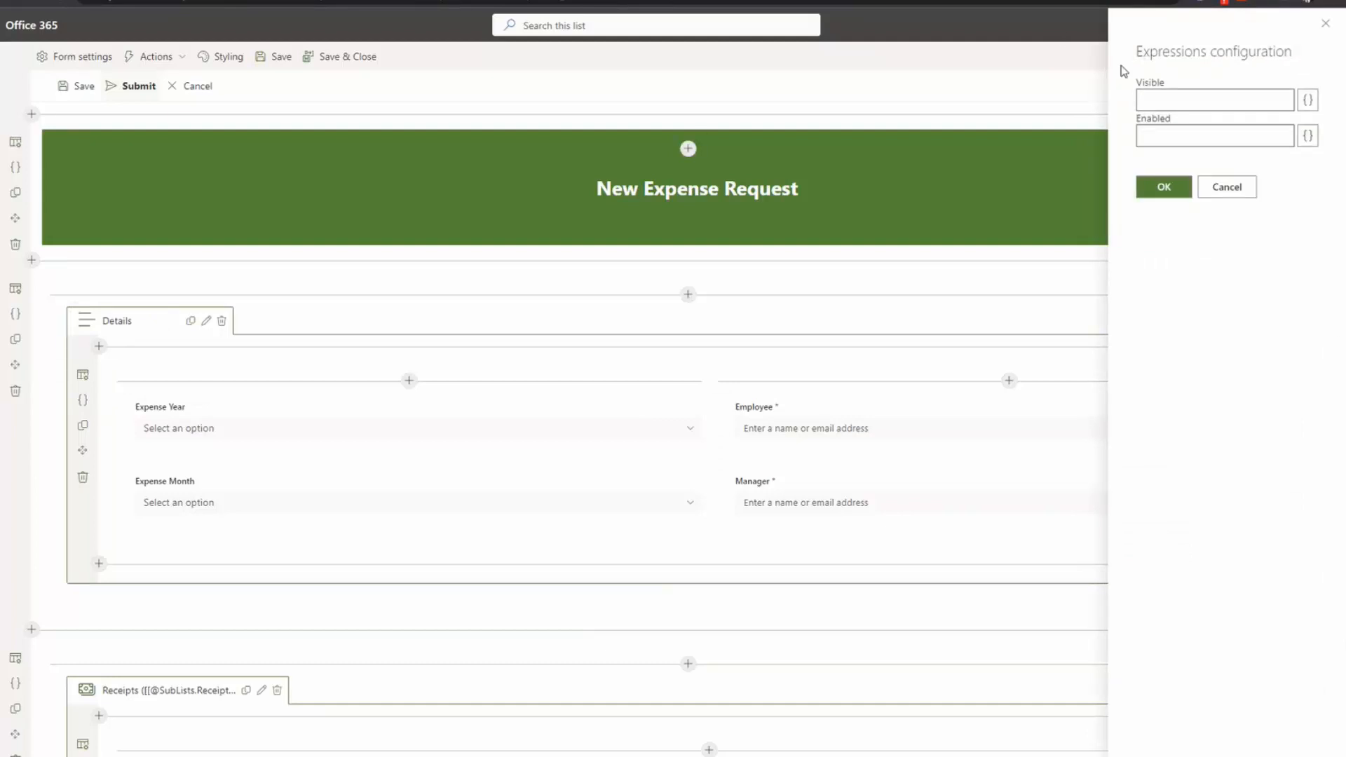
click(1201, 194)
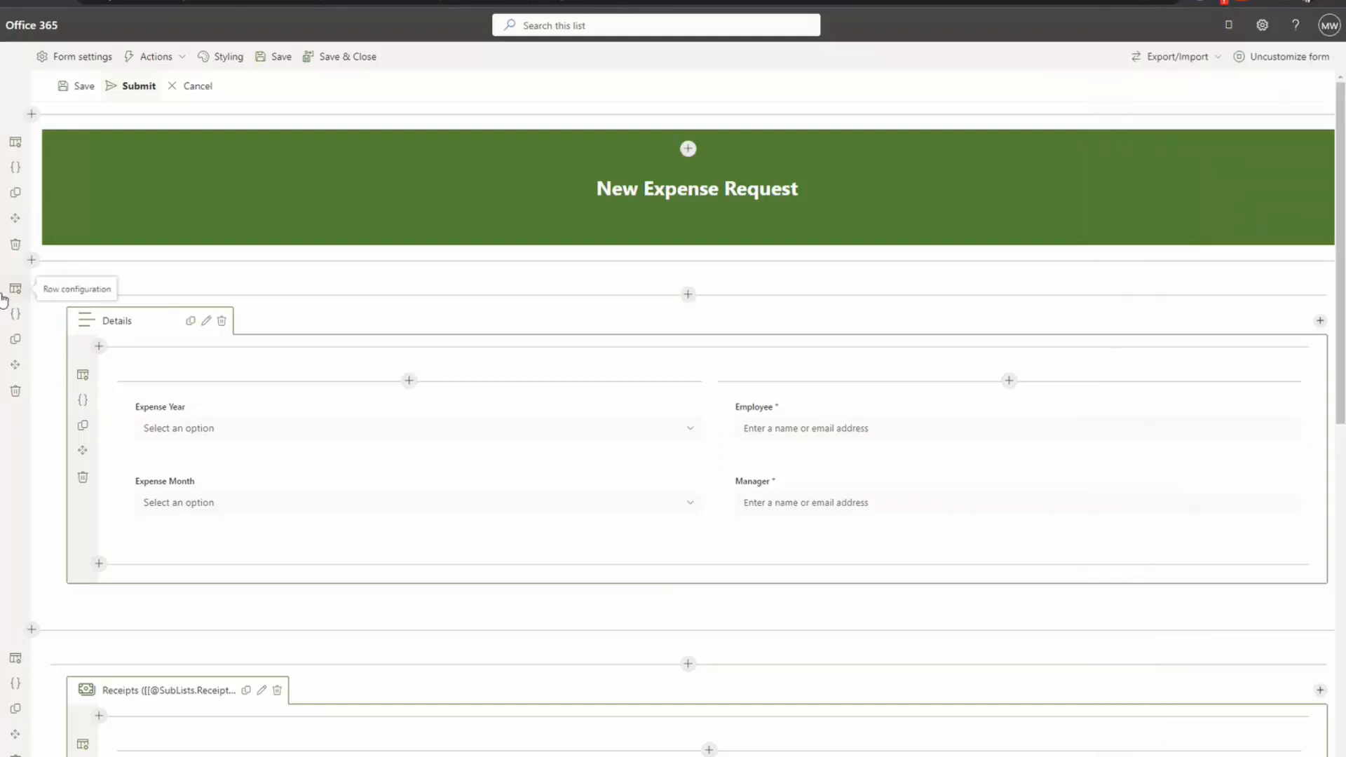
click(16, 314)
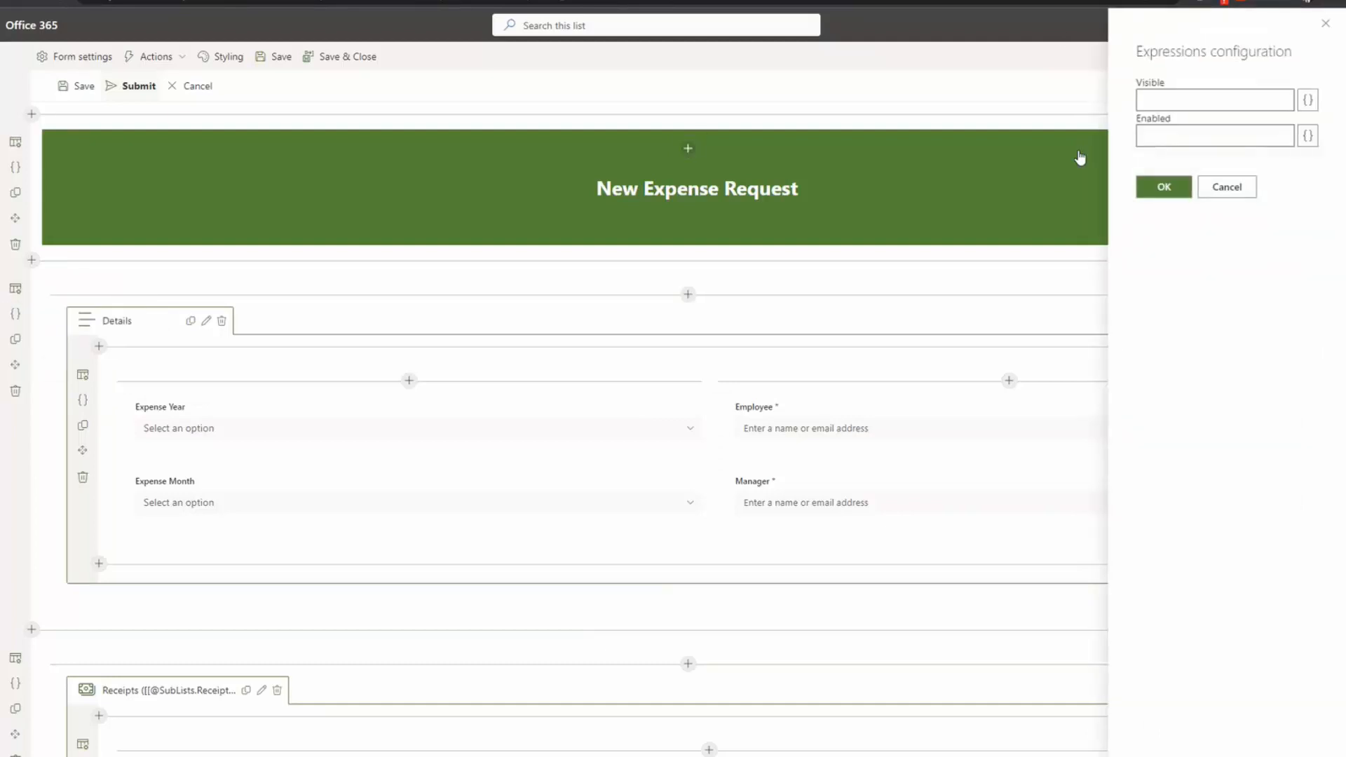
click(1250, 192)
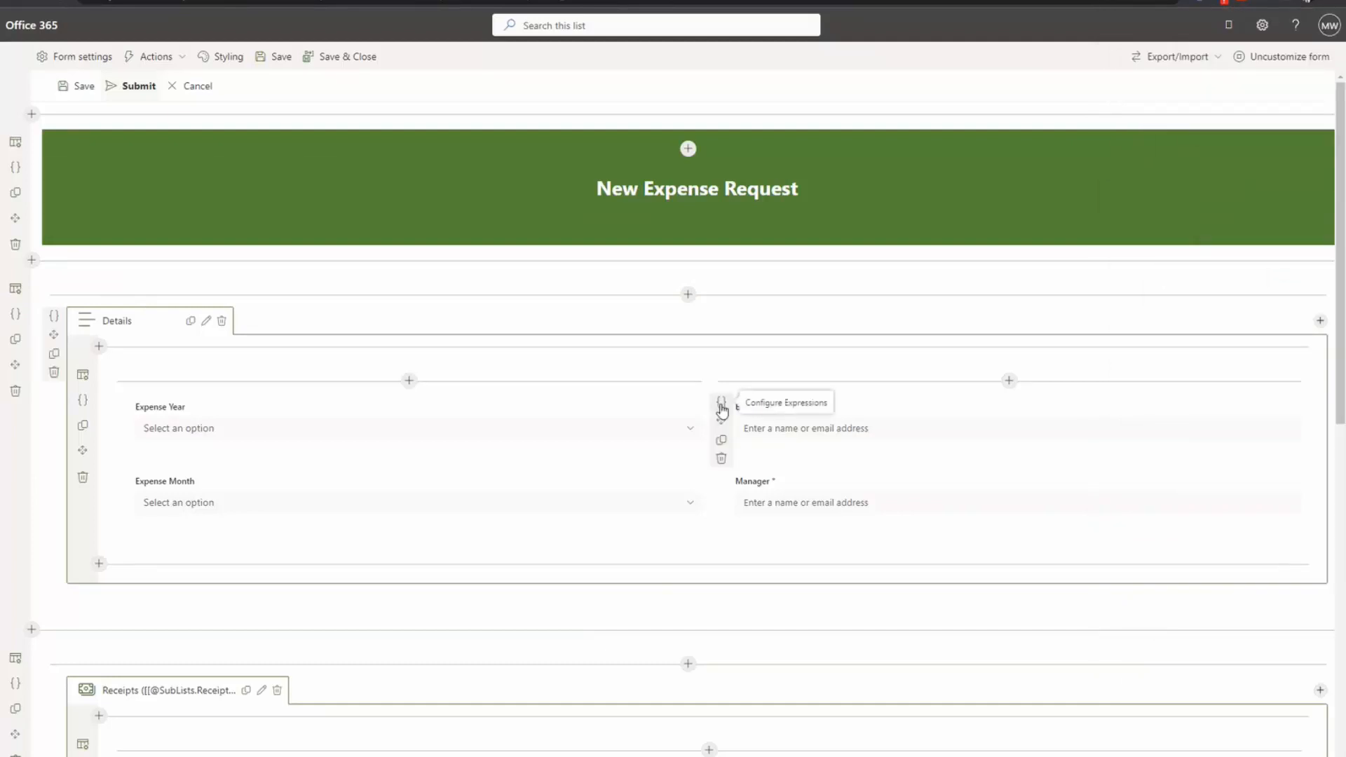
click(721, 404)
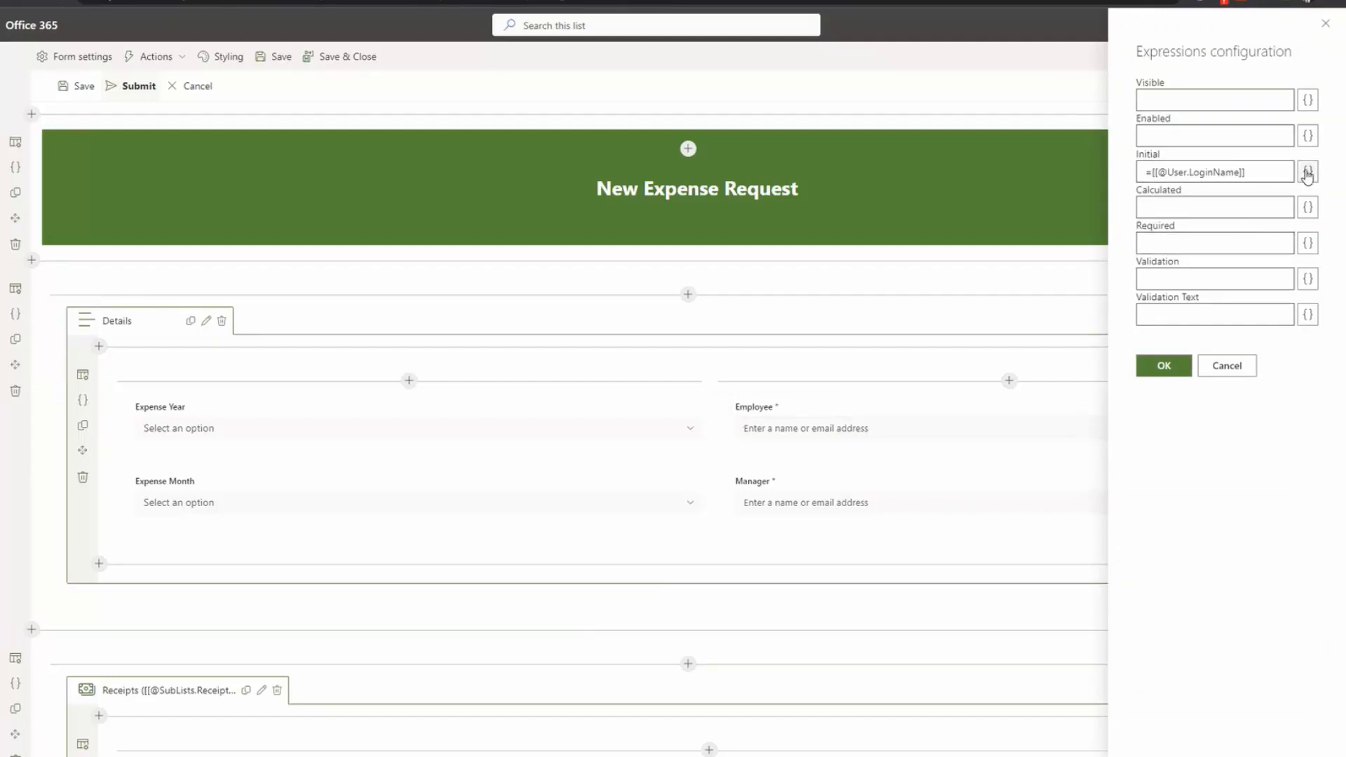
click(1308, 173)
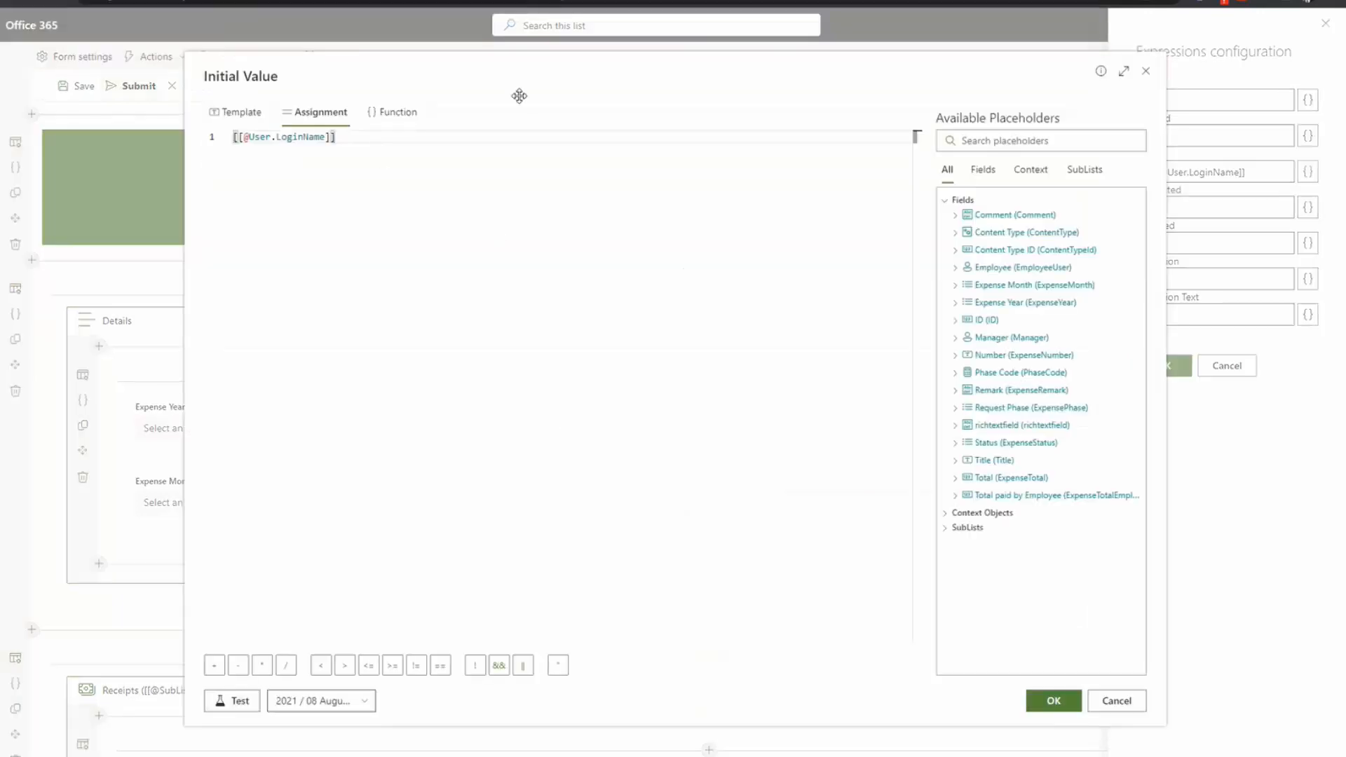
Step: Show the Initial Value info note and follow its link to the Expression Builder documentation
drag(535, 66, 534, 36)
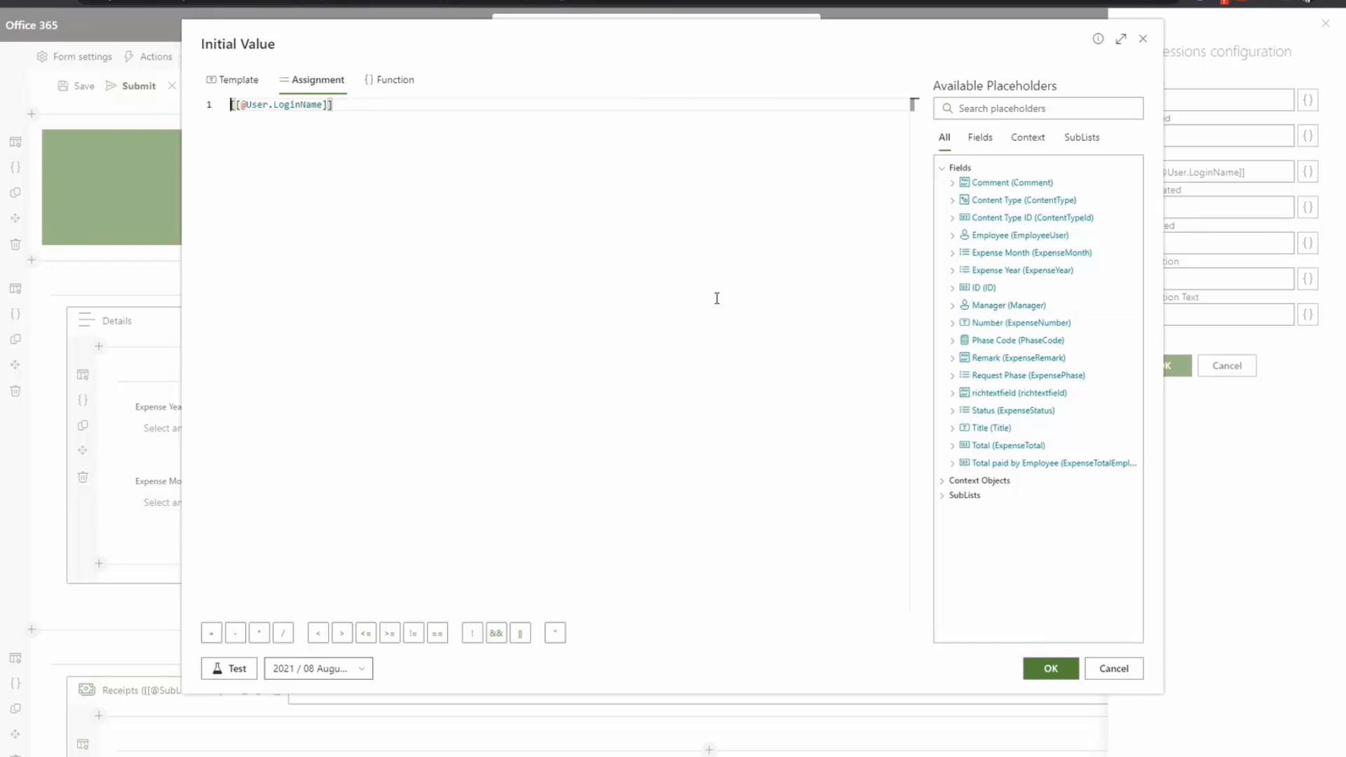
click(1099, 40)
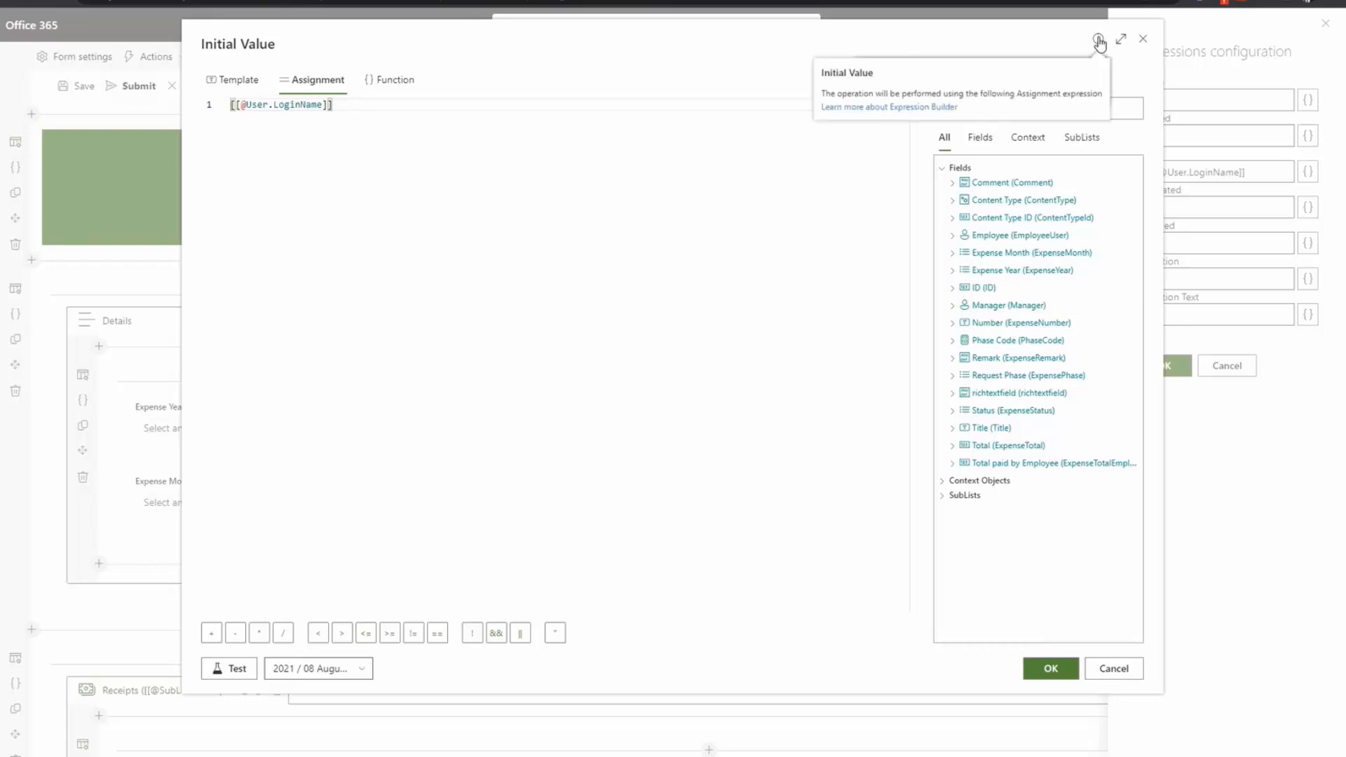
click(901, 111)
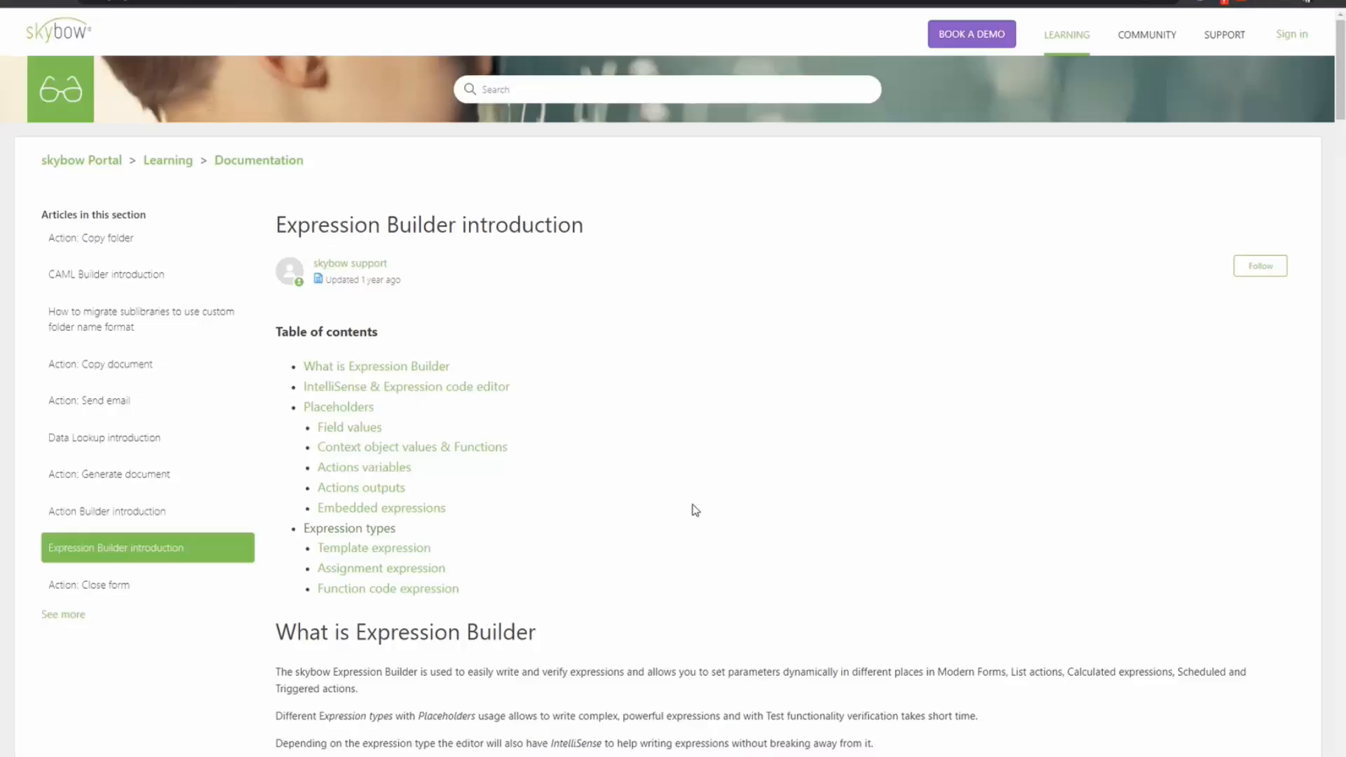
Step: Scroll the Expression Builder introduction down to Placeholders and back up
scroll(696, 511, down, 20)
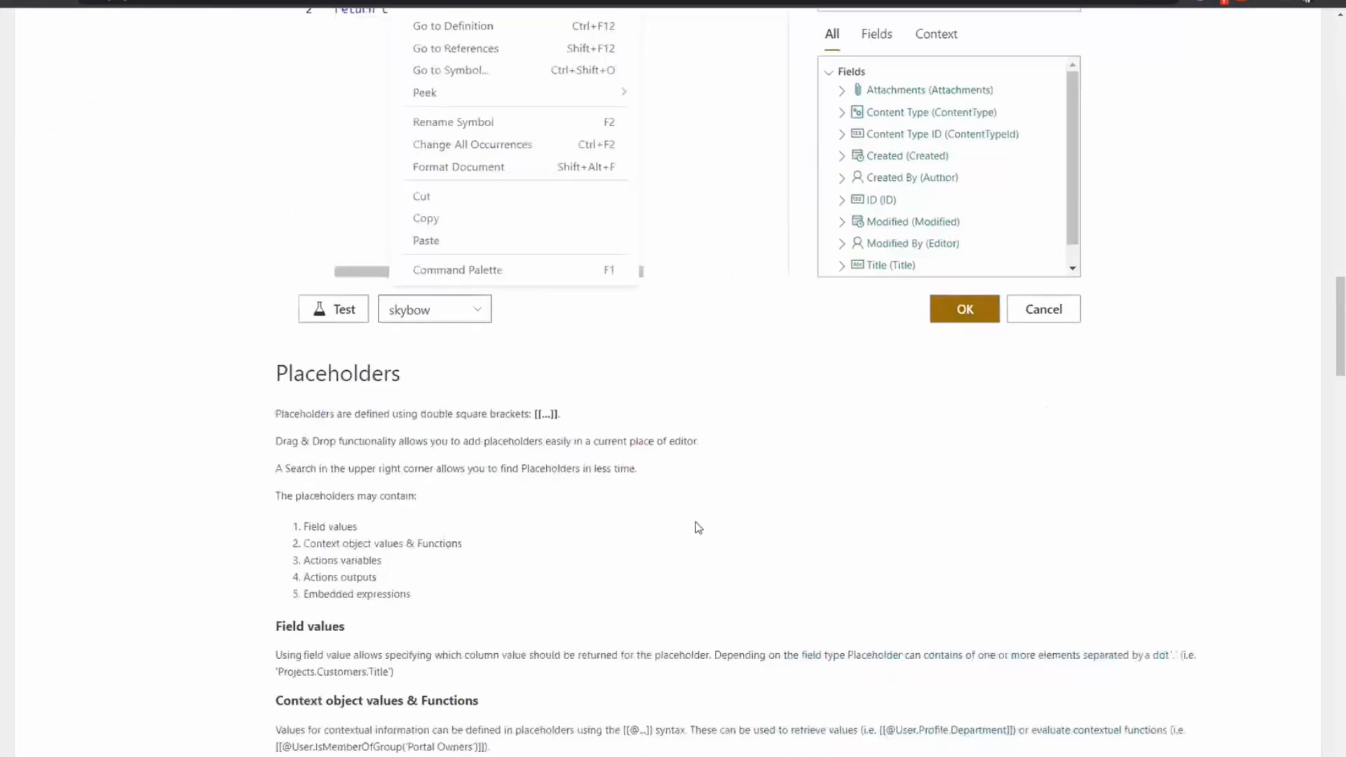
scroll(687, 536, up, 20)
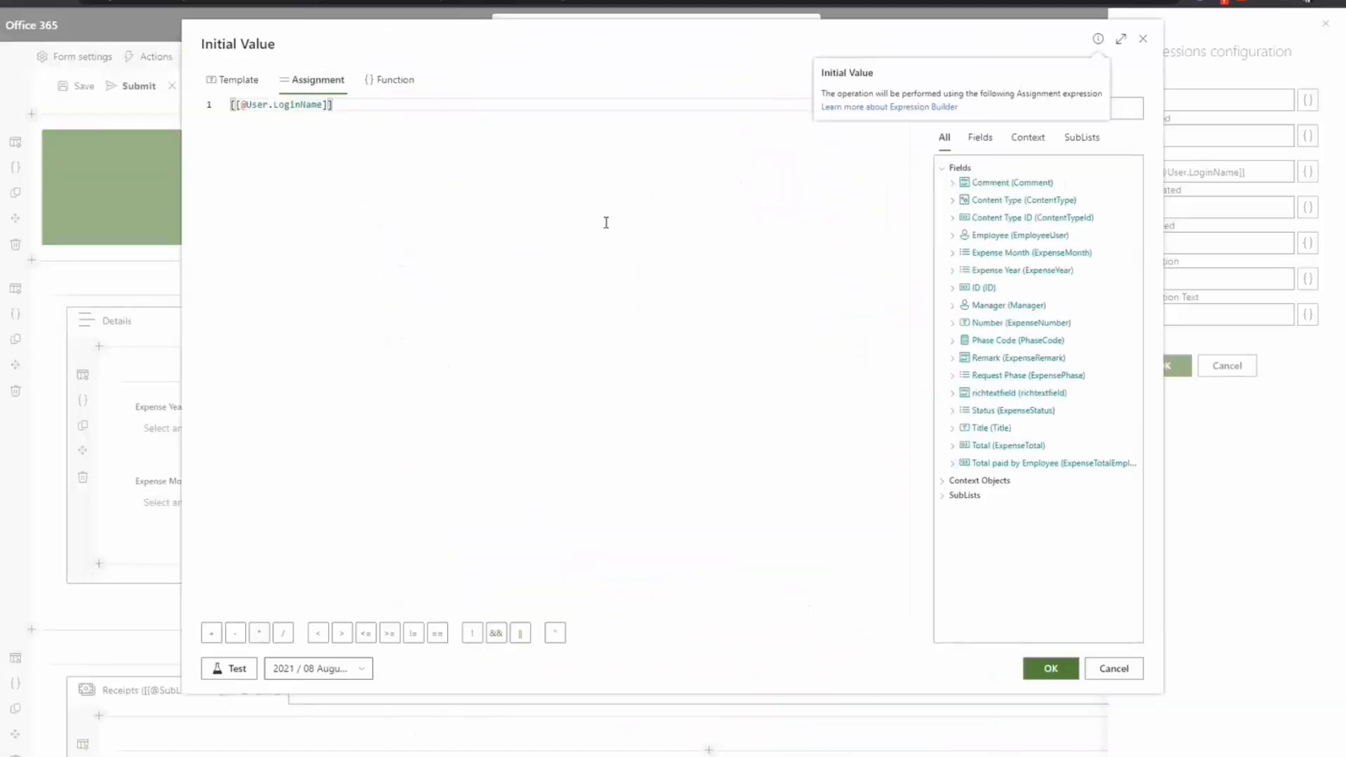
Step: Expand the Context Objects > User > Profile placeholders in the expression editor
triple_click(357, 104)
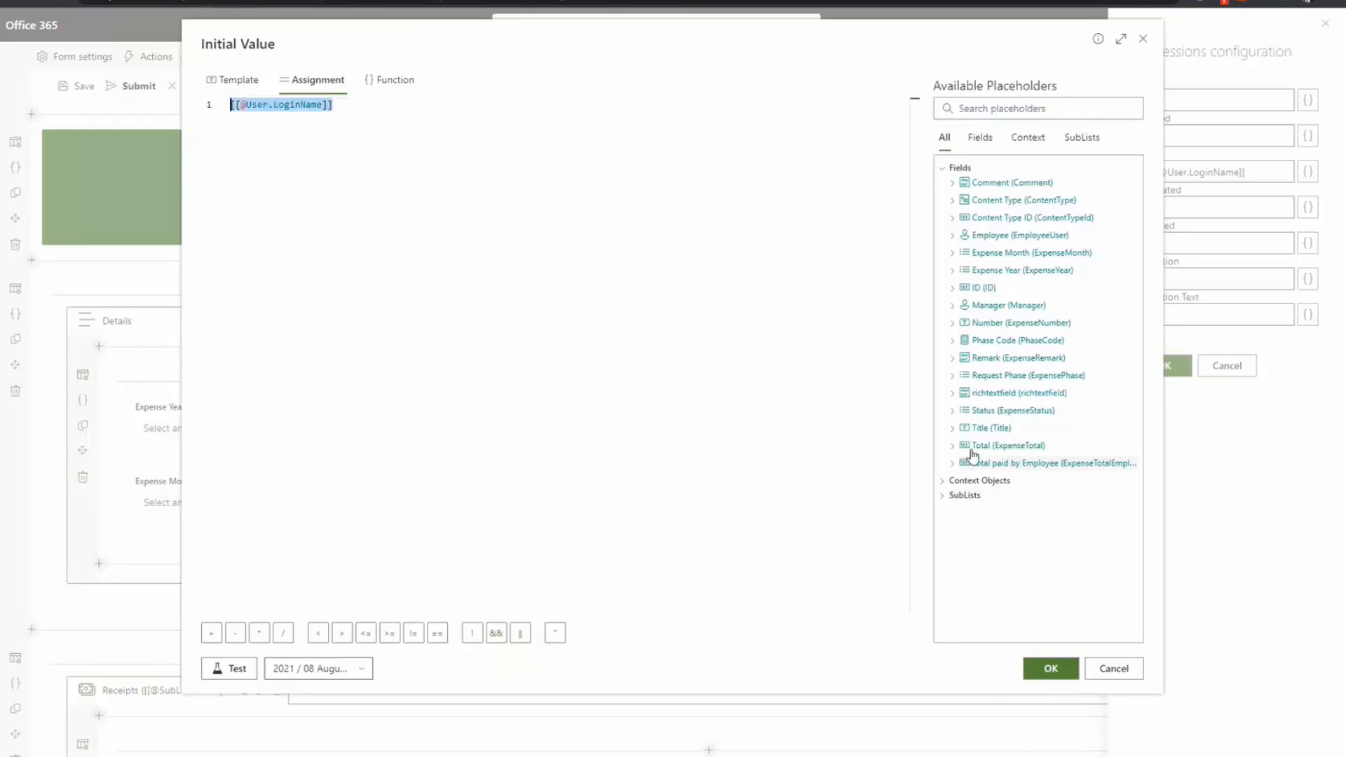
click(943, 484)
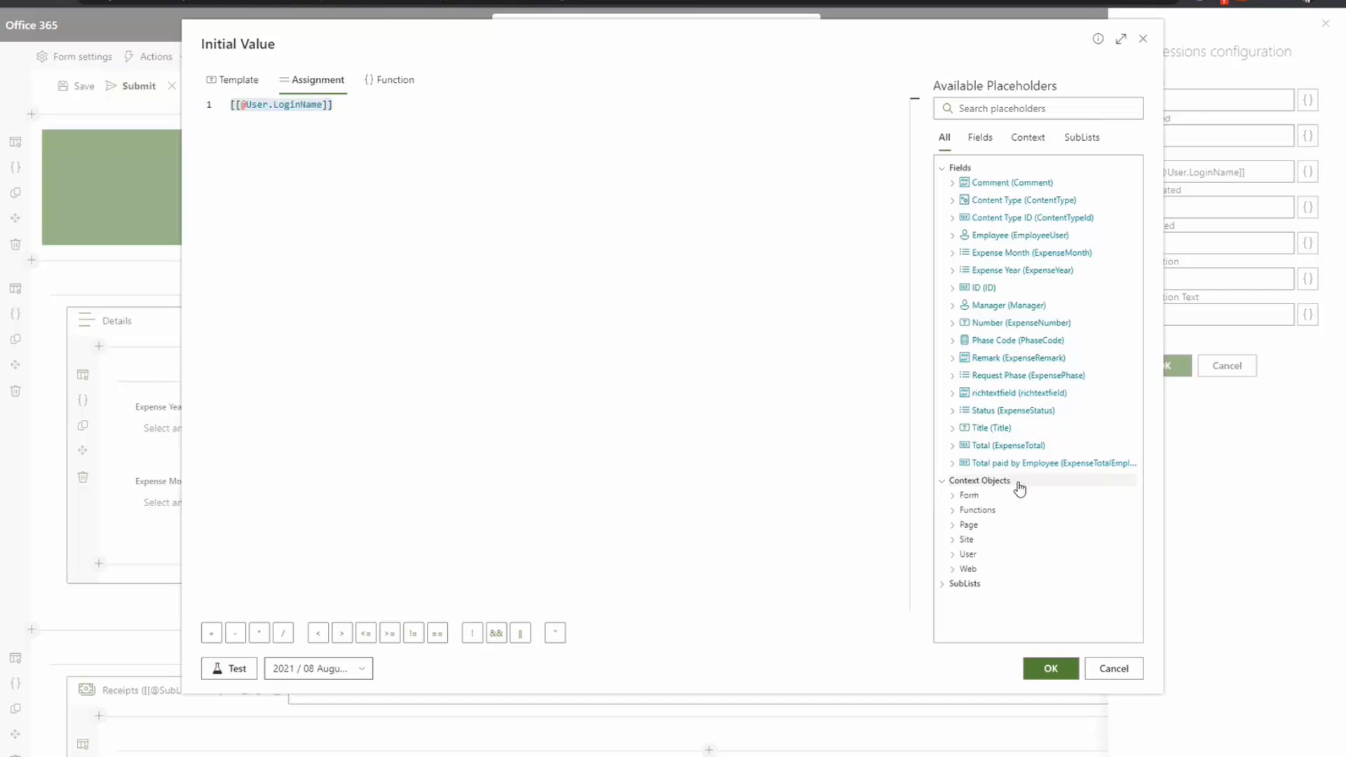
click(954, 555)
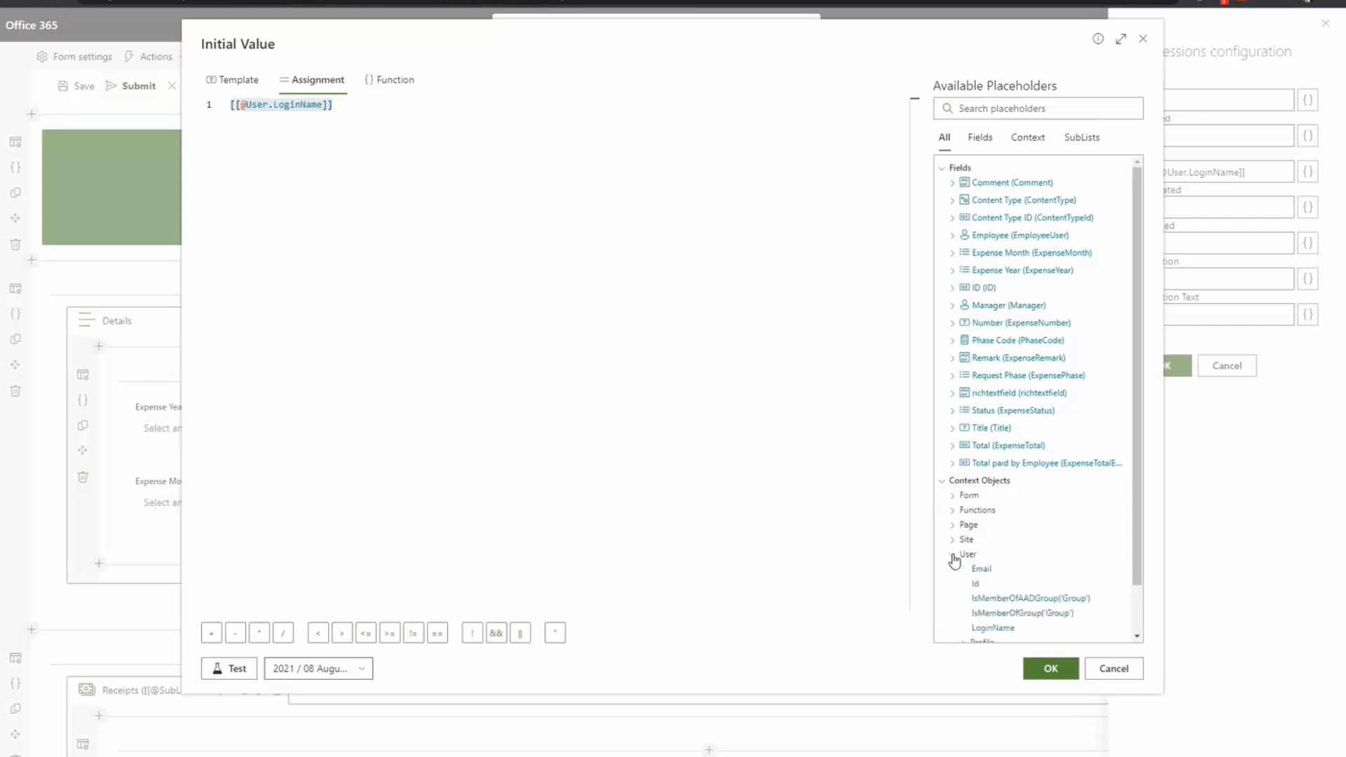
scroll(1045, 565, down, 1)
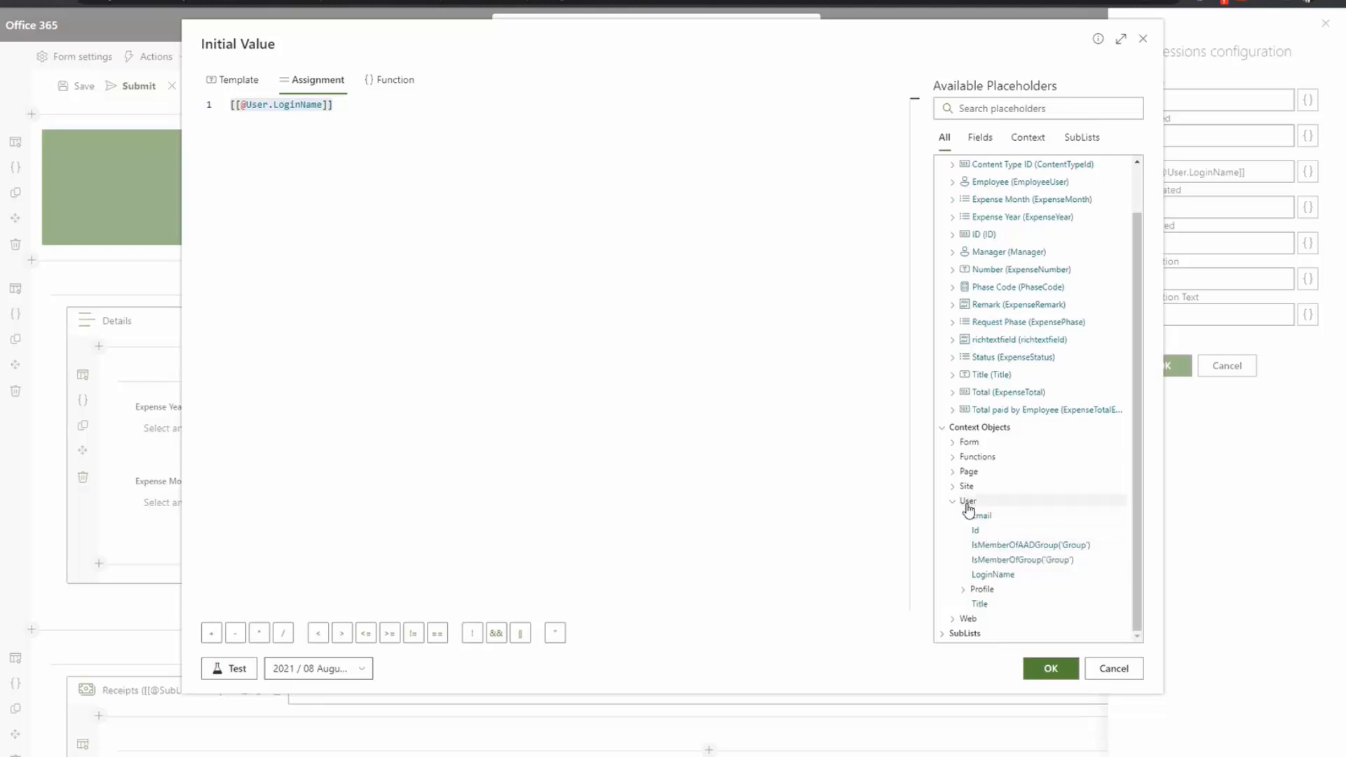
click(962, 591)
scroll(1010, 591, down, 5)
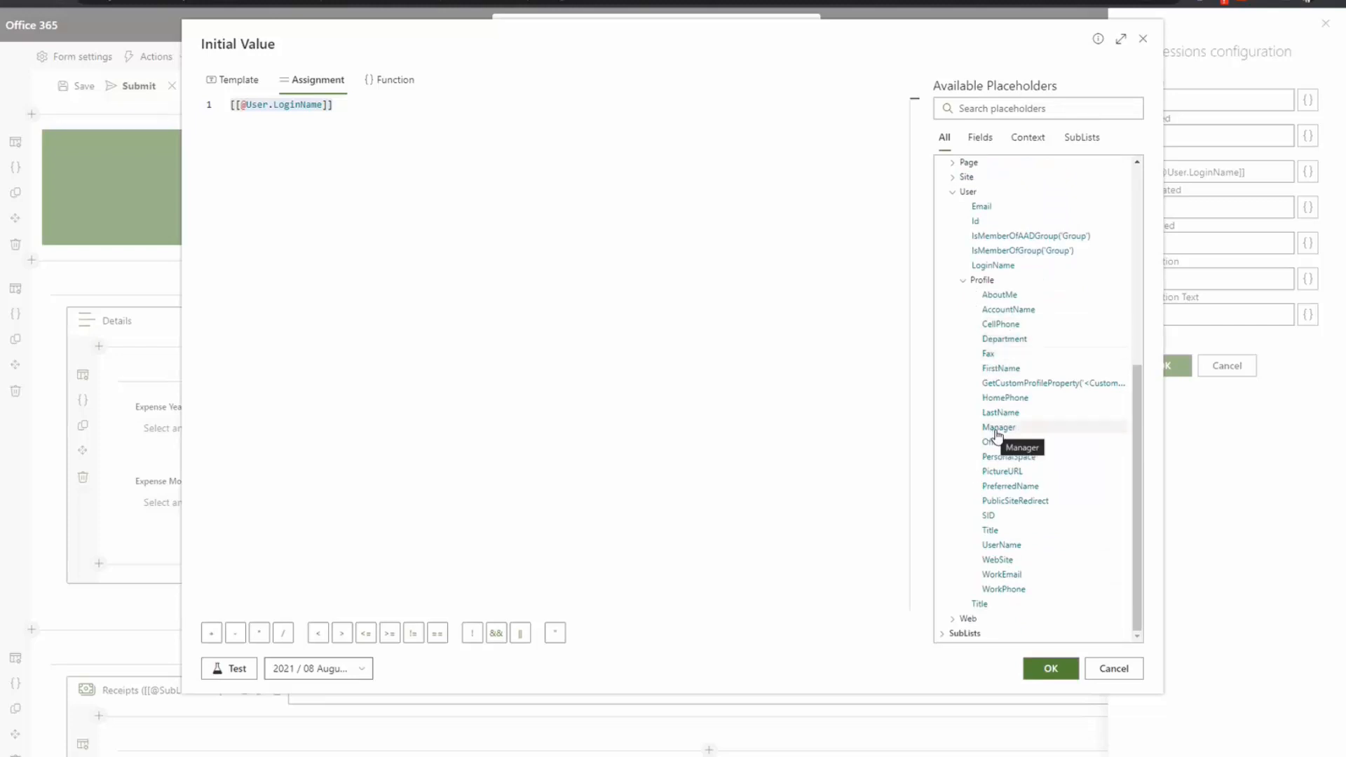
Step: Replace the expression with the Profile Manager placeholder, then remove it again
click(629, 325)
key(ctrl+a)
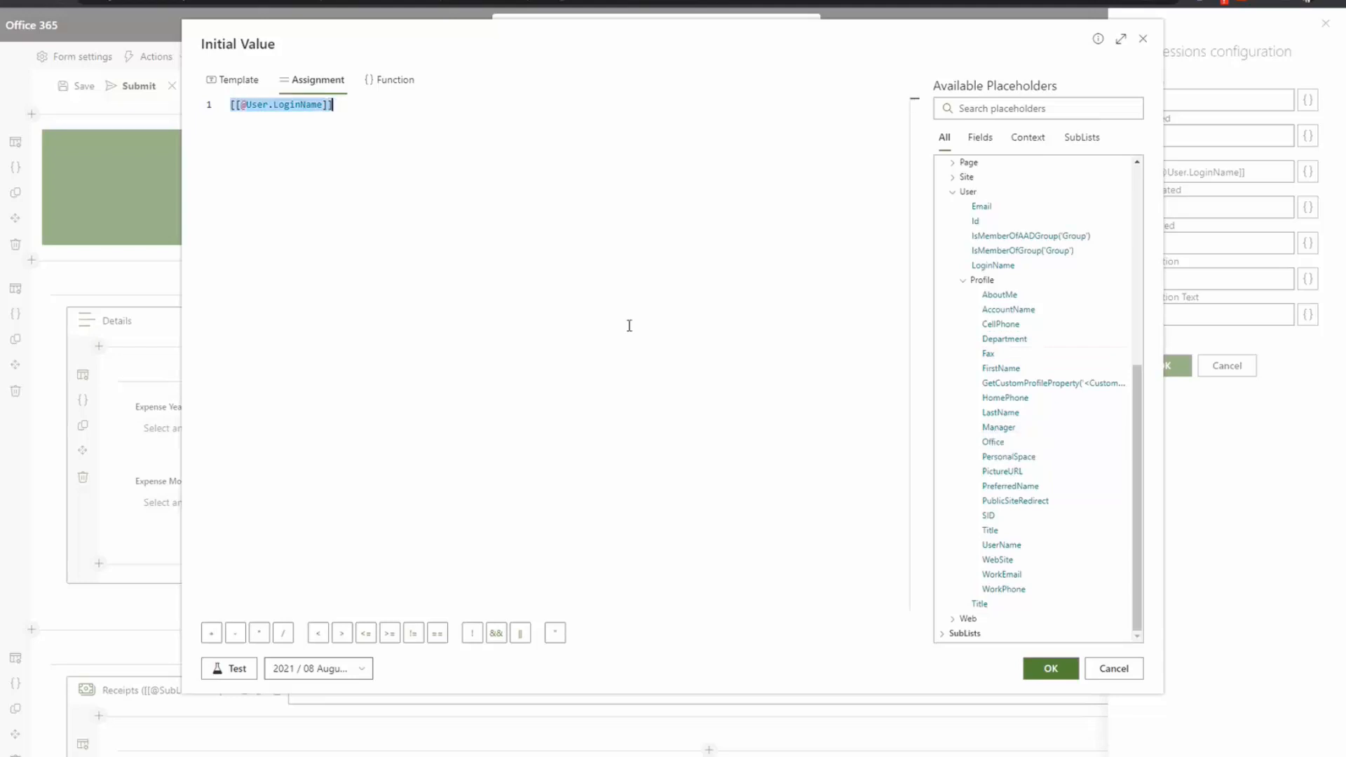
key(Delete)
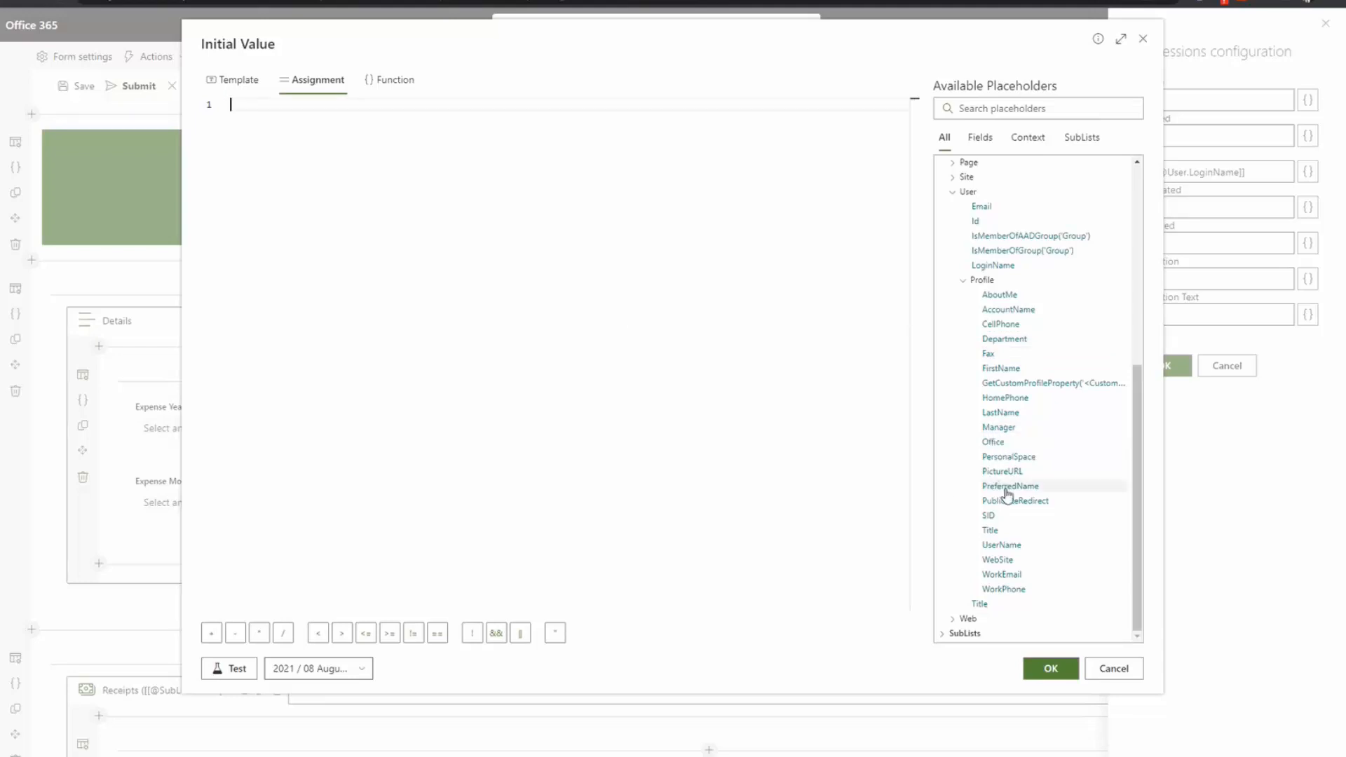
click(1005, 428)
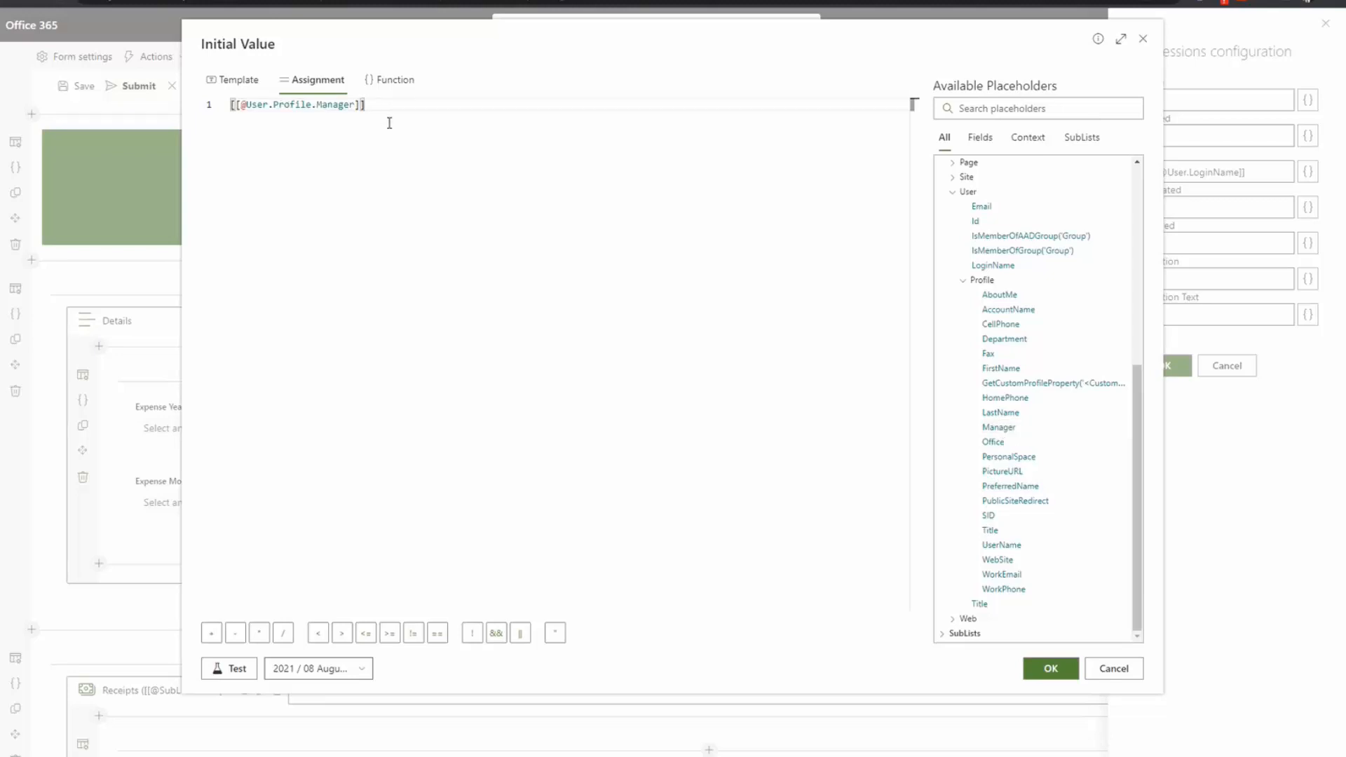
key(ctrl+a)
key(BackSpace)
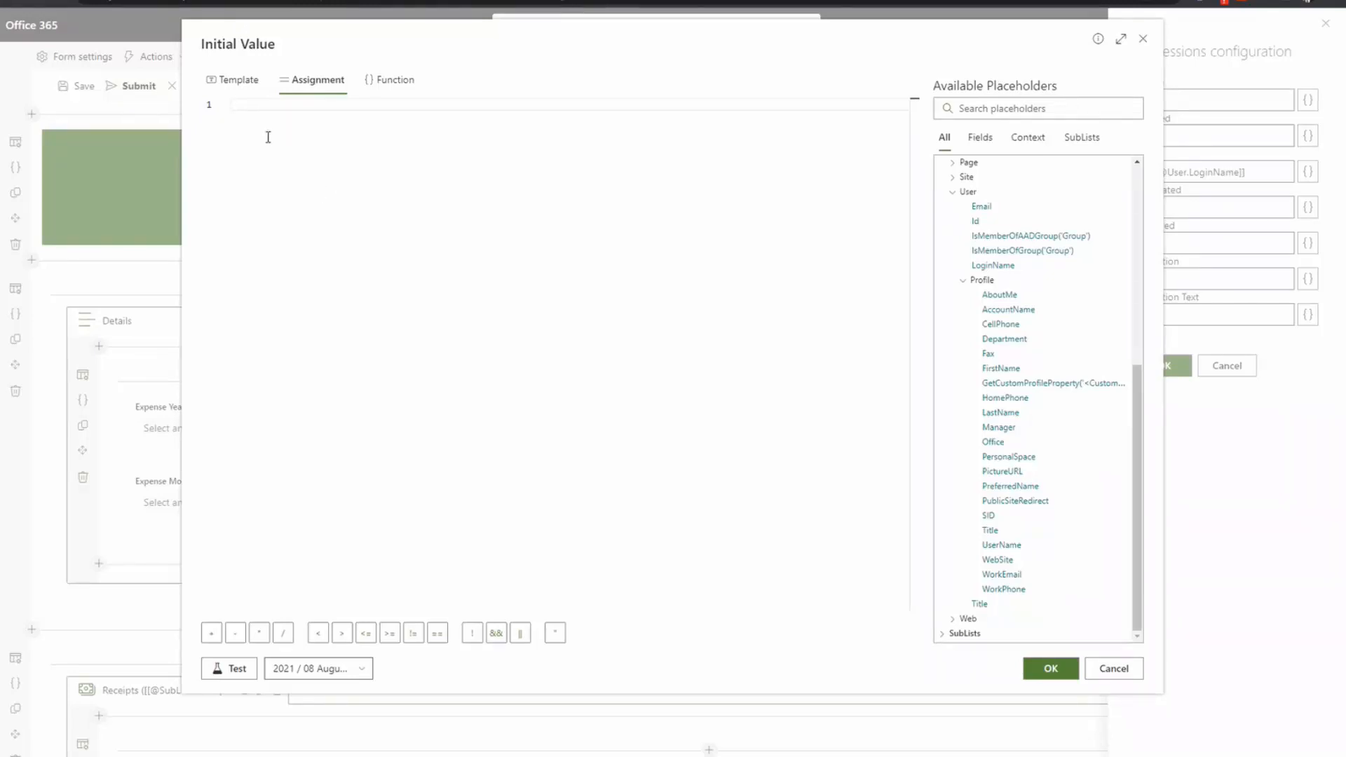
text(manager)
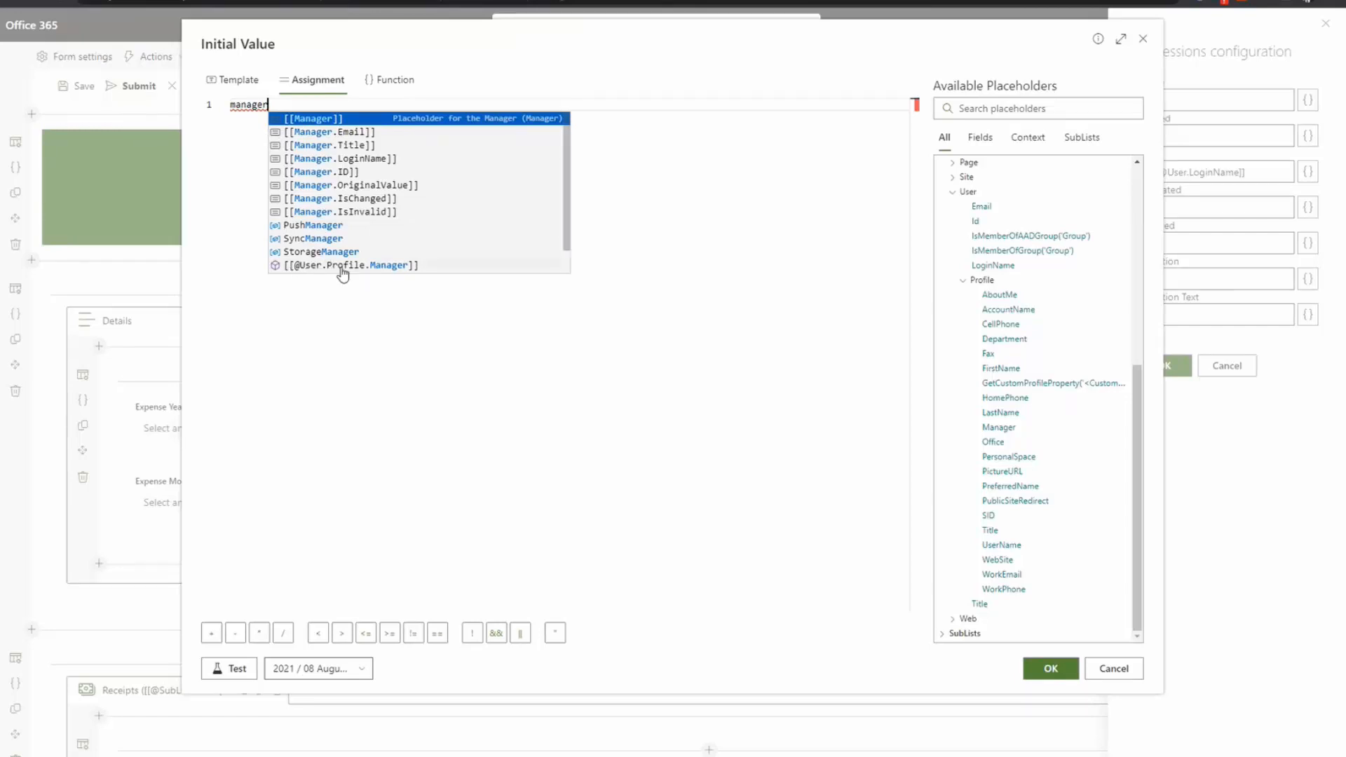
click(365, 267)
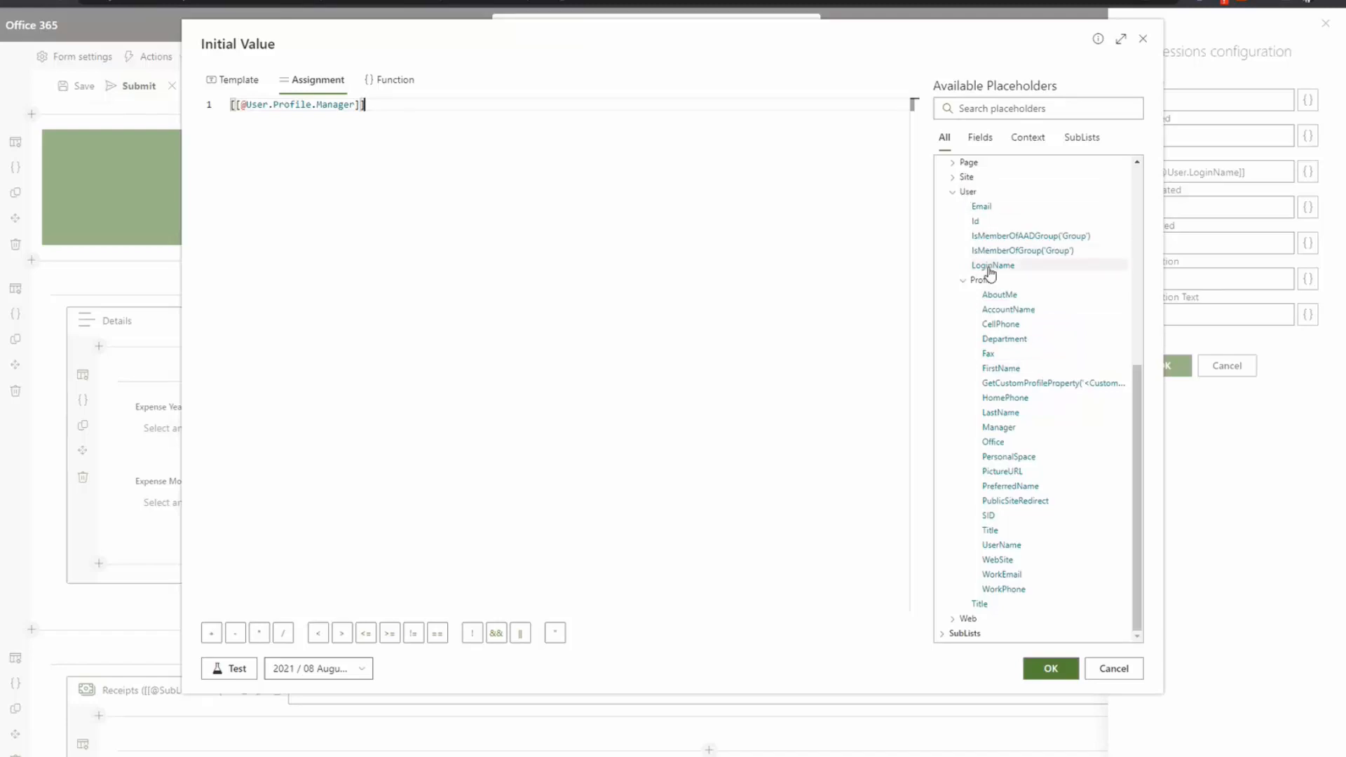
key(ctrl+a)
key(BackSpace)
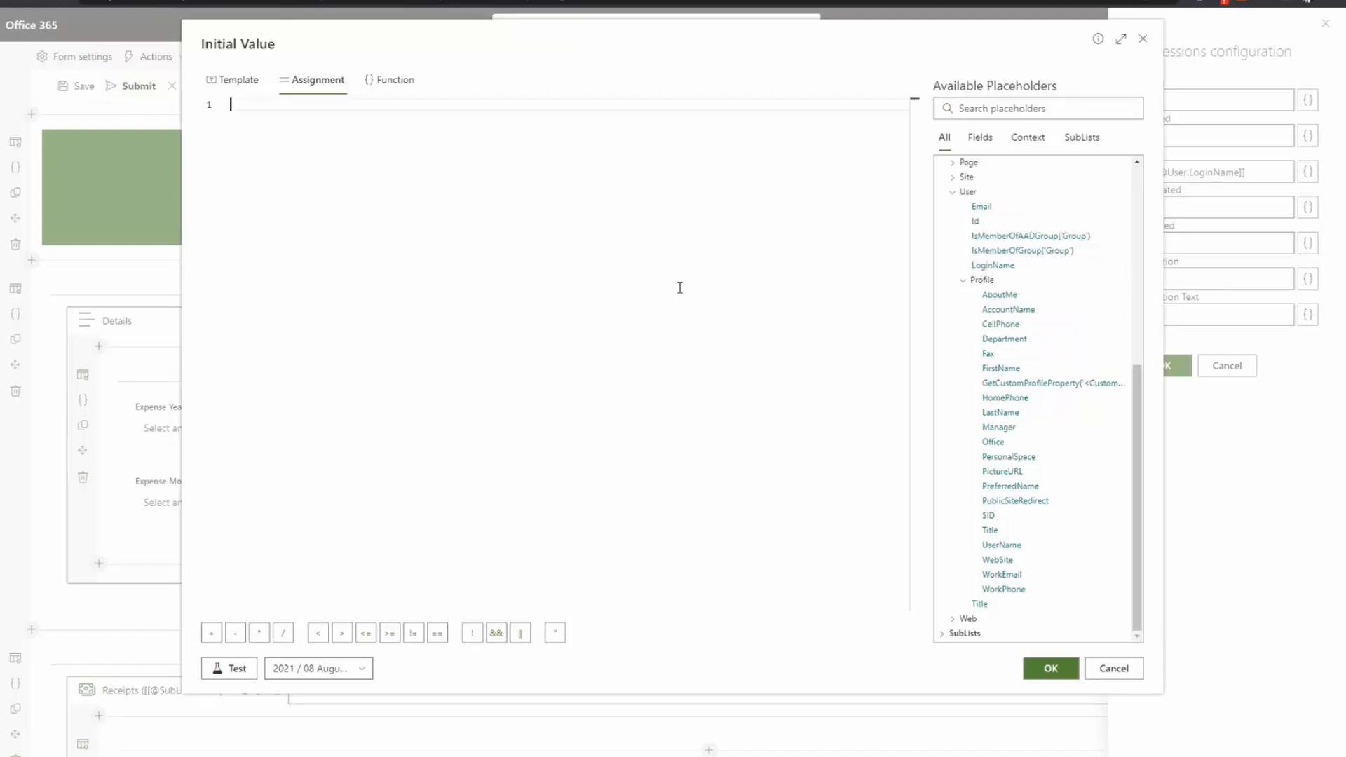
click(1005, 270)
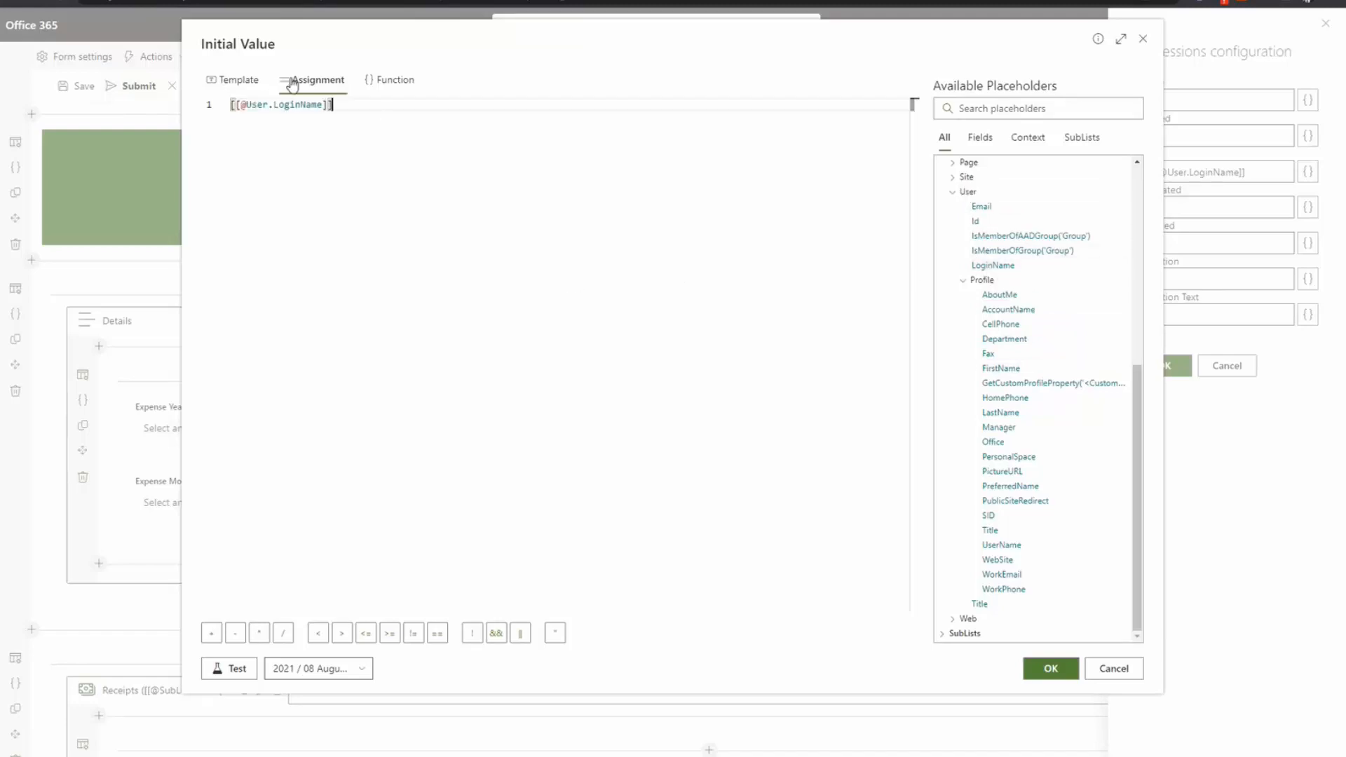
click(1050, 668)
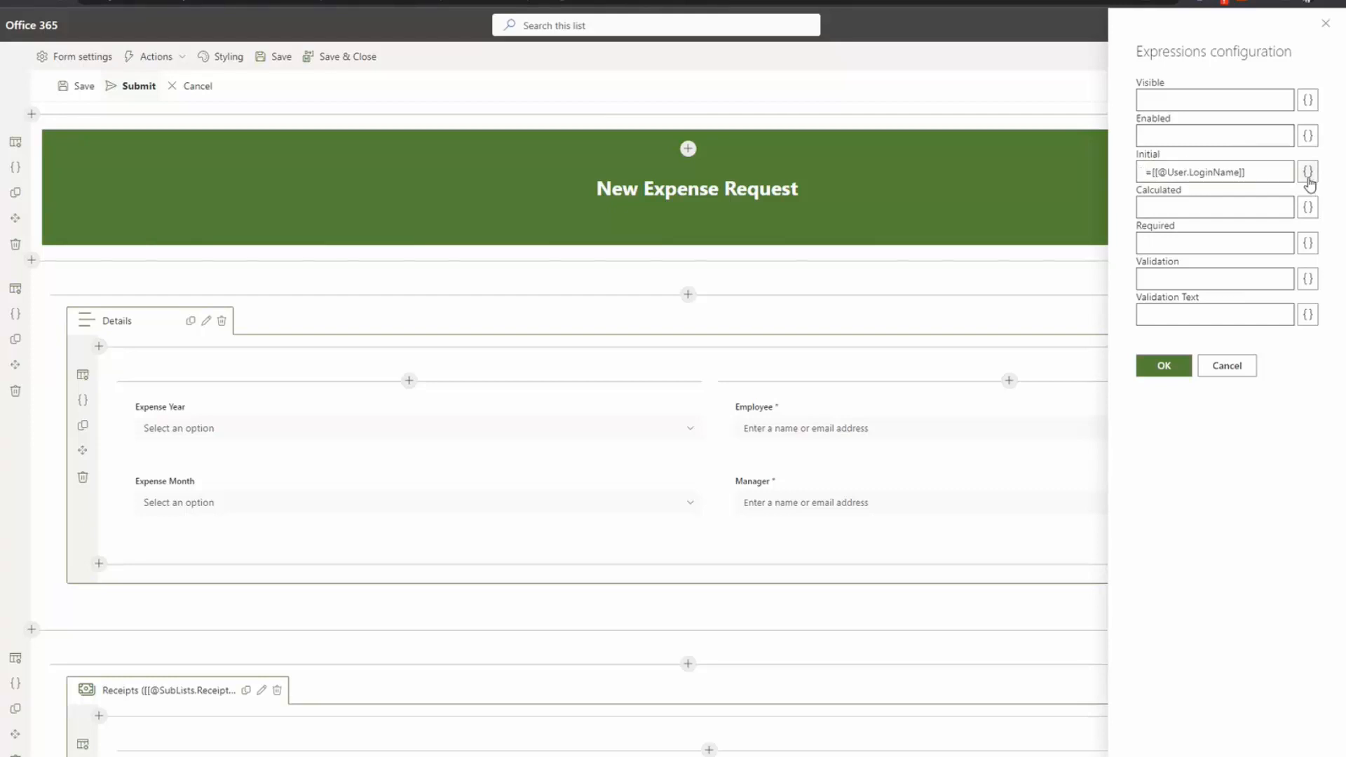
drag(1152, 172, 1137, 179)
click(1308, 172)
click(392, 112)
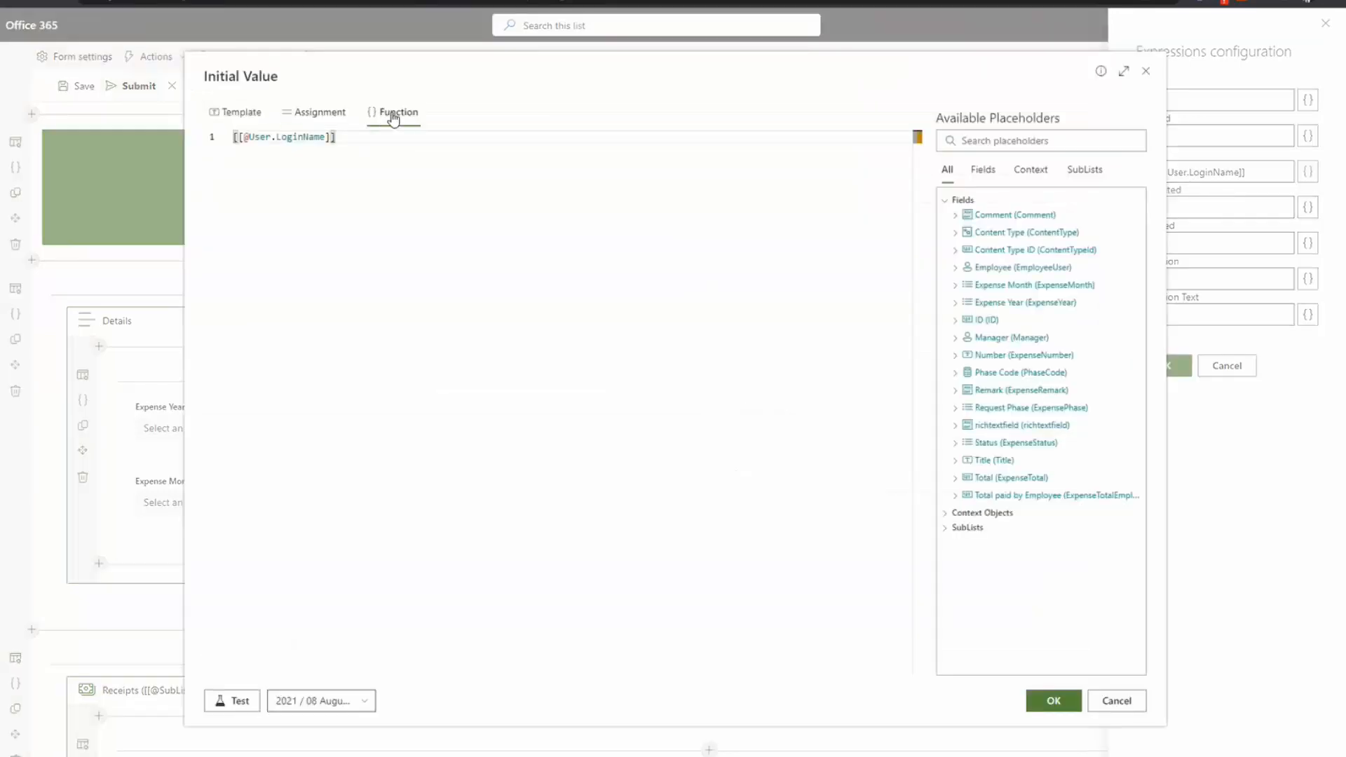
click(1054, 701)
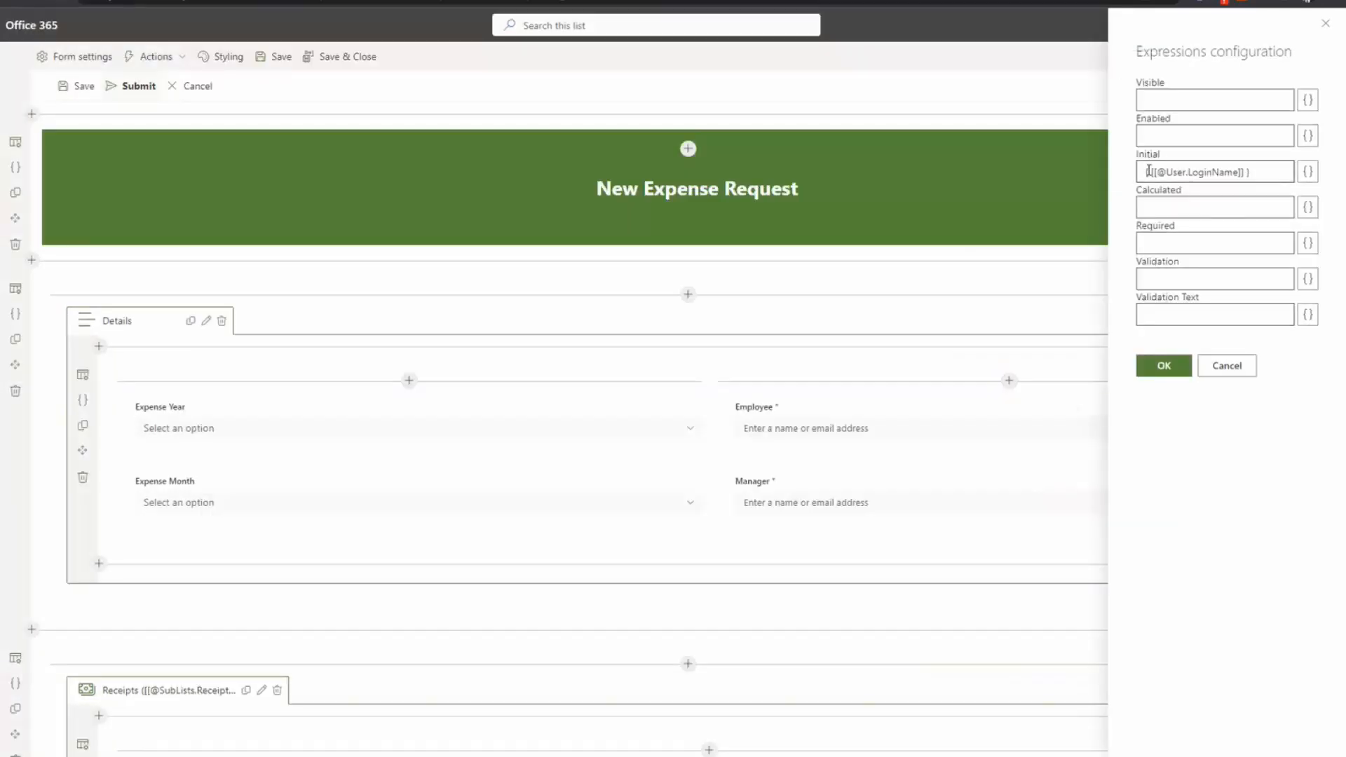
drag(1253, 172, 1140, 175)
click(1240, 175)
click(1267, 171)
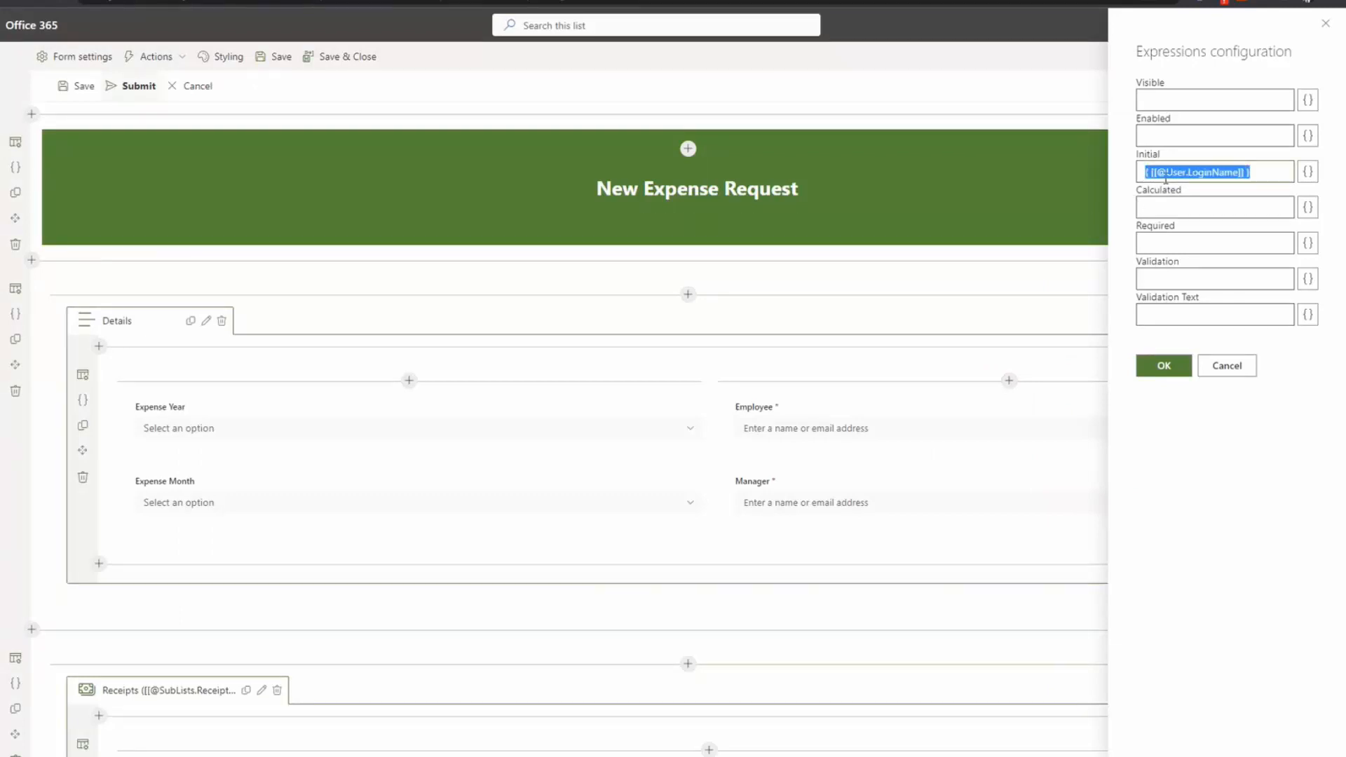
click(1179, 241)
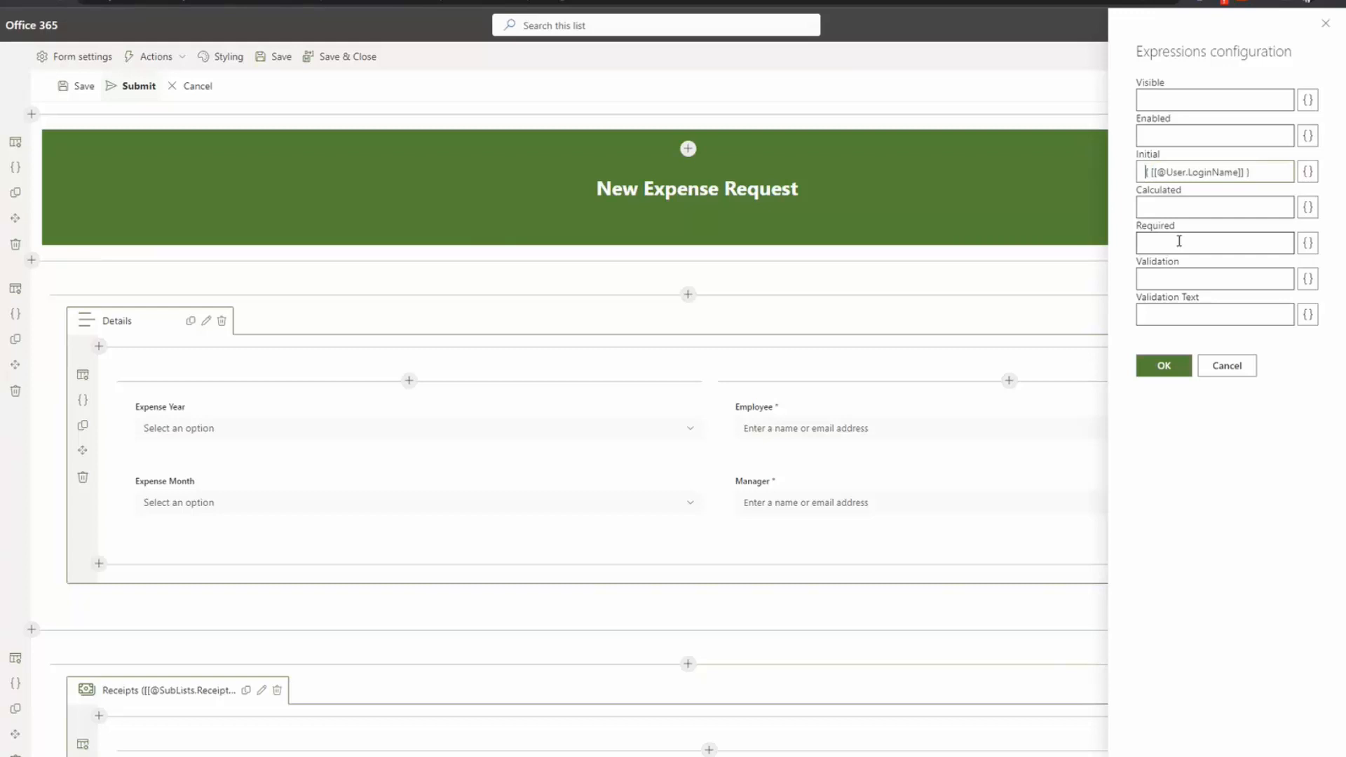
key(shift+Right)
key(shift+Right)
key(ctrl+Right)
click(1307, 173)
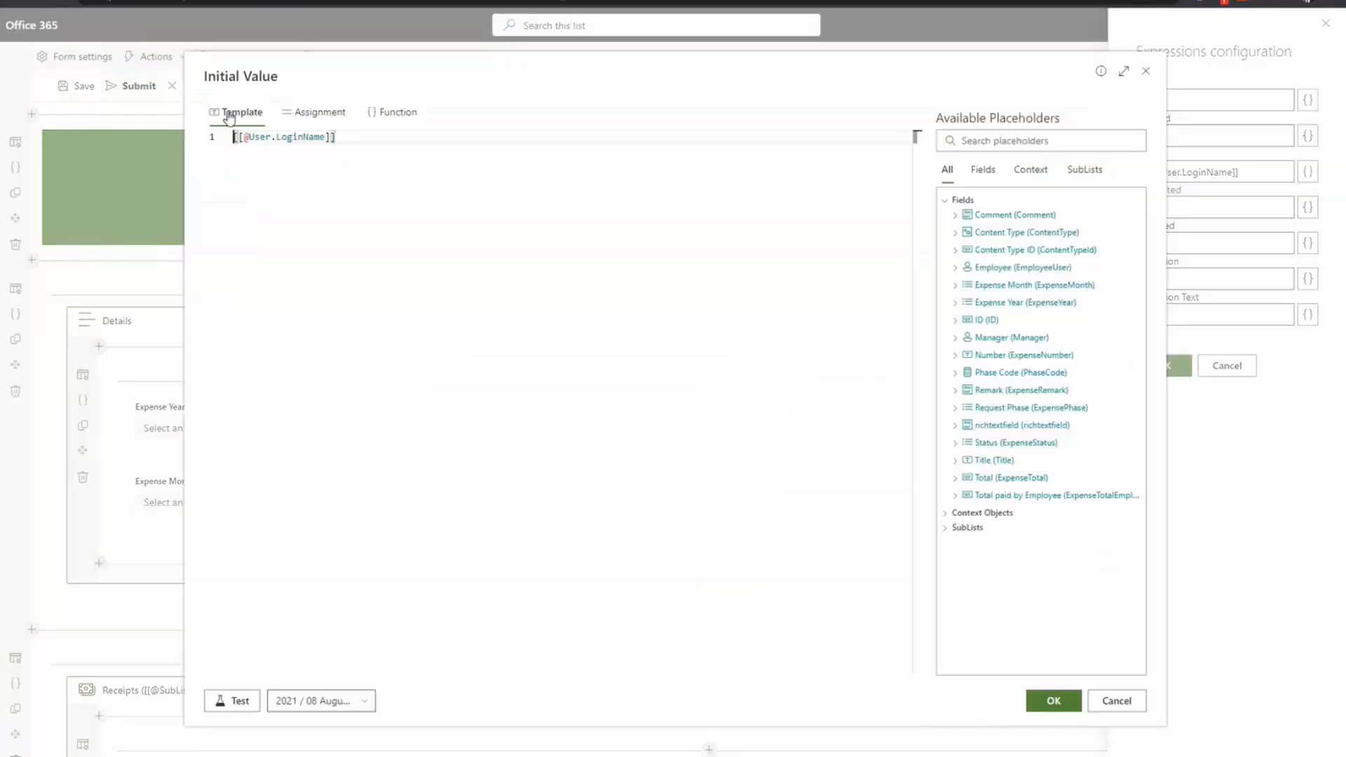
click(314, 114)
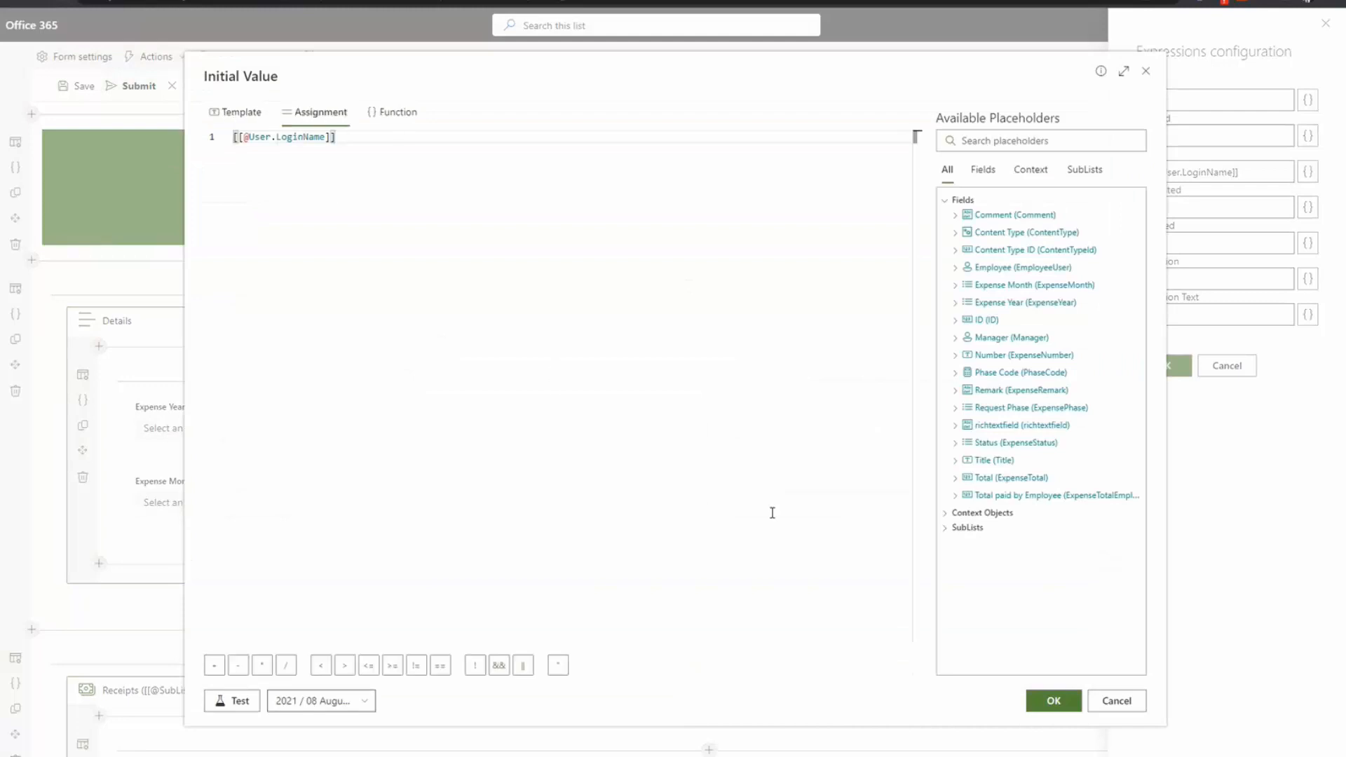
click(1054, 700)
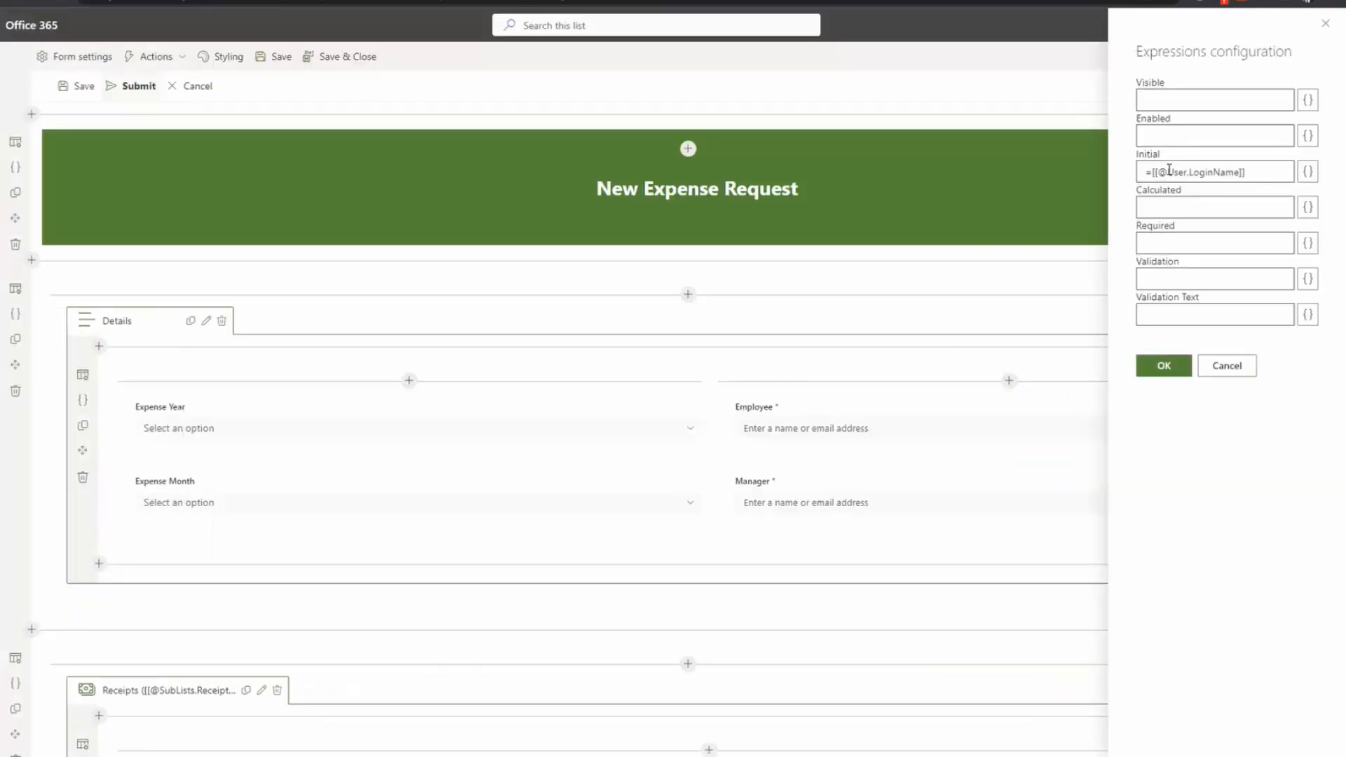
Step: Review the Manager field's Calculated initial-value script that looks up the employee's profile Manager
mouse_move(746, 431)
click(1227, 365)
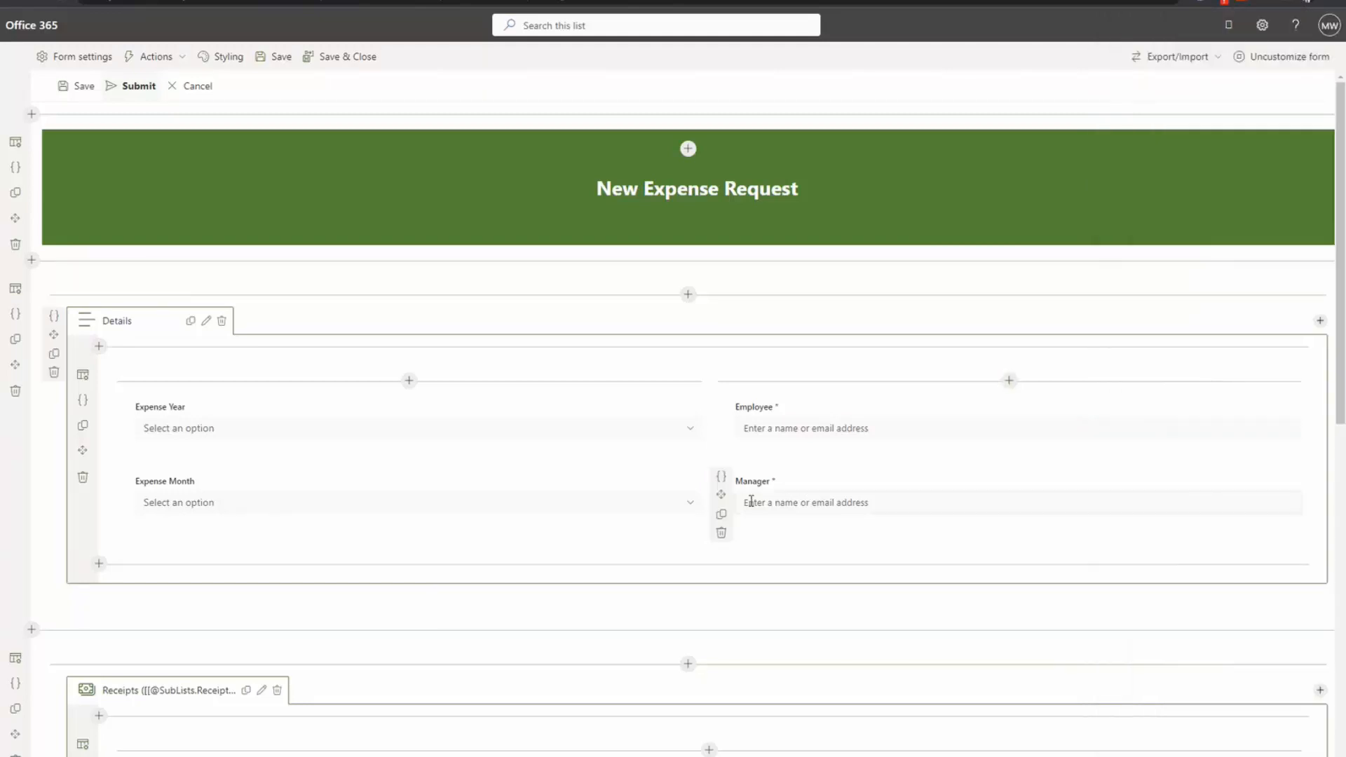
click(721, 478)
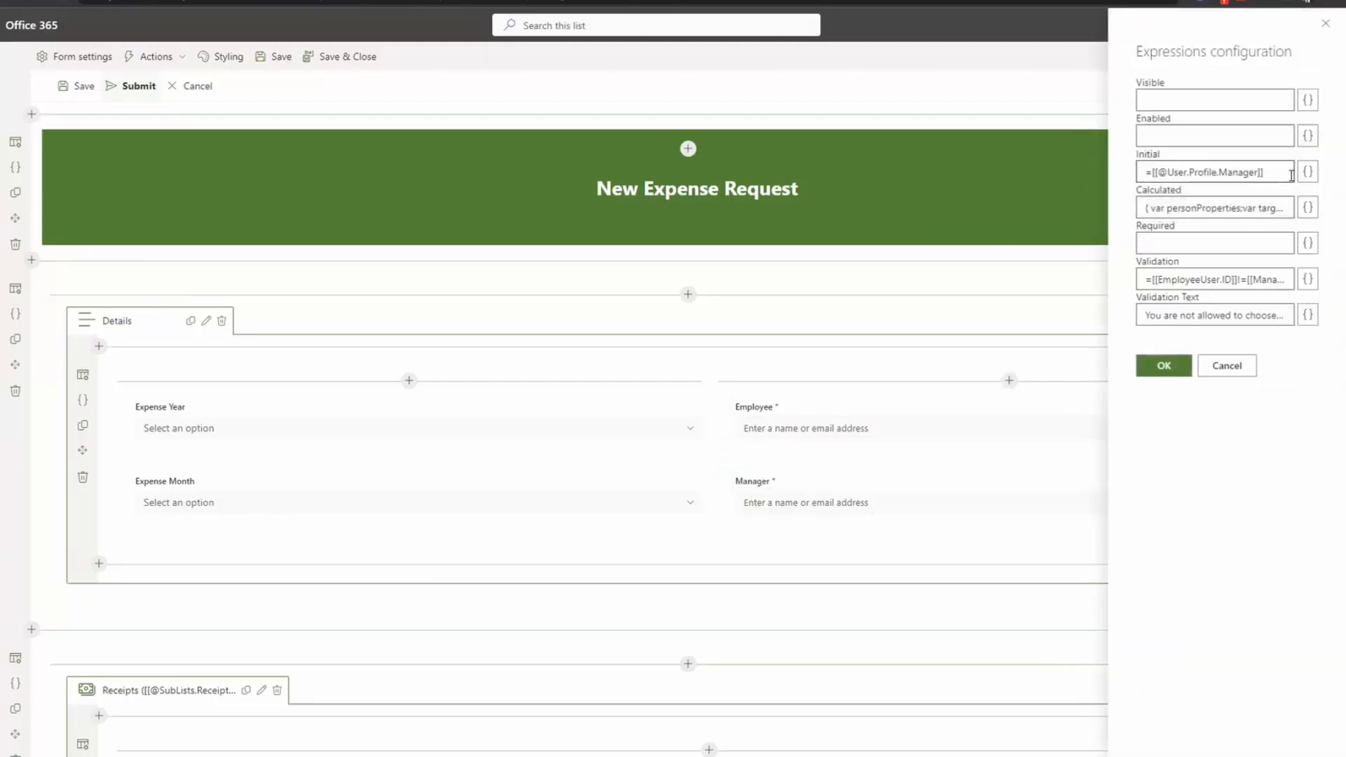
triple_click(1255, 171)
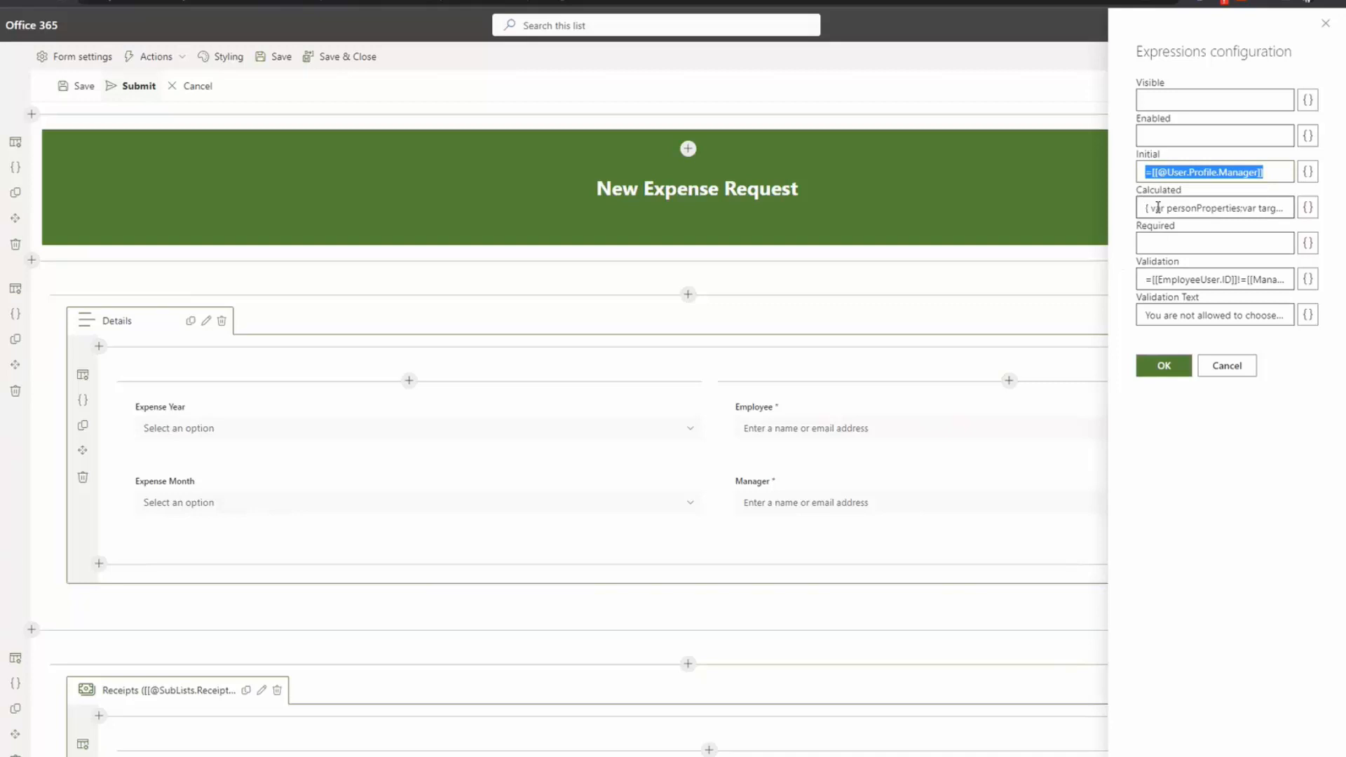
click(1308, 207)
scroll(459, 533, down, 3)
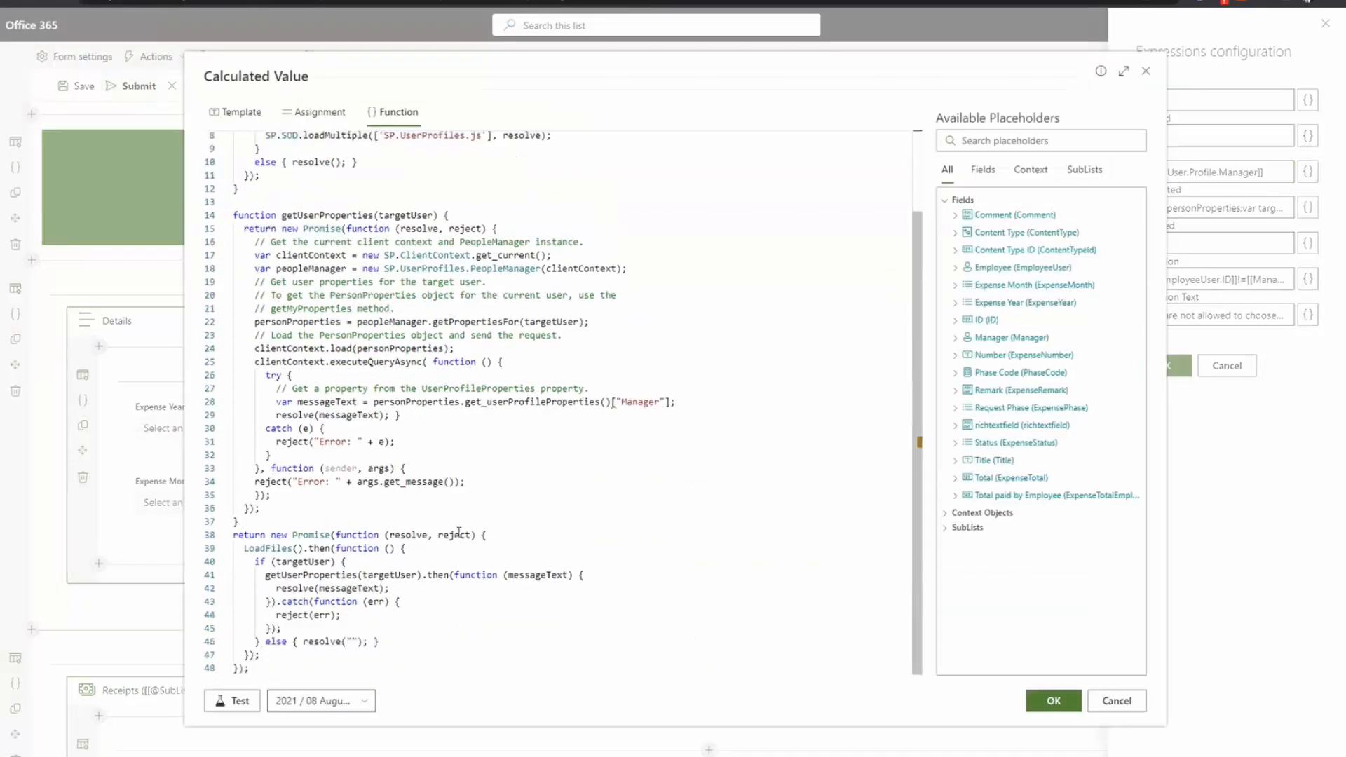
scroll(459, 533, up, 3)
drag(271, 151, 394, 630)
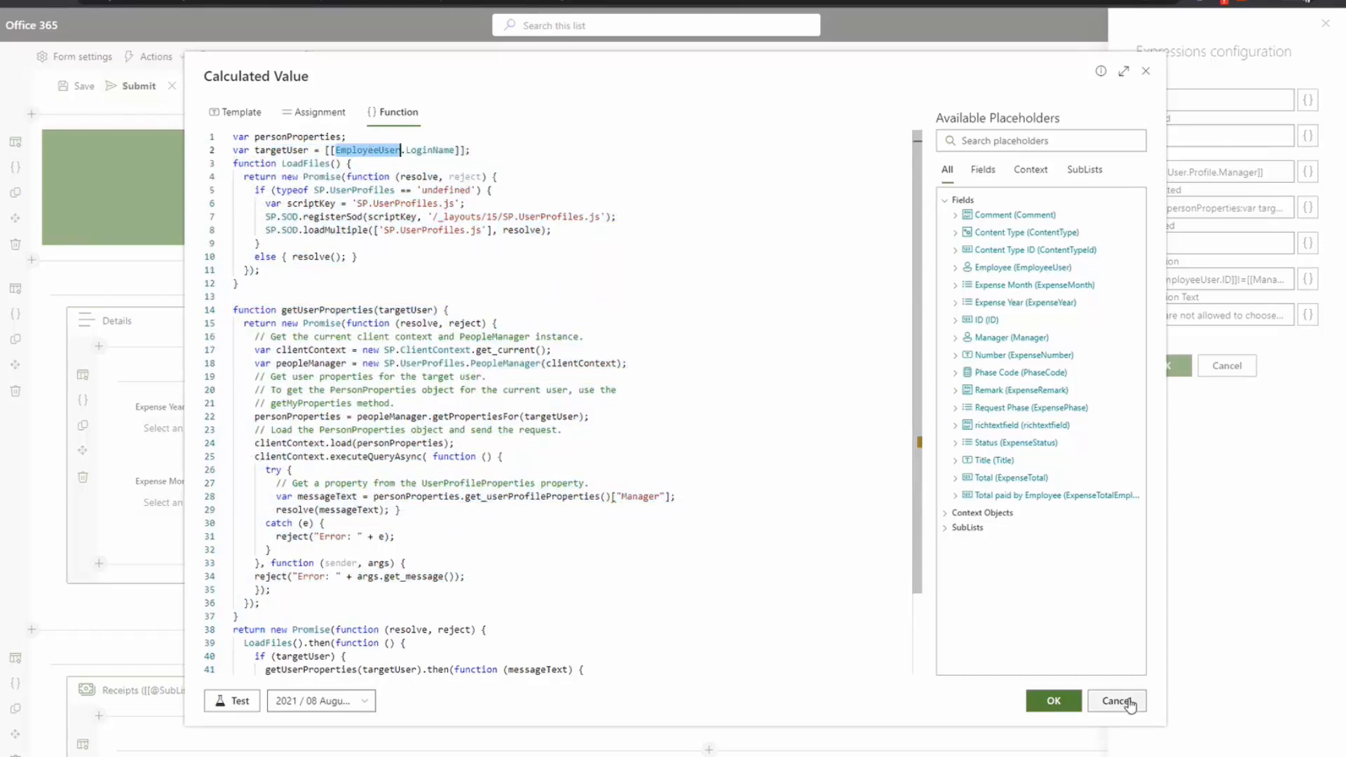
click(1117, 700)
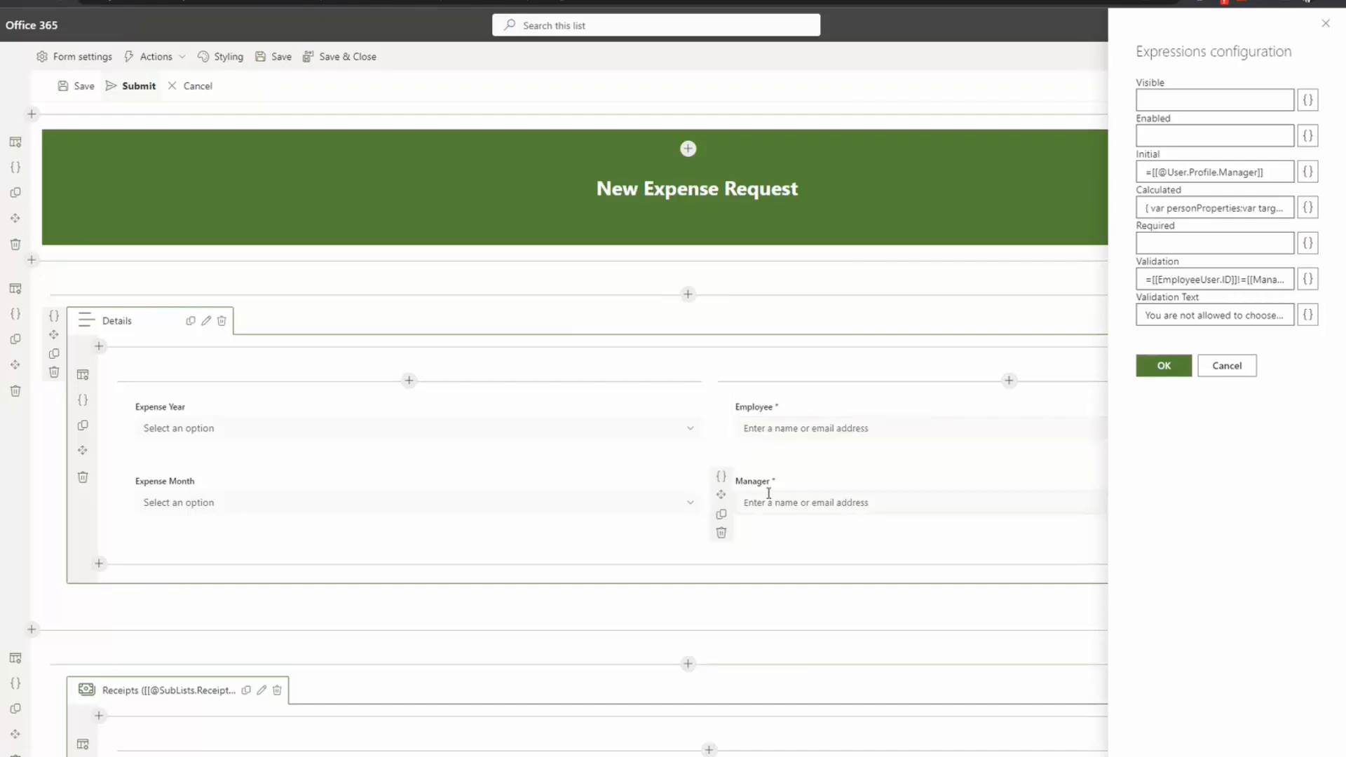
Step: Review the Manager validation condition comparing the EmployeeUser and Manager placeholders
drag(1146, 208, 1255, 235)
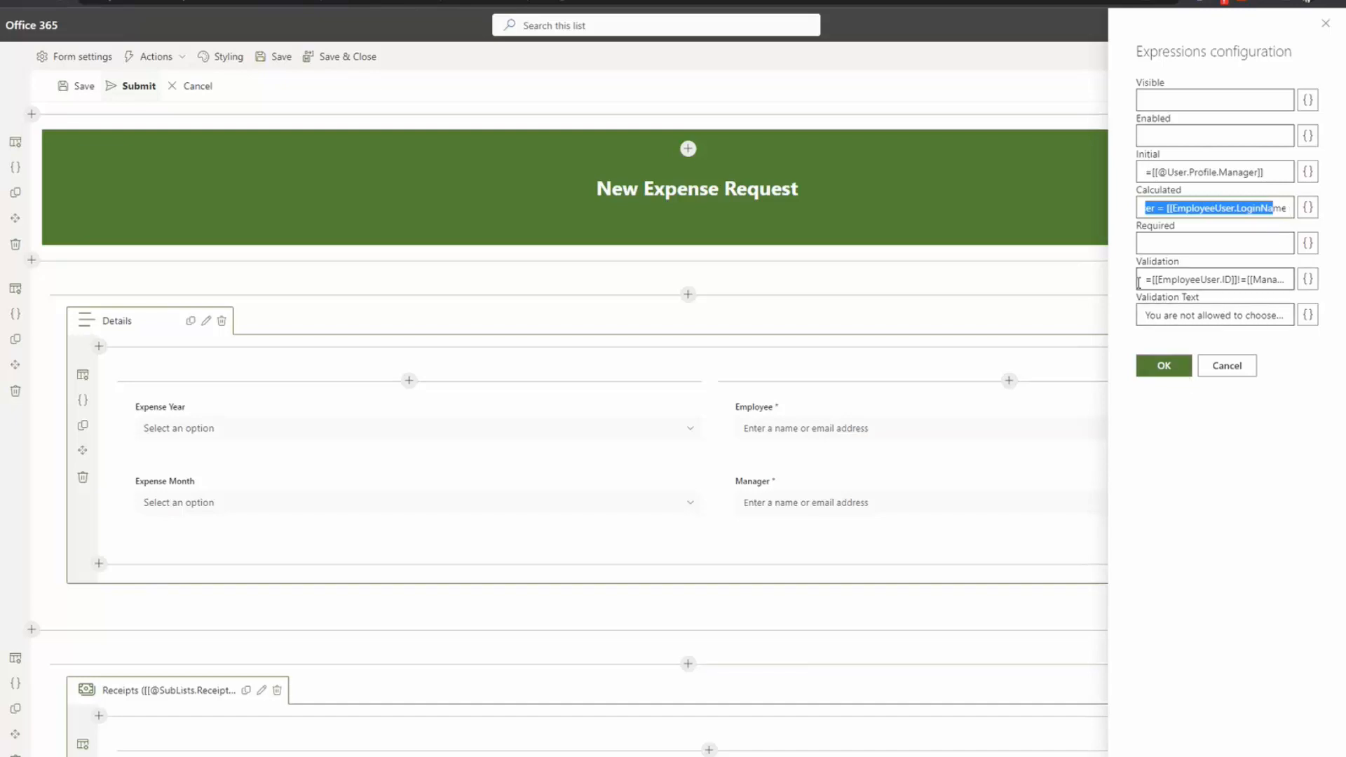
click(1309, 280)
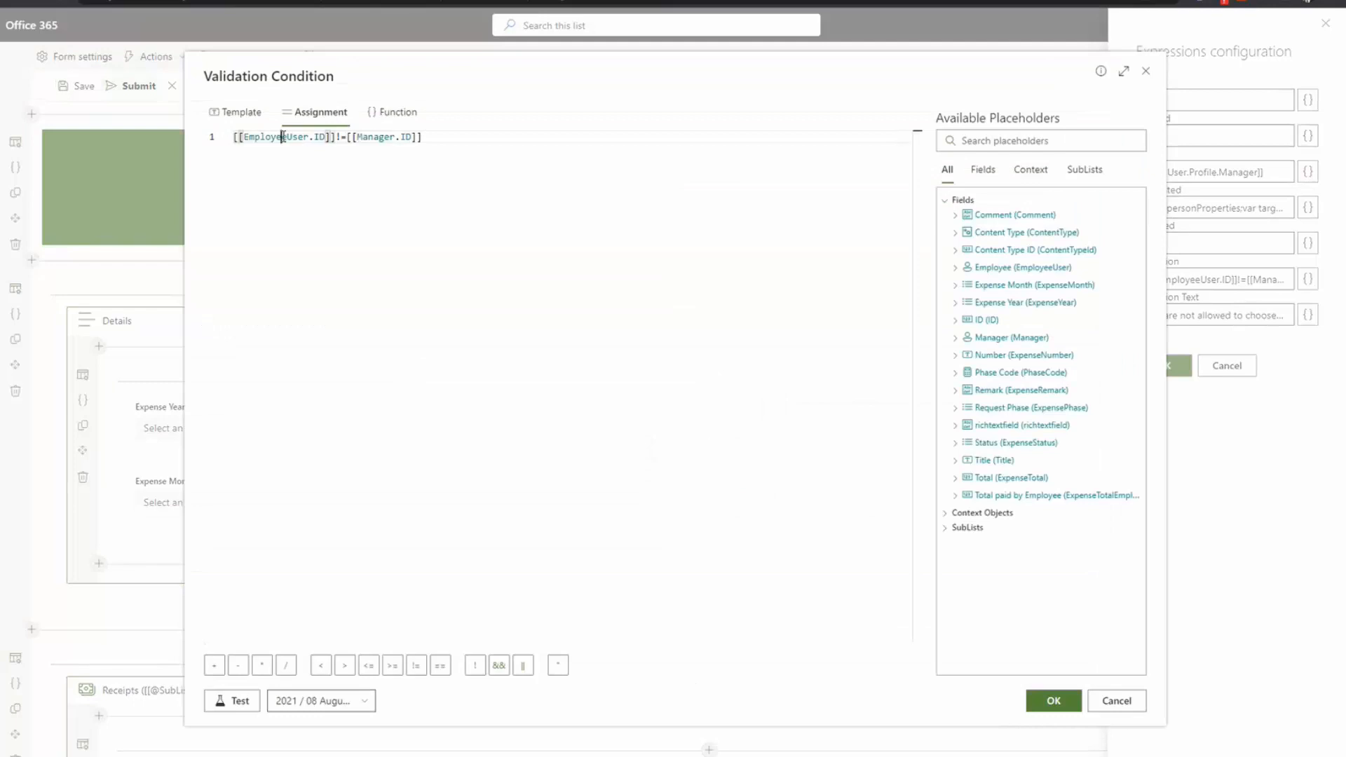
double_click(283, 137)
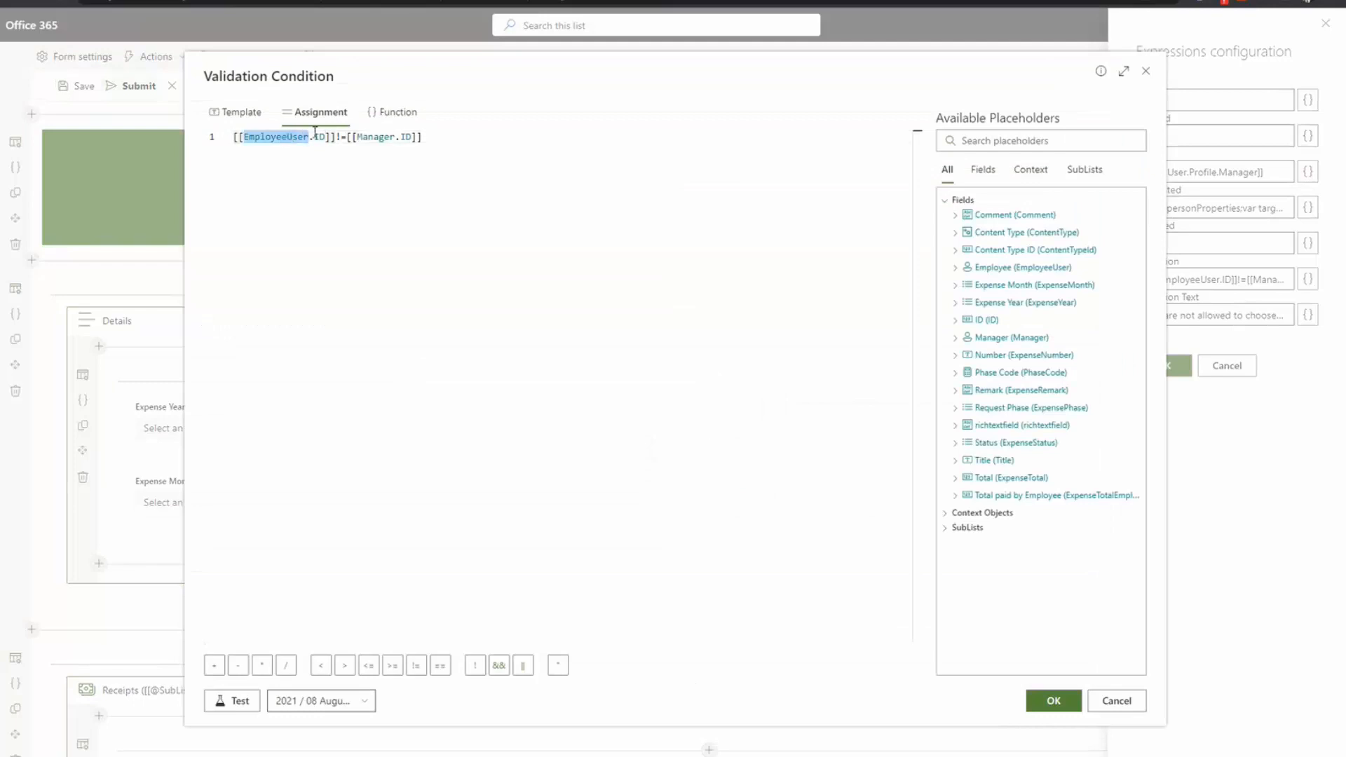
click(321, 138)
double_click(377, 137)
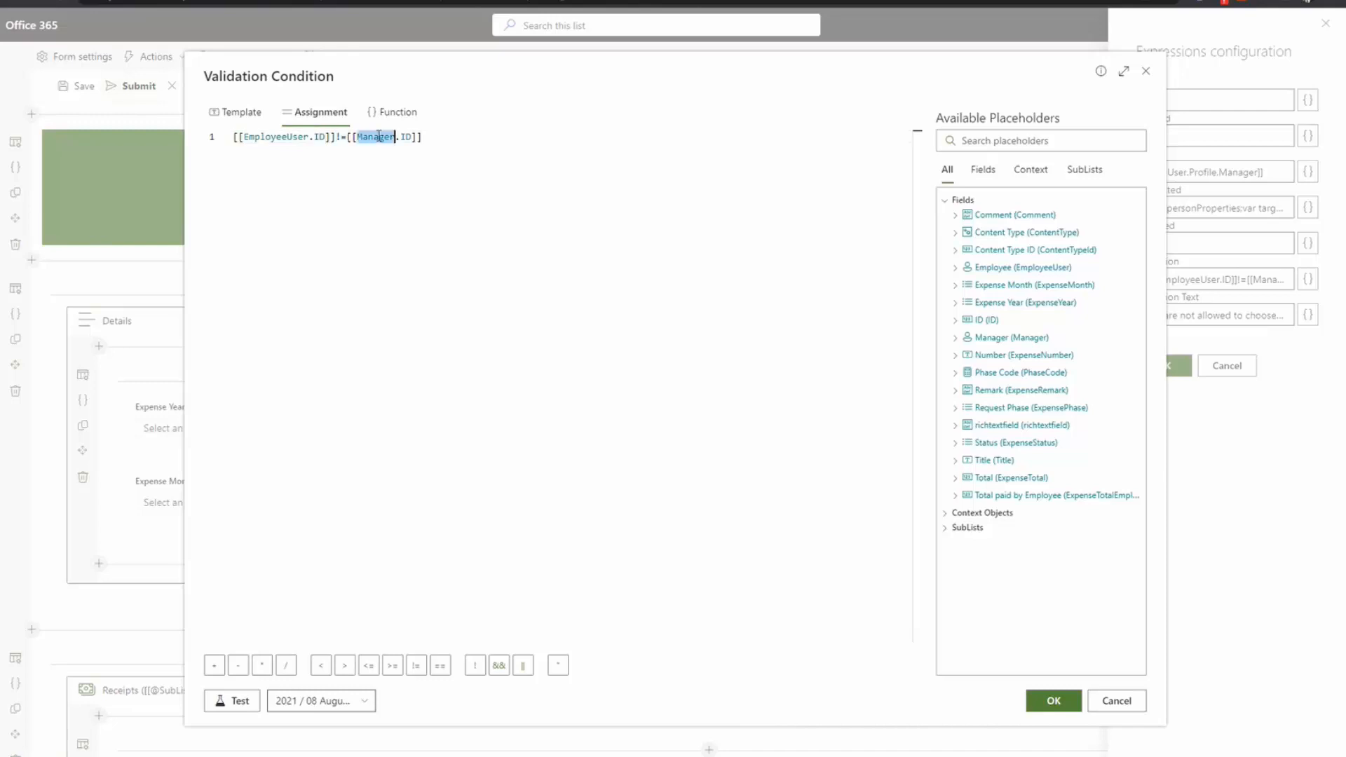
click(429, 139)
click(1118, 702)
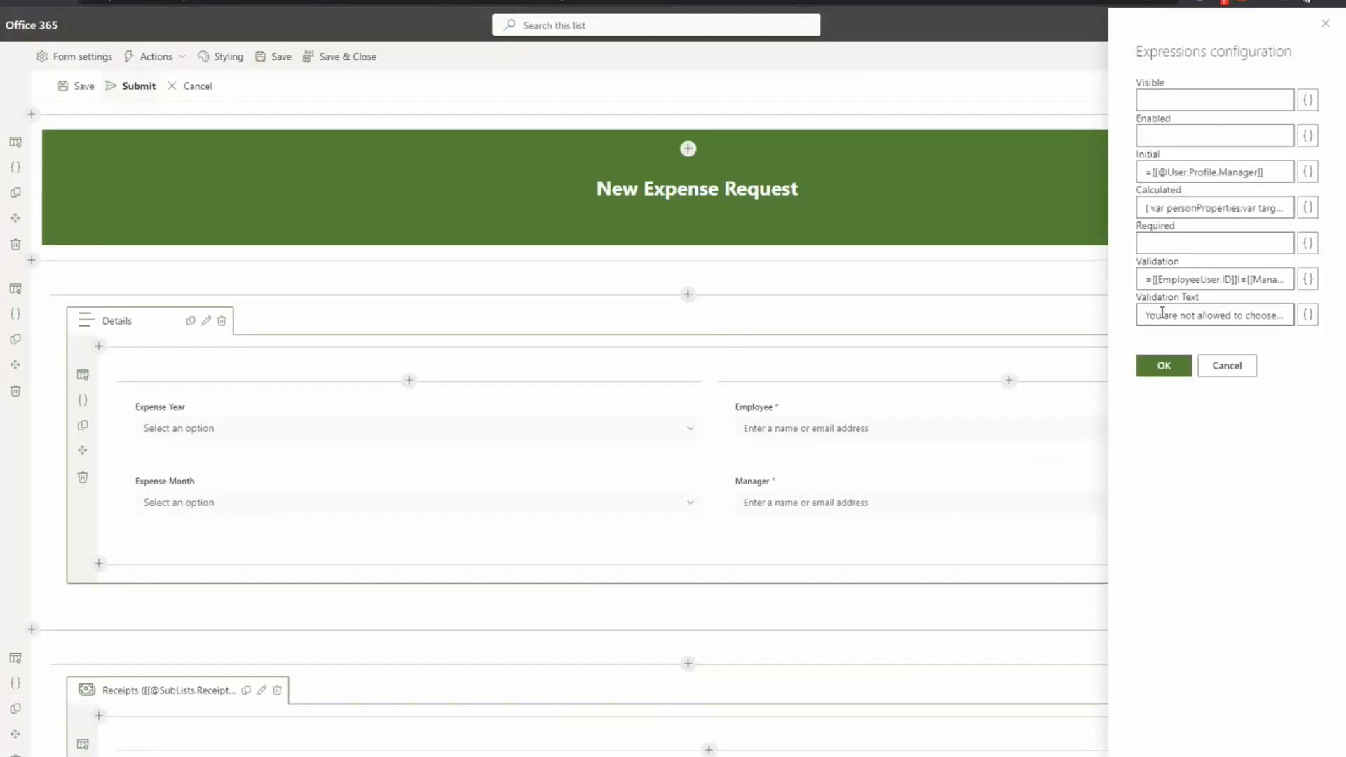
Step: Read the full validation message and close the Manager field's expression settings
drag(1153, 315, 1195, 315)
click(1197, 315)
click(1226, 369)
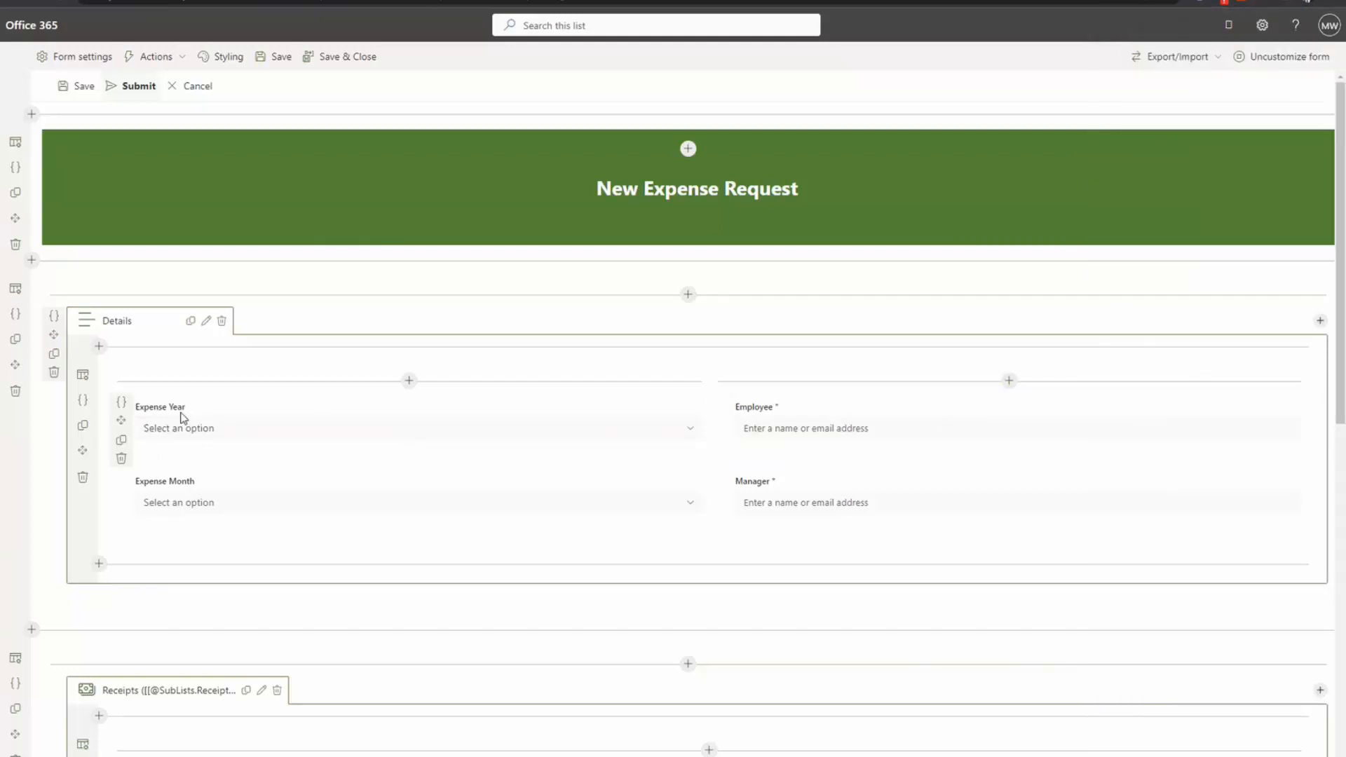
Step: Test Expense Year's initial value new Date().getFullYear().toString(), which returns 2023
click(123, 403)
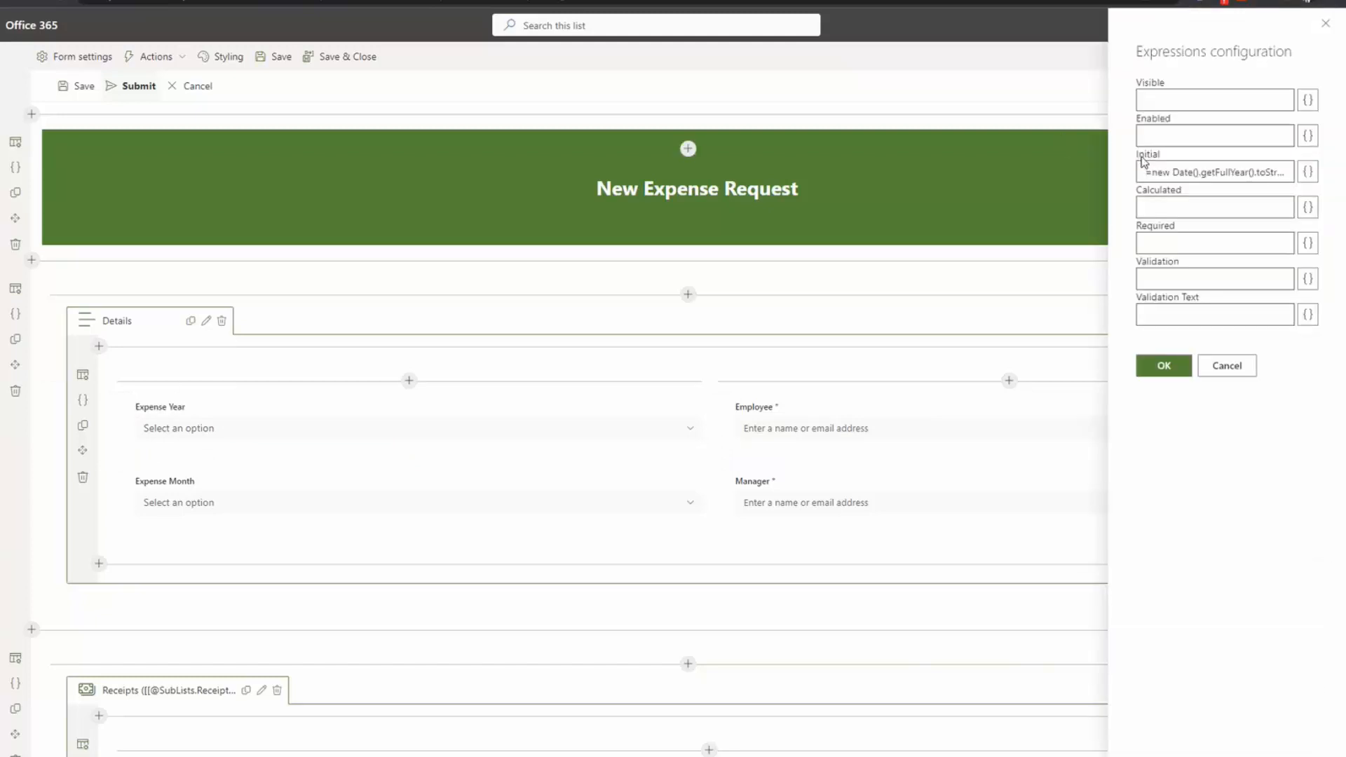
click(1308, 172)
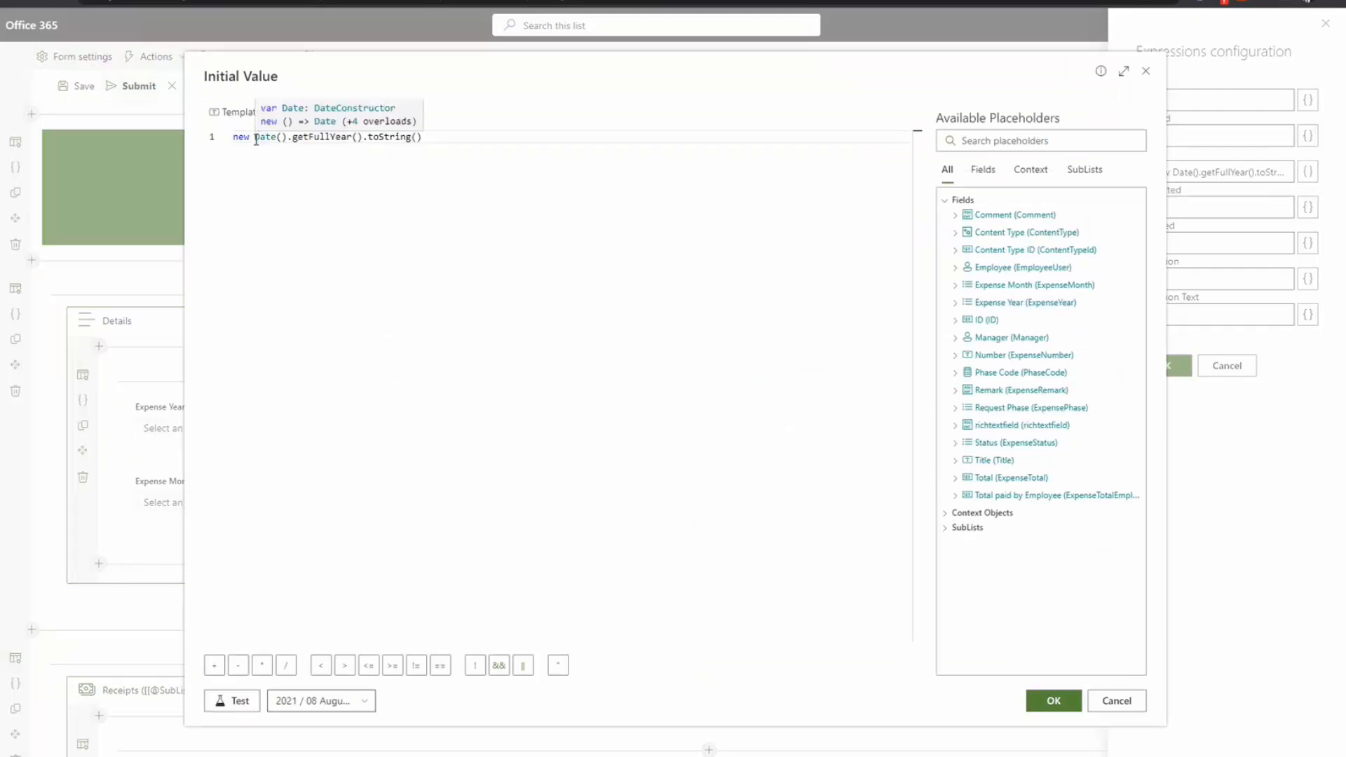
double_click(323, 137)
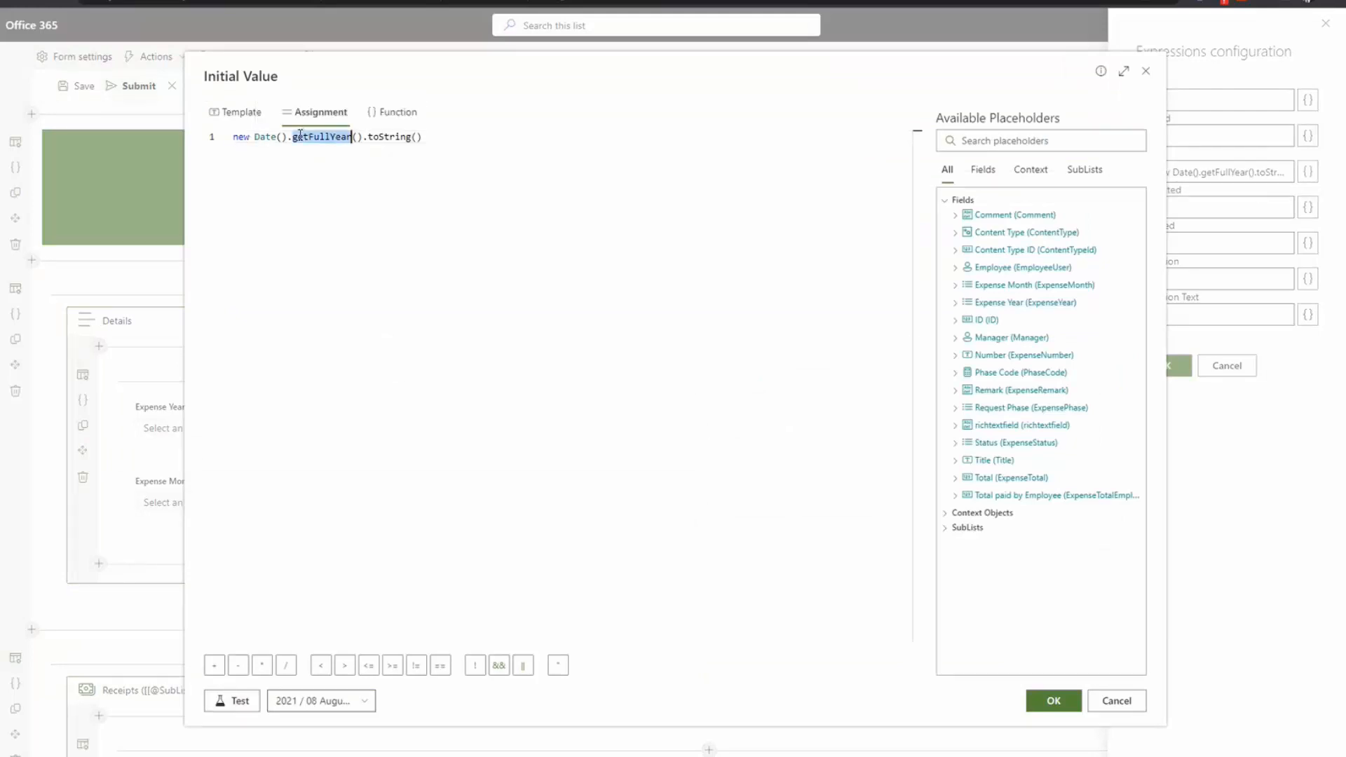
double_click(387, 137)
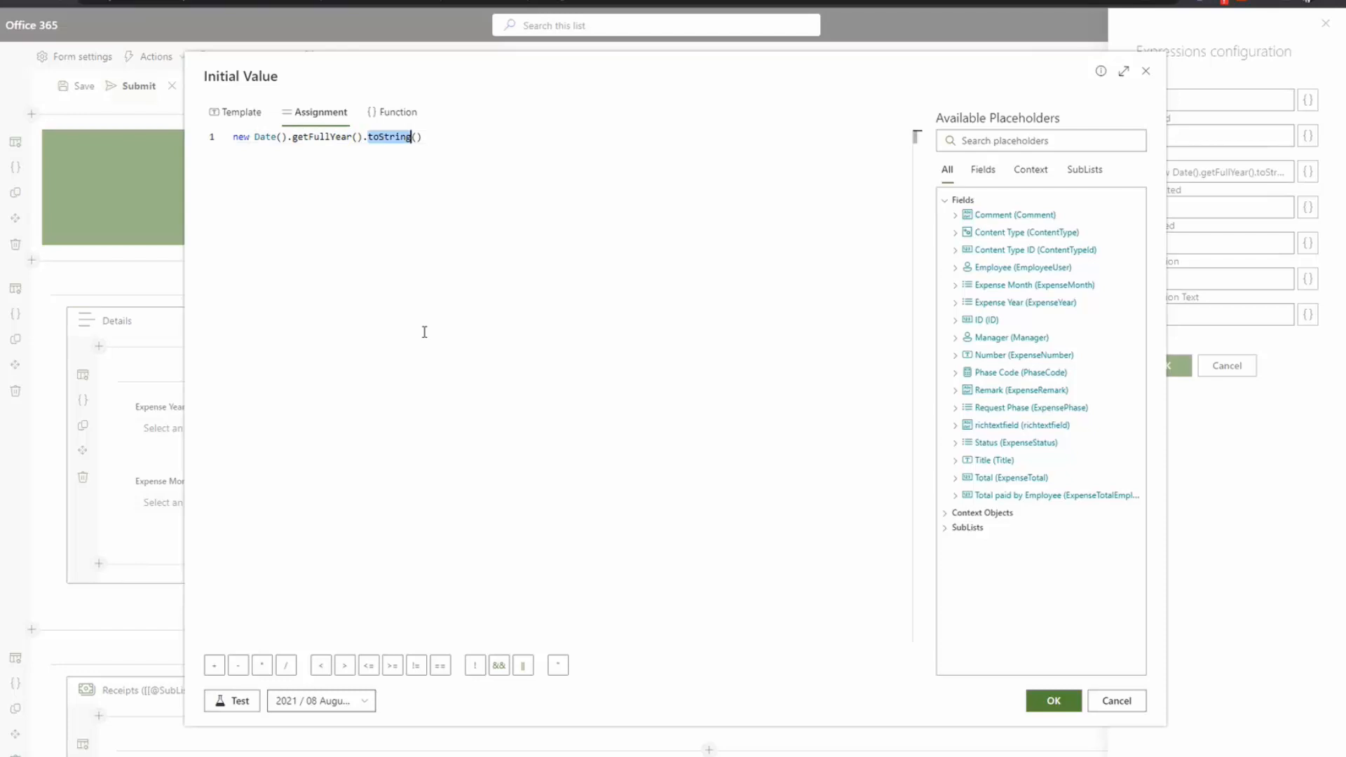
click(237, 704)
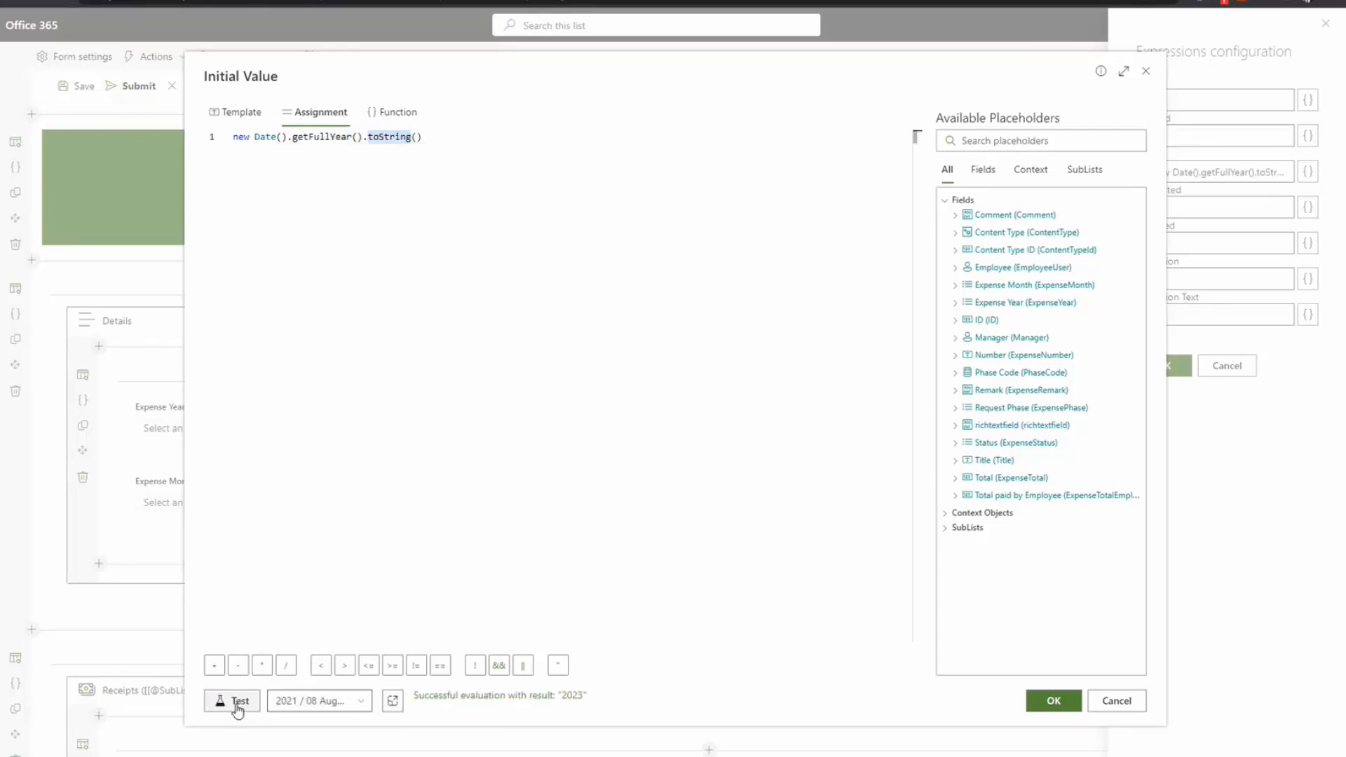
double_click(565, 697)
Step: Close the Expense Year editors, check Expense Month's expressions, and scroll down to Receipts
click(1111, 703)
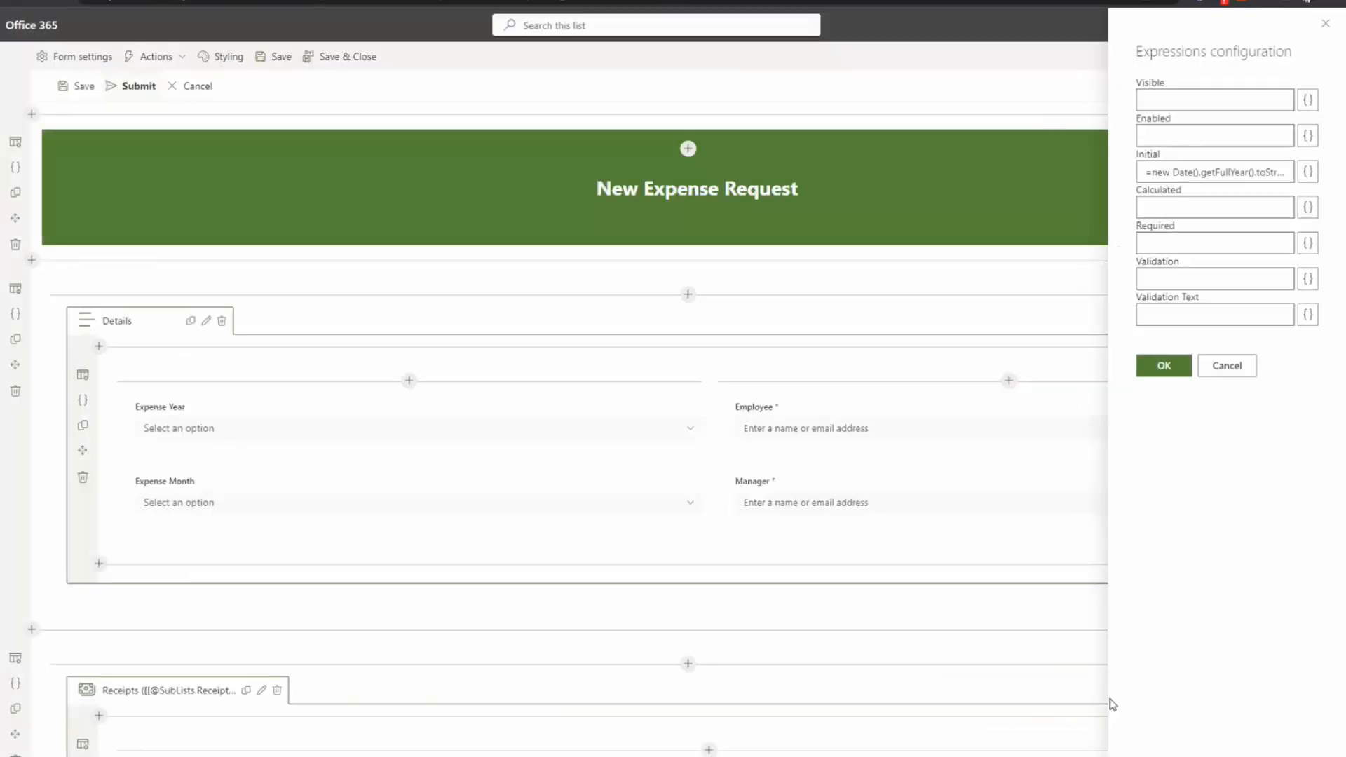
click(1229, 366)
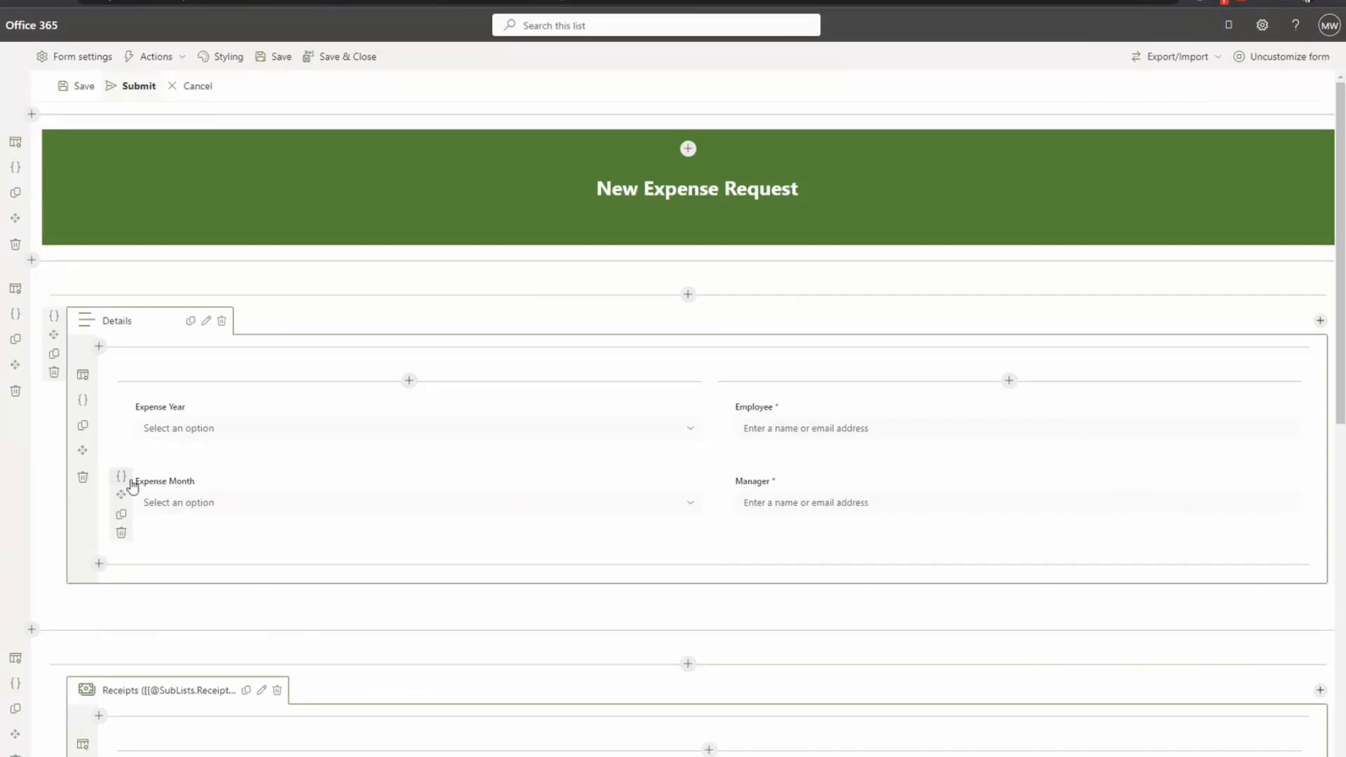
click(124, 478)
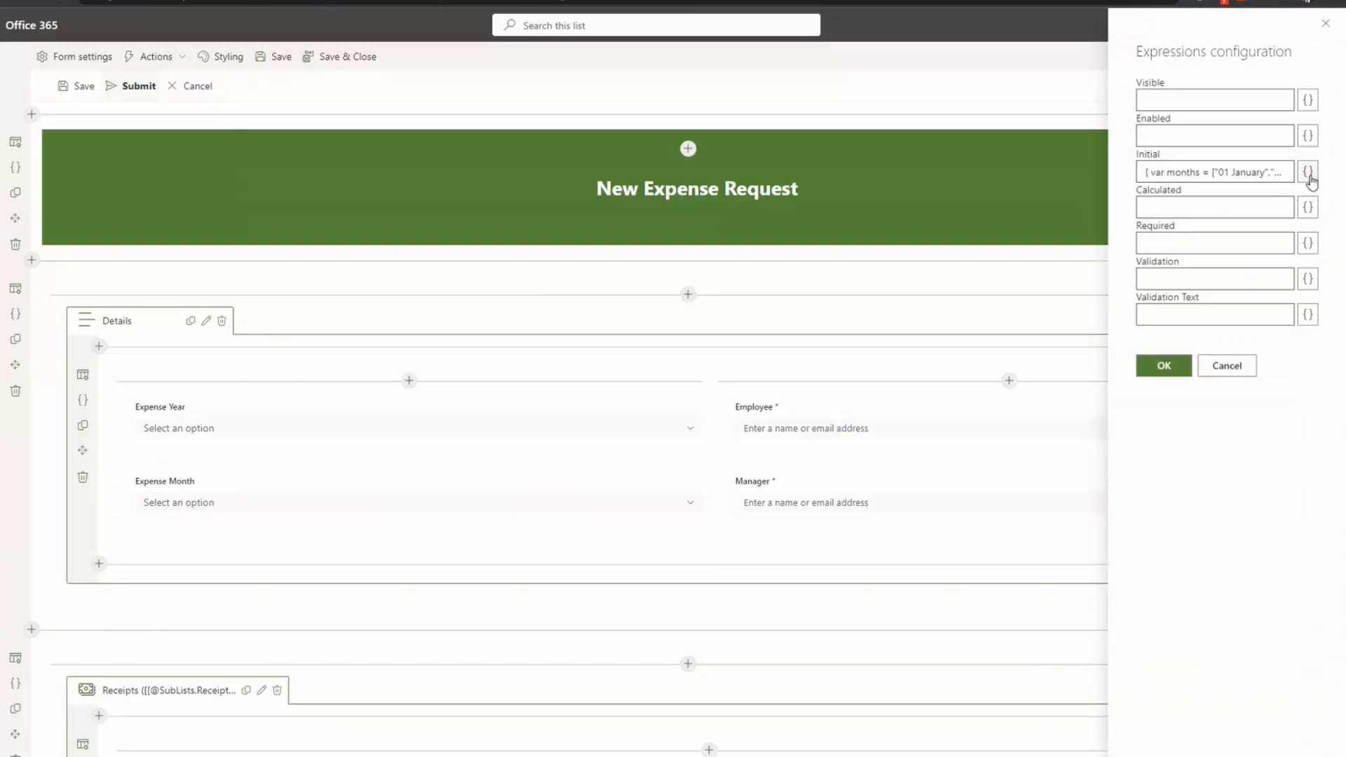
click(1227, 372)
scroll(395, 535, down, 2)
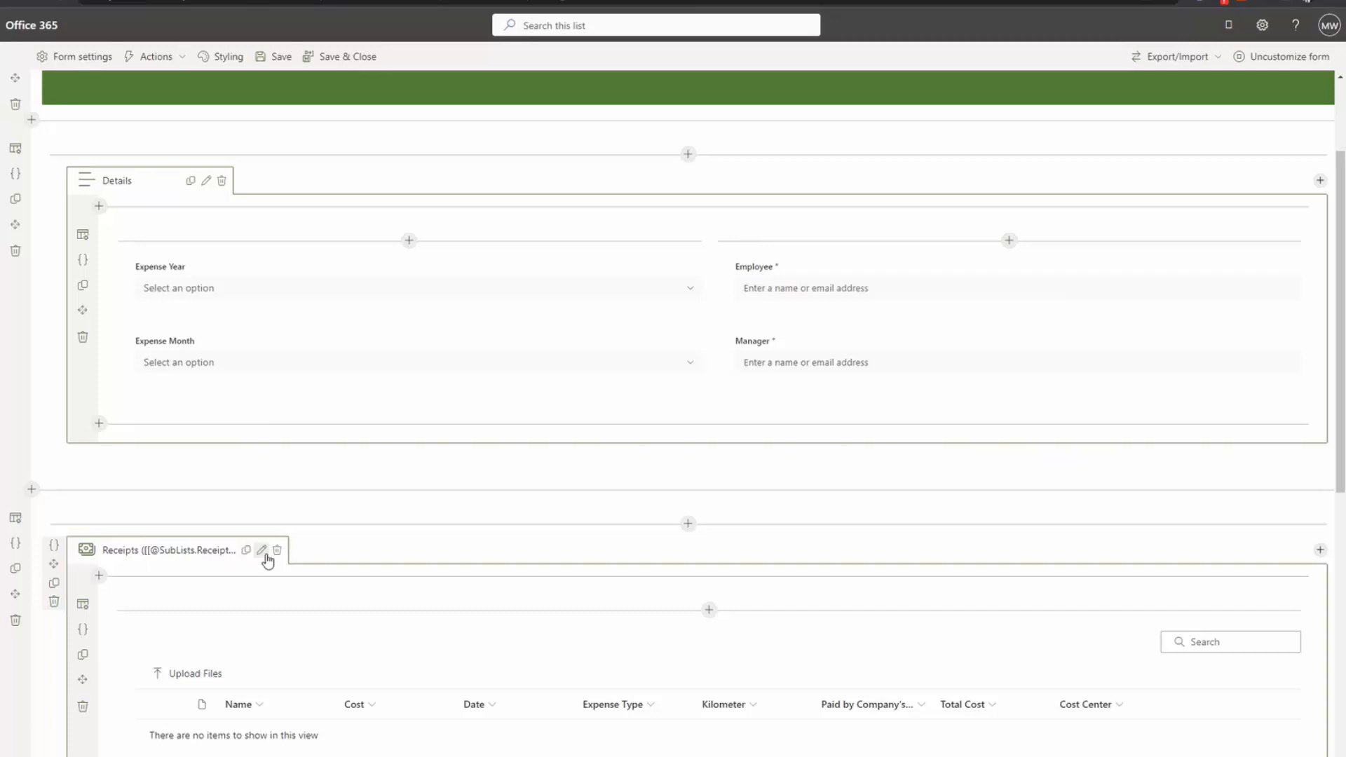
double_click(187, 552)
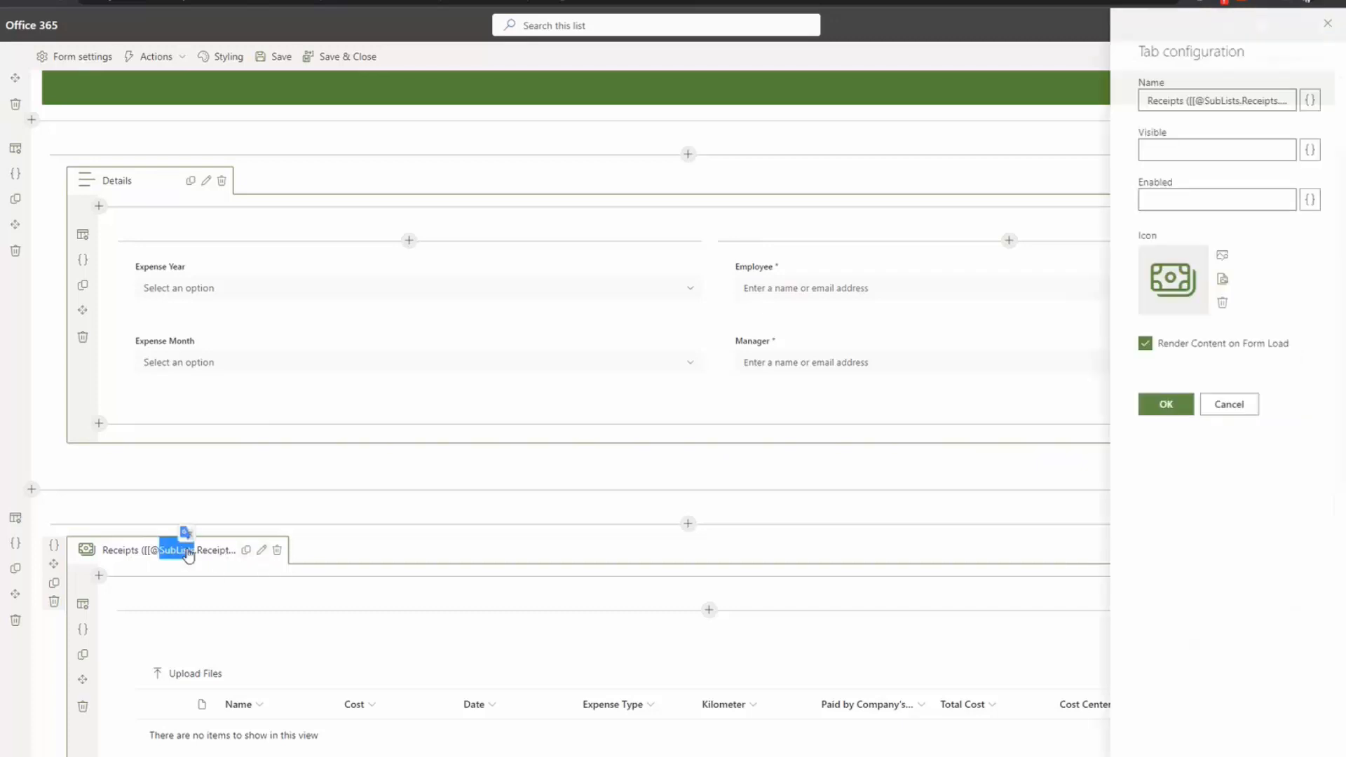
click(1190, 99)
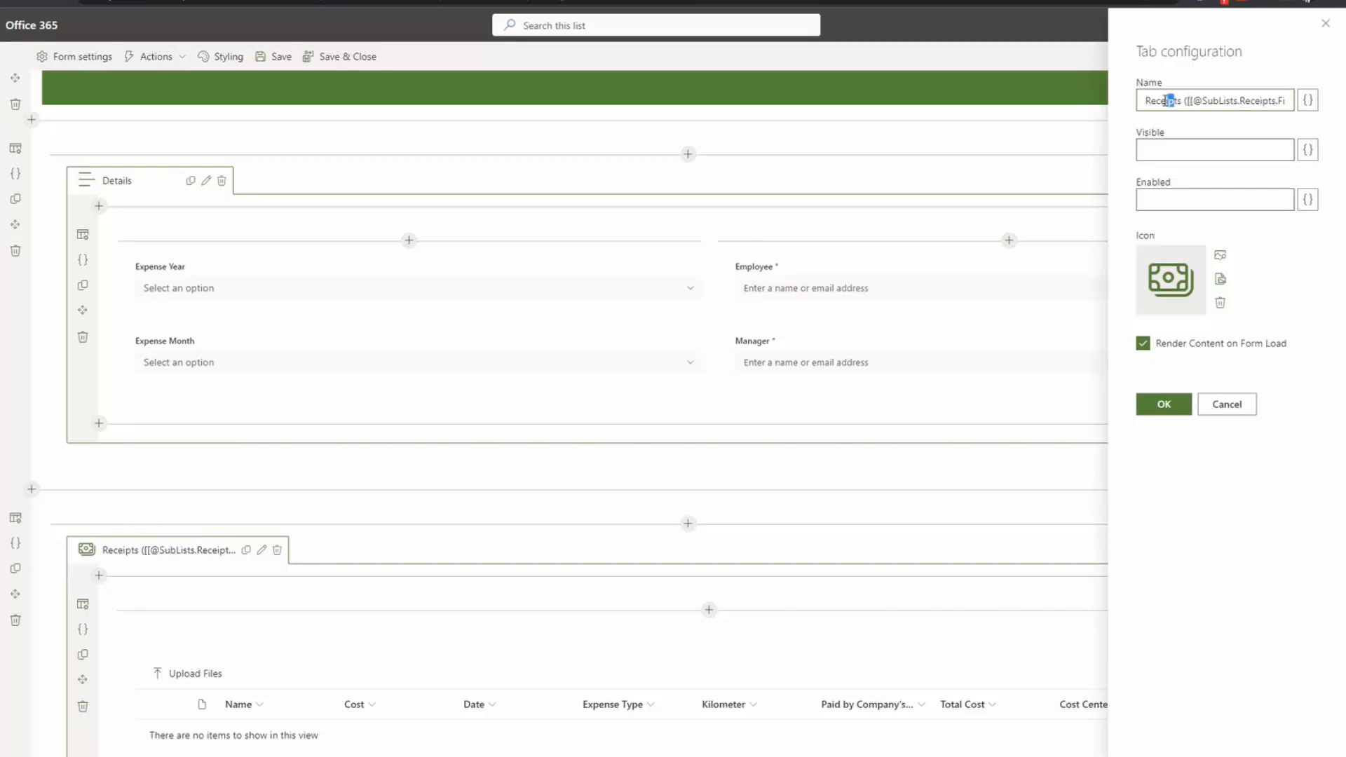
drag(1176, 101, 1113, 107)
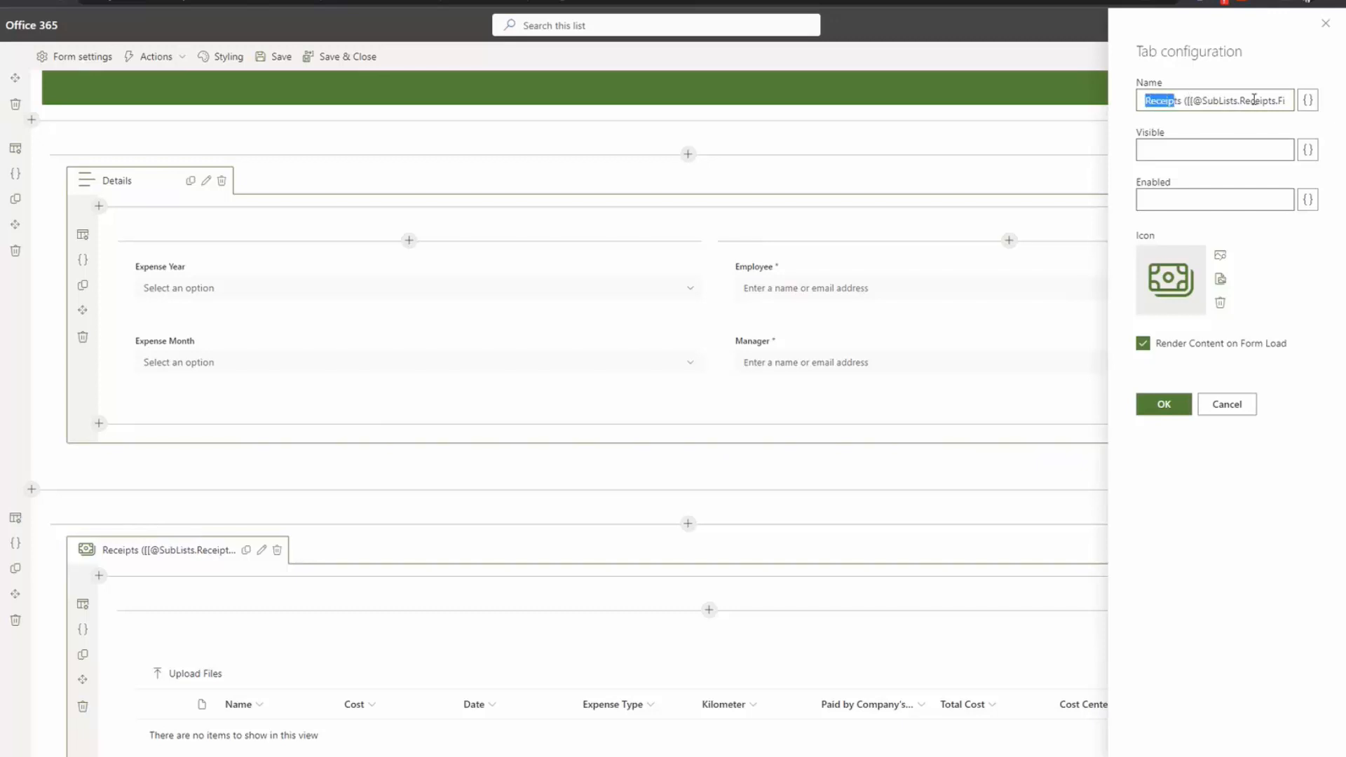
click(1307, 101)
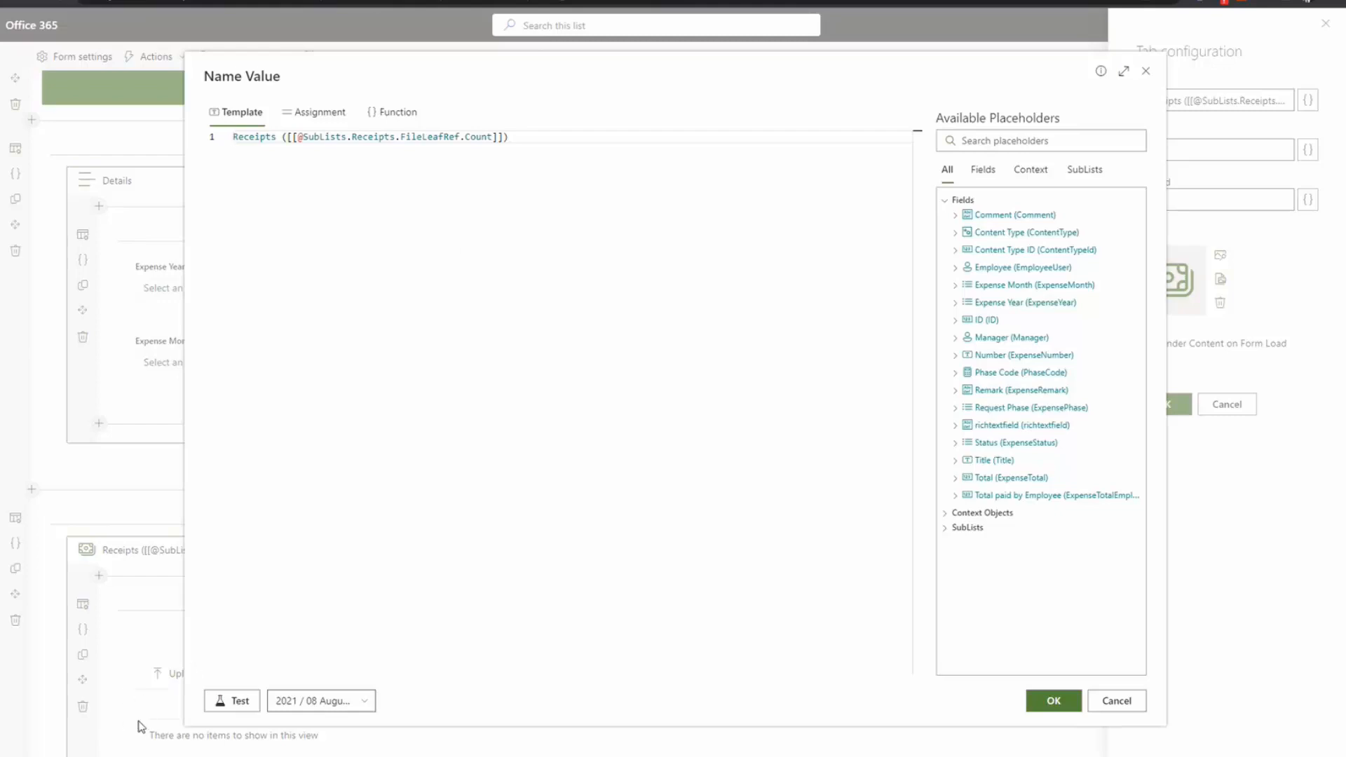
Step: Expand the SubLists > Receipts placeholders to show the Name field's aggregate options
click(946, 528)
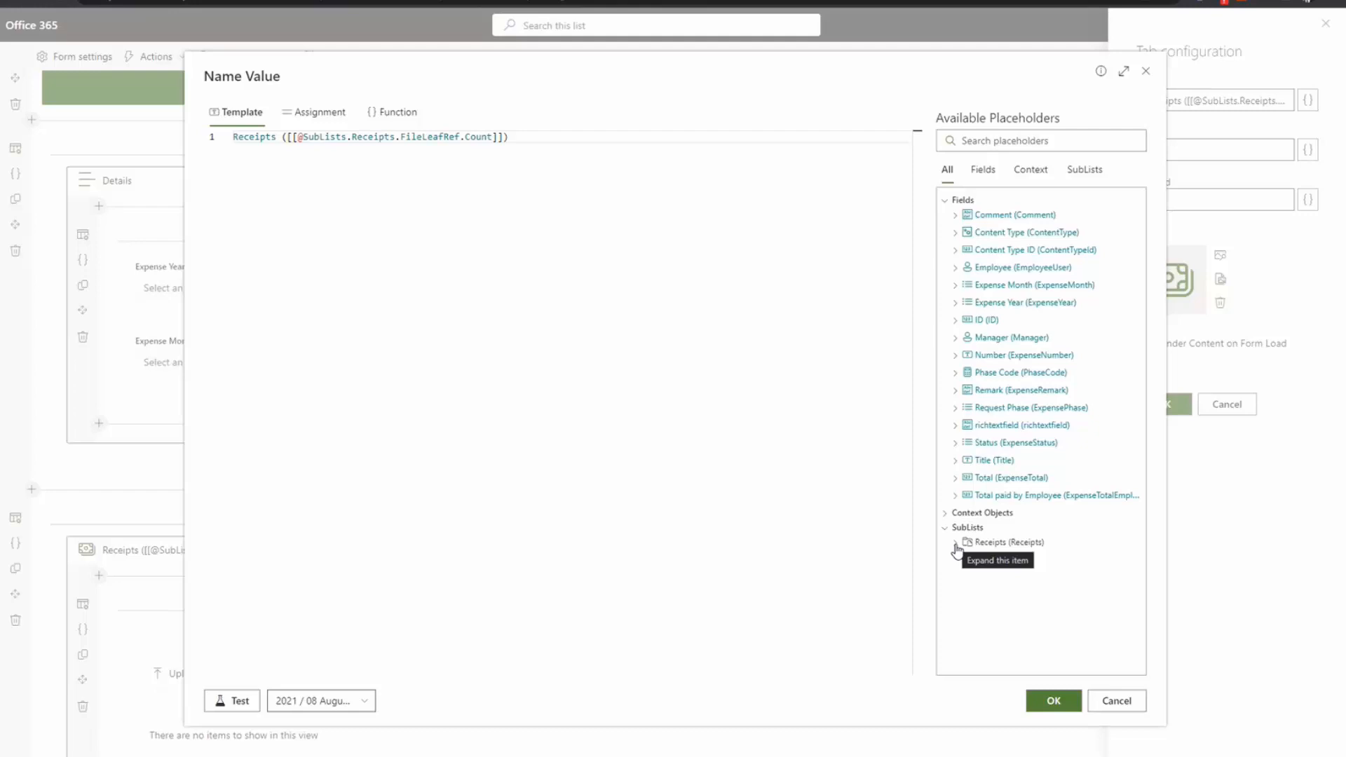
click(956, 546)
scroll(1010, 567, down, 1)
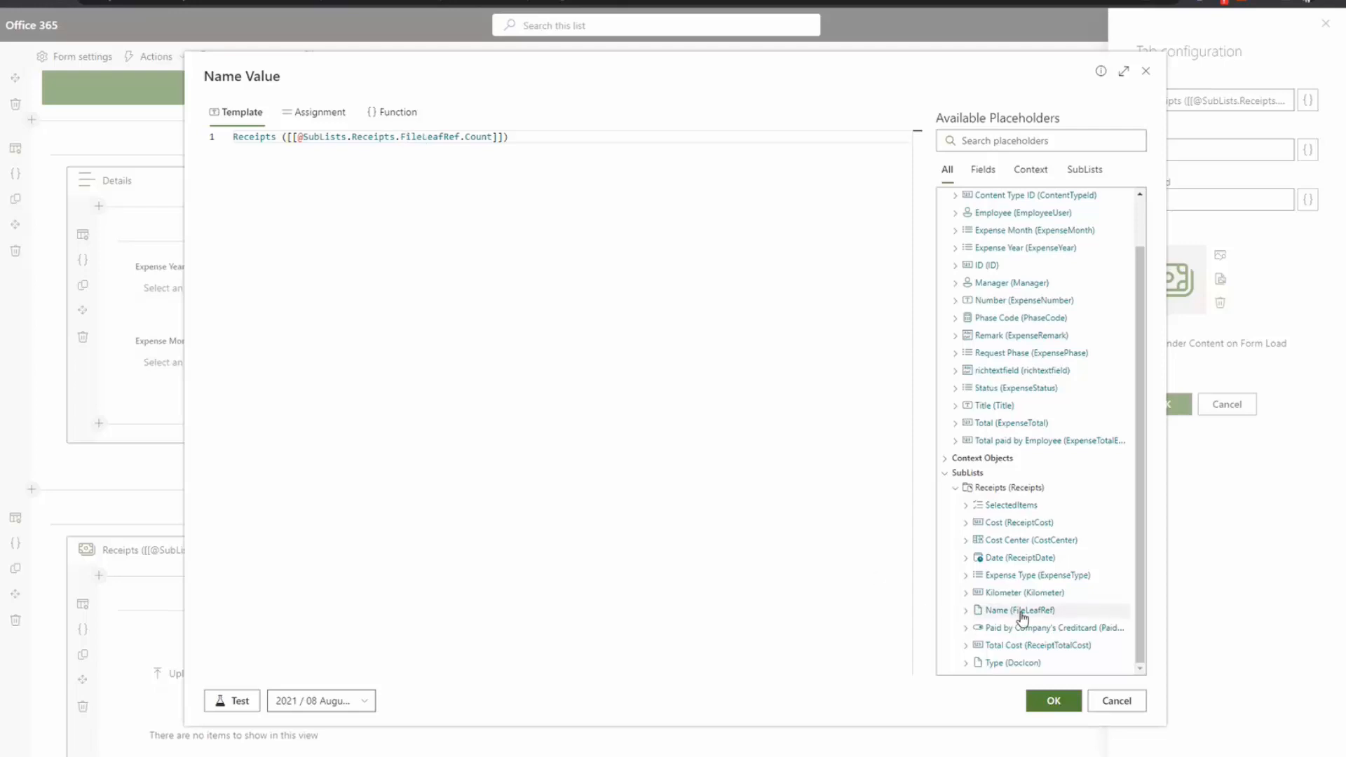
click(966, 610)
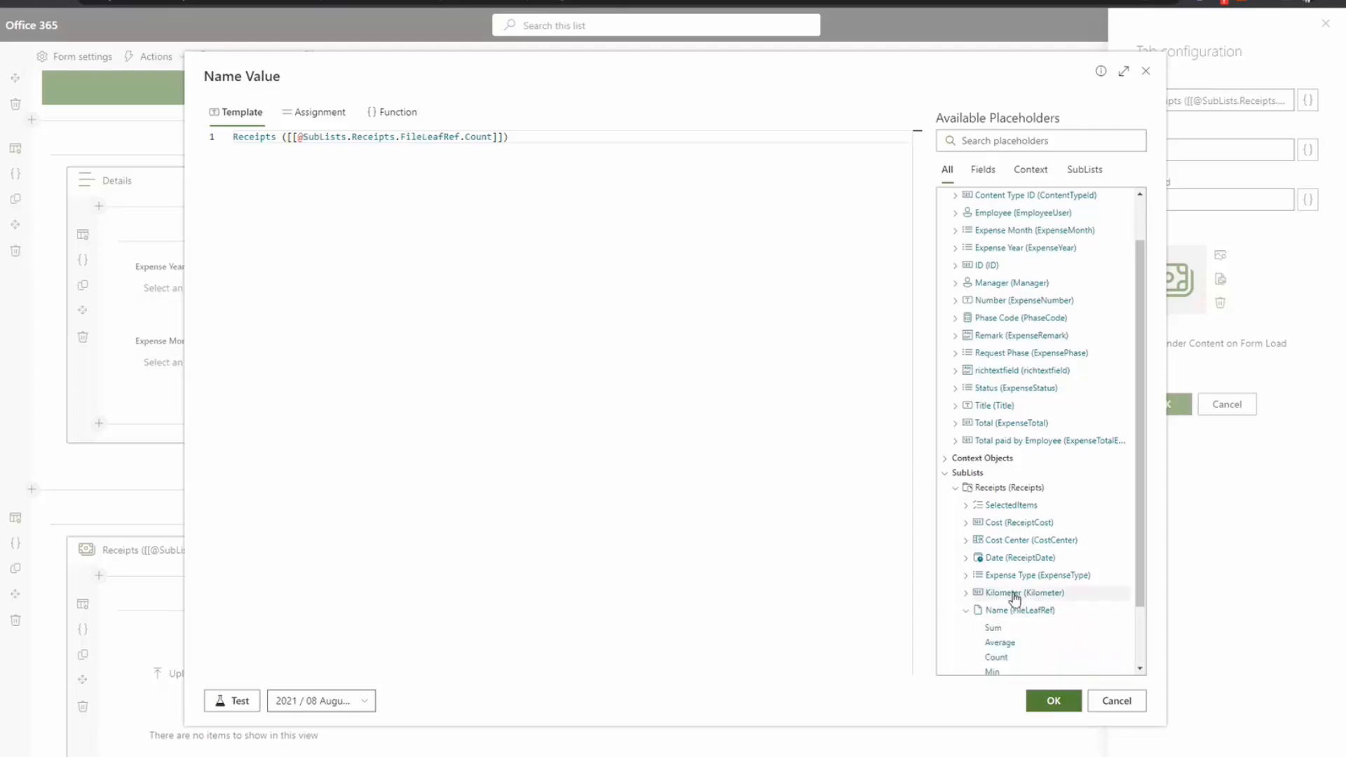
scroll(1014, 596, down, 1)
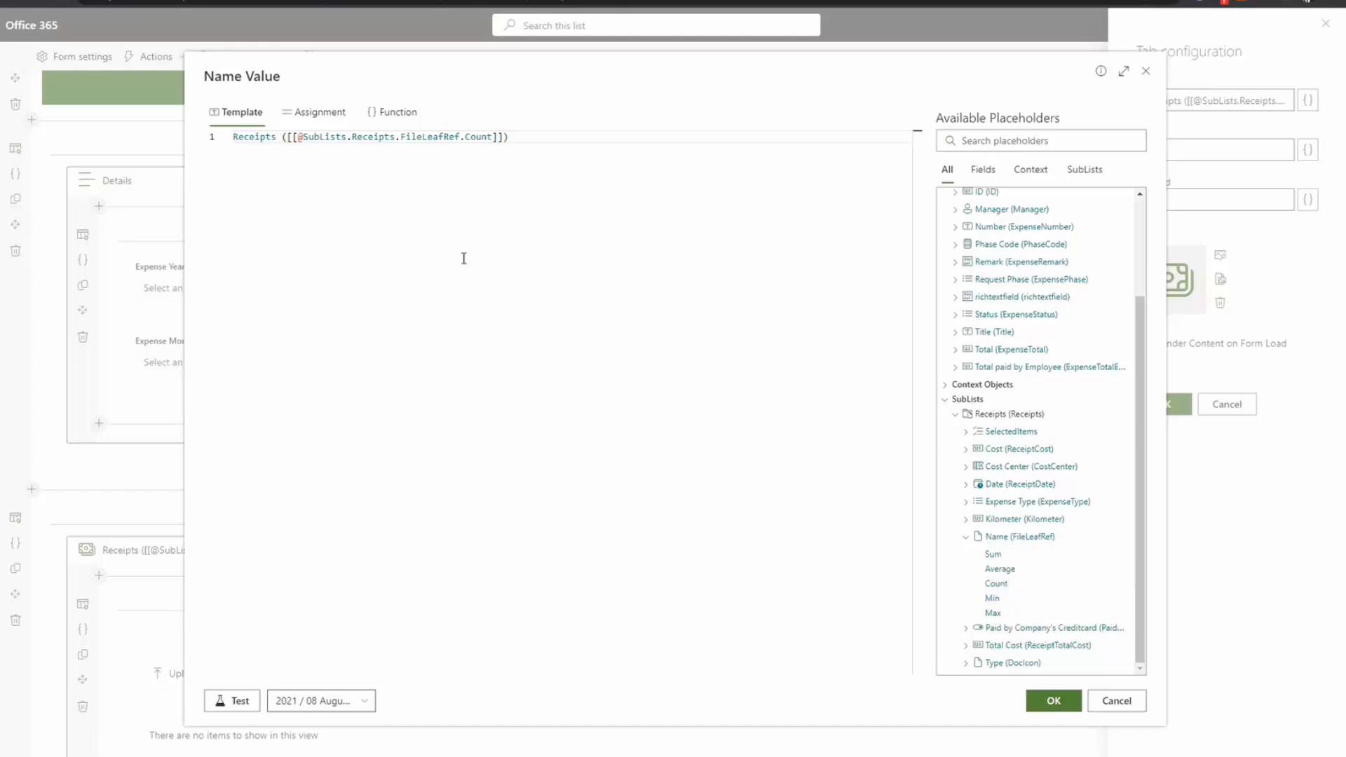
Step: Swap the receipt count placeholder for the Name Count placeholder, then close the name editor
drag(494, 137, 290, 137)
key(BackSpace)
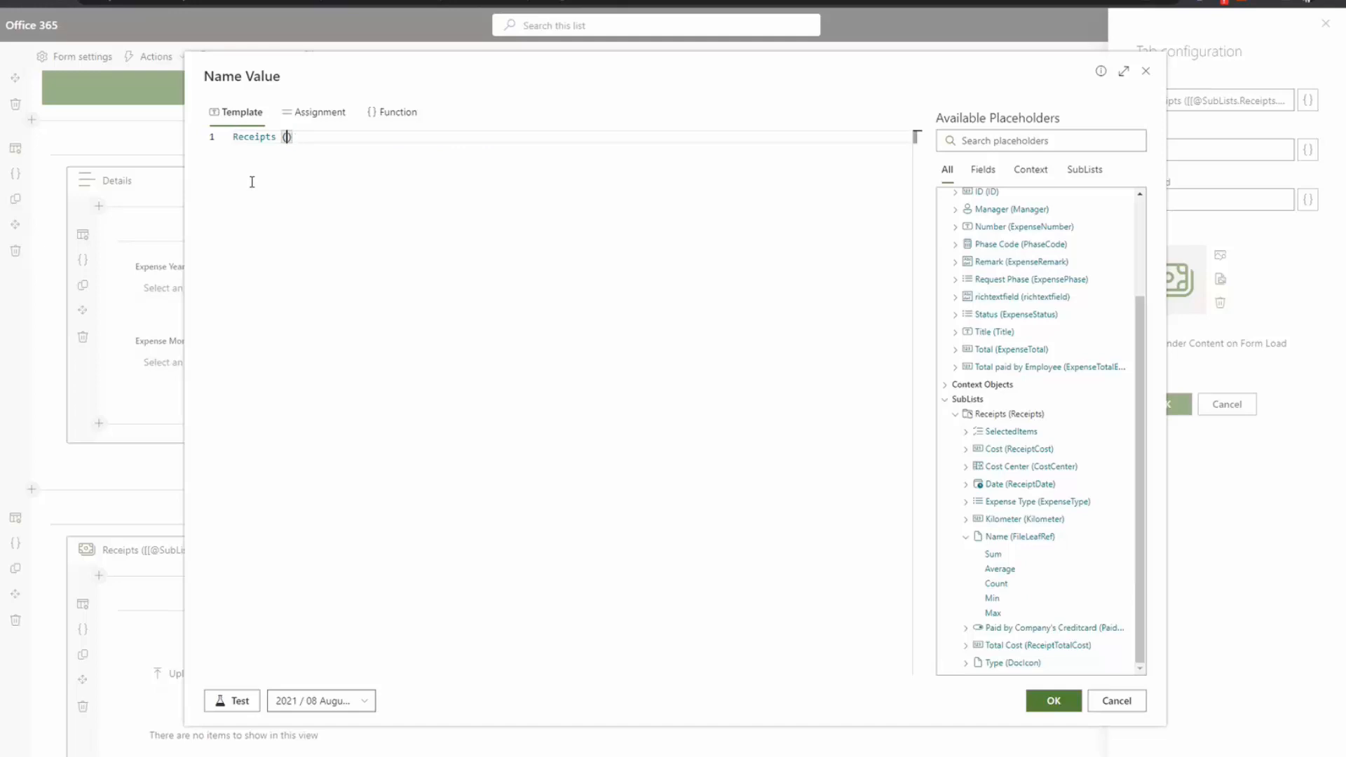
click(999, 587)
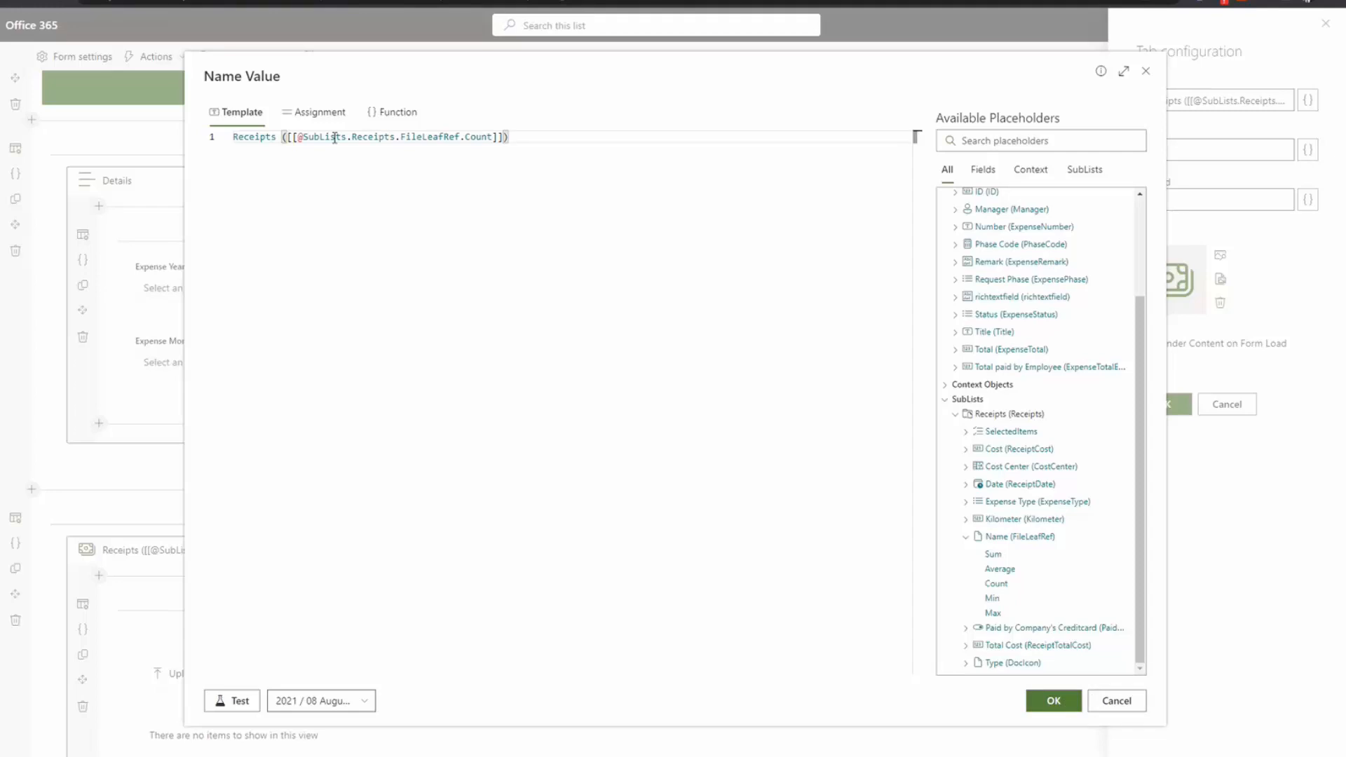
click(1124, 701)
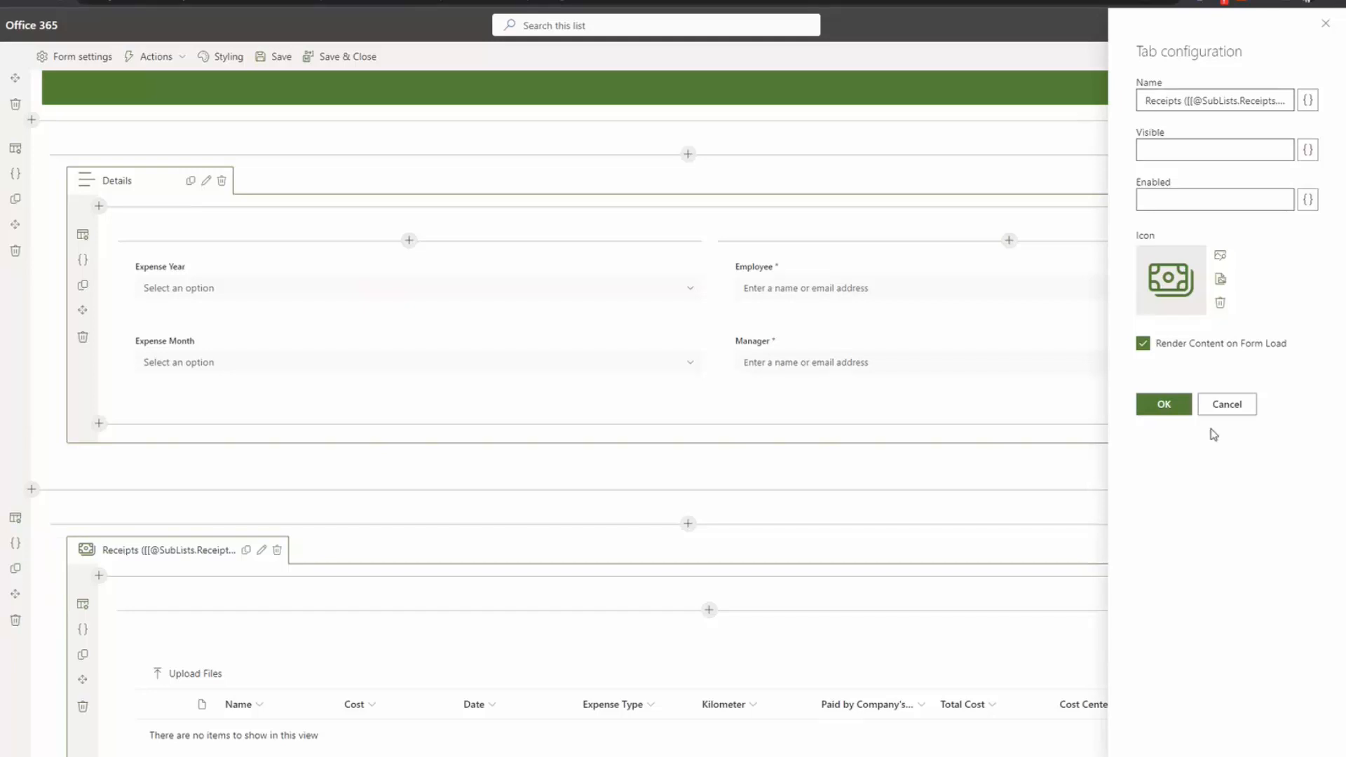
Step: Cancel the Receipts tab configuration and scroll through the New Expense Request form
click(1229, 411)
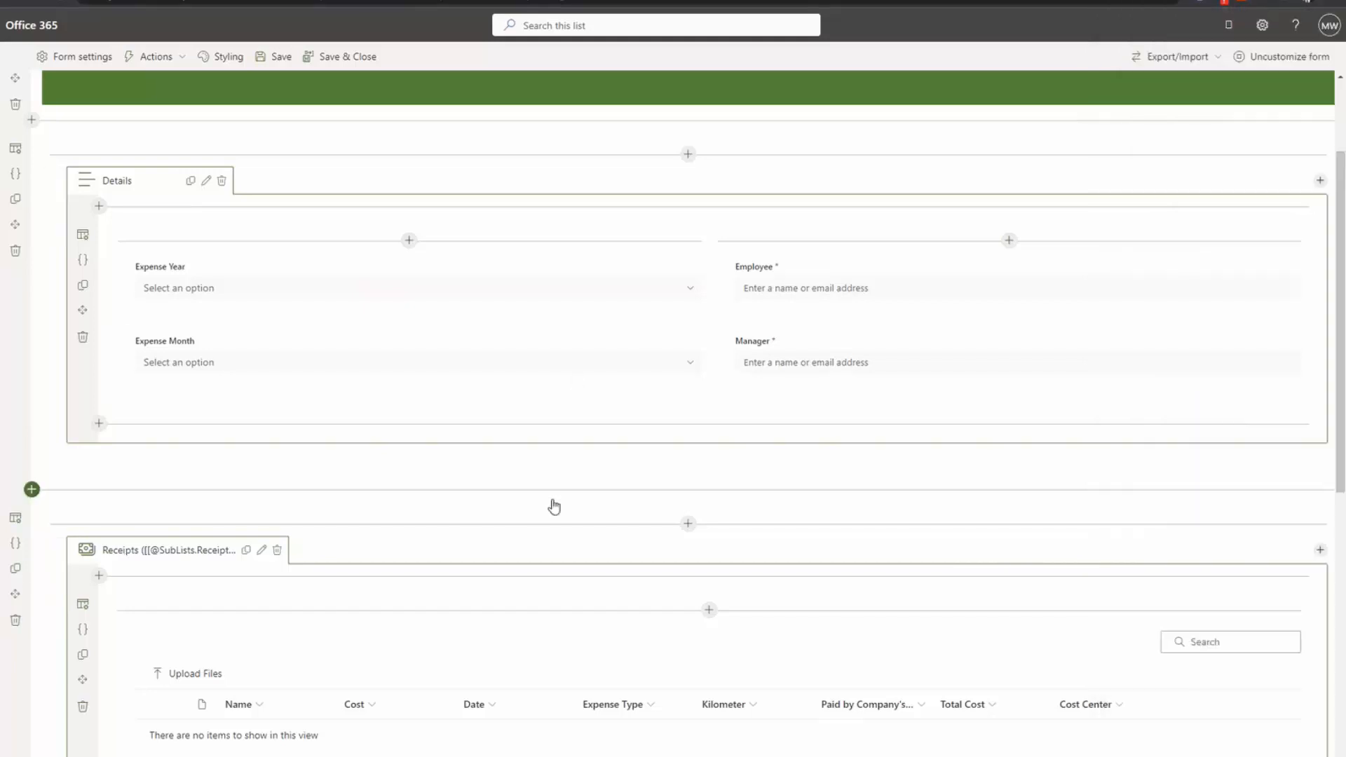
scroll(554, 509, down, 4)
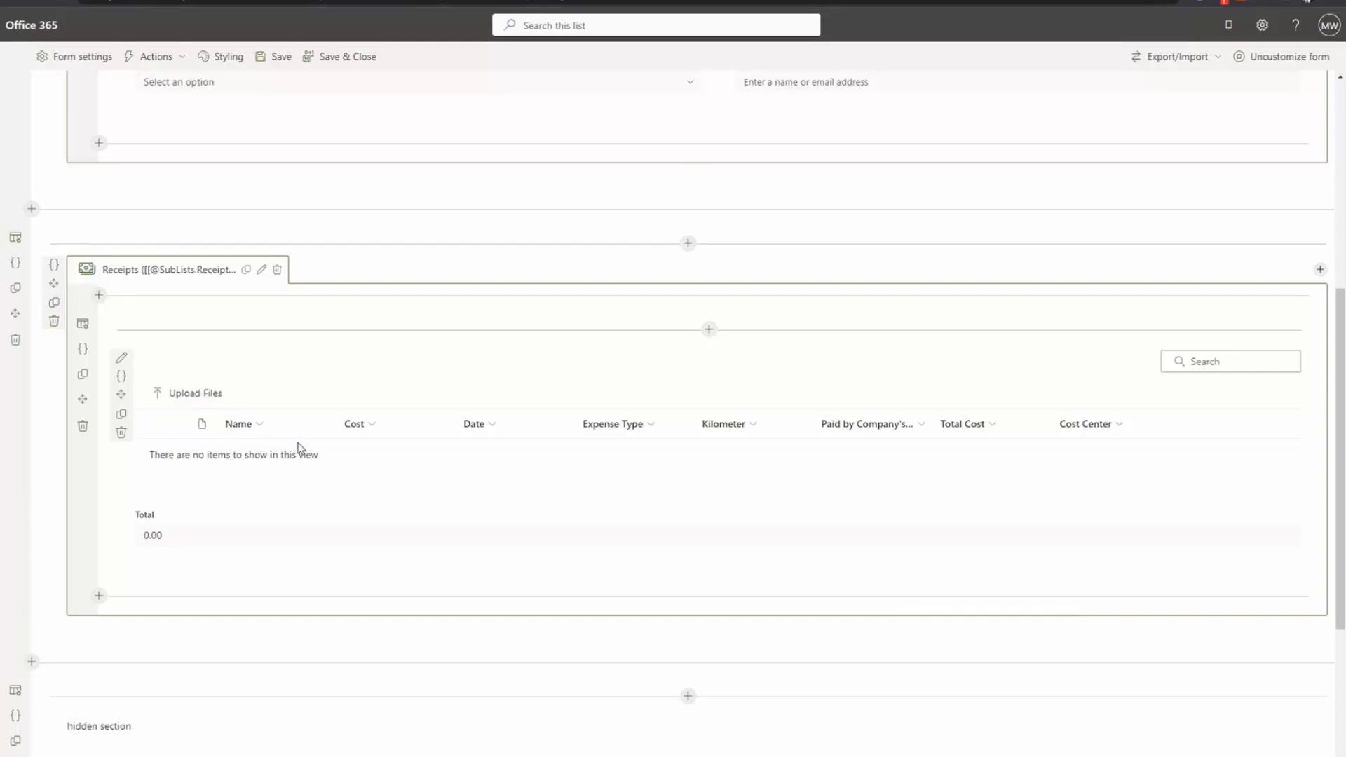
scroll(300, 439, up, 6)
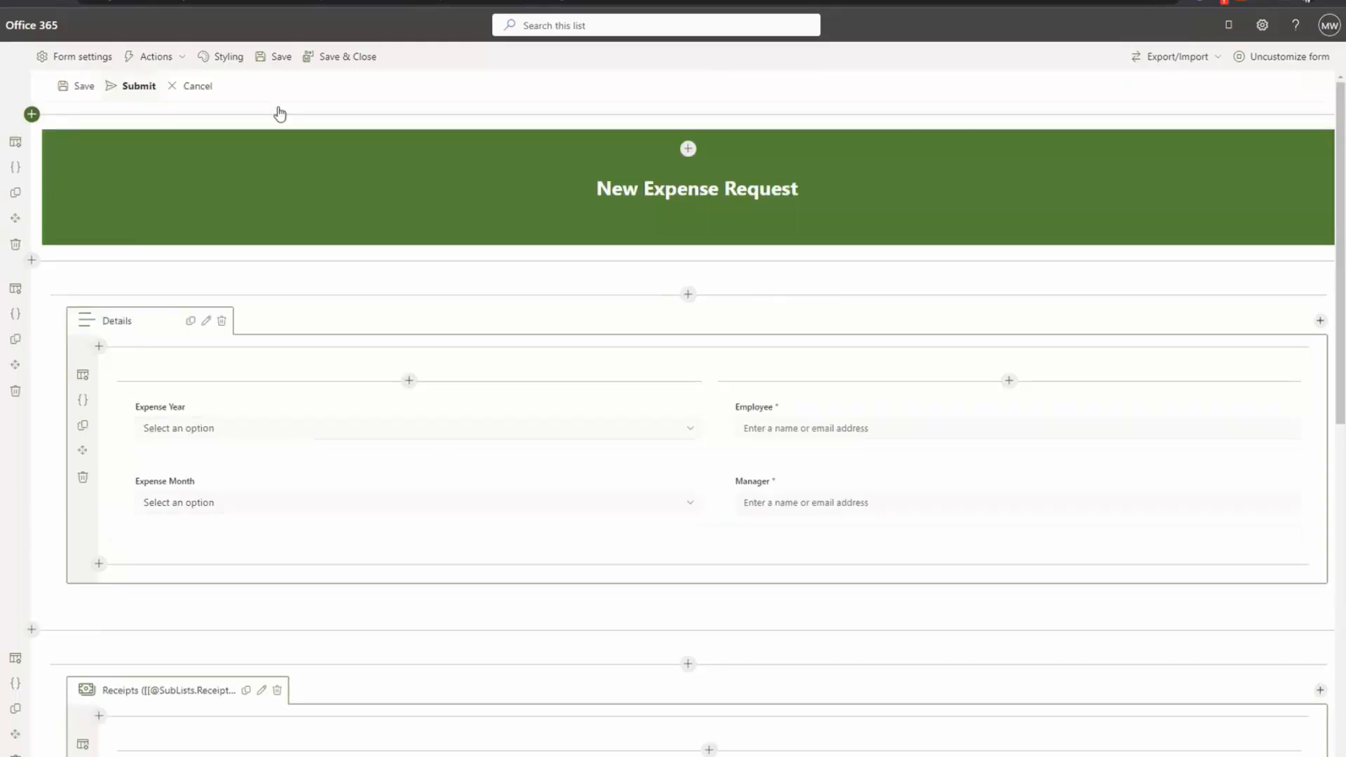
Step: Save & Close the expense form, then open the Receipts library's EditForm.aspx in skybow Forms Customization
click(330, 58)
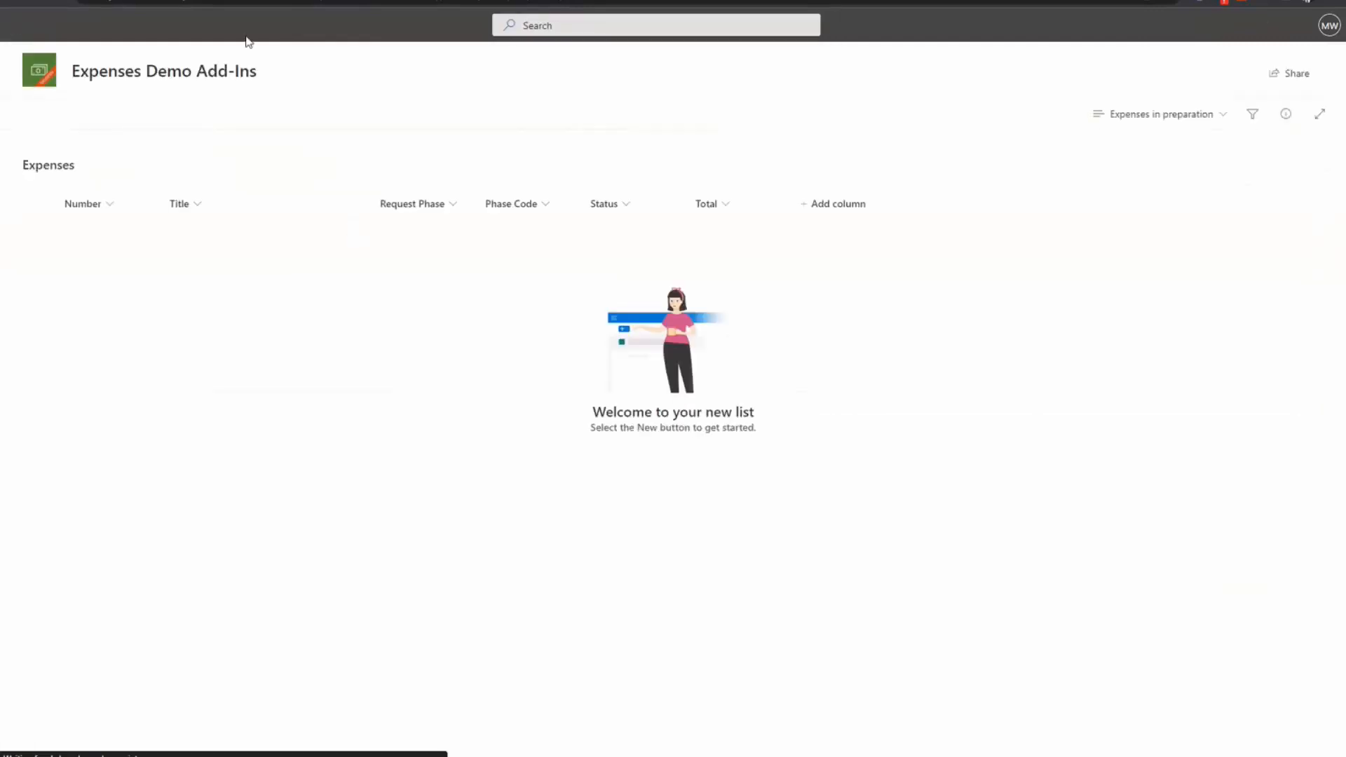
click(501, 79)
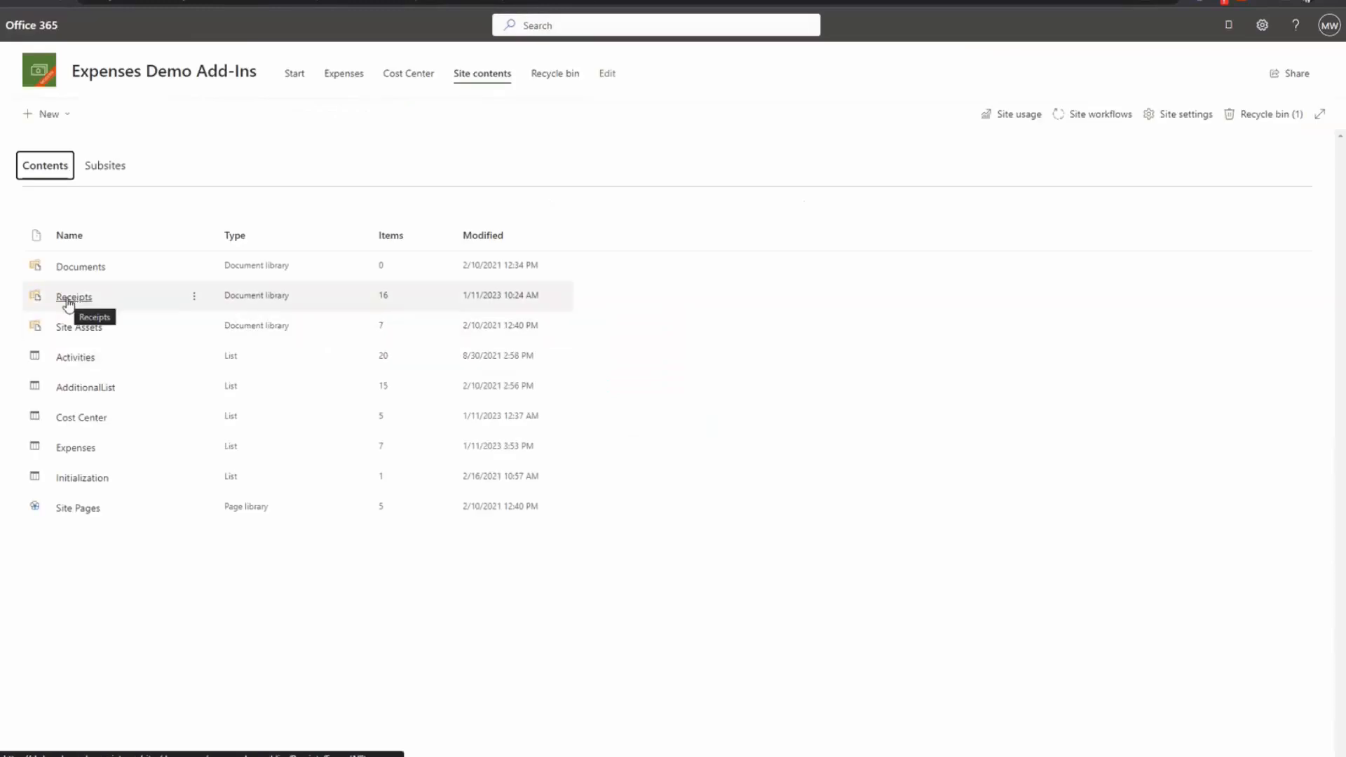
click(71, 299)
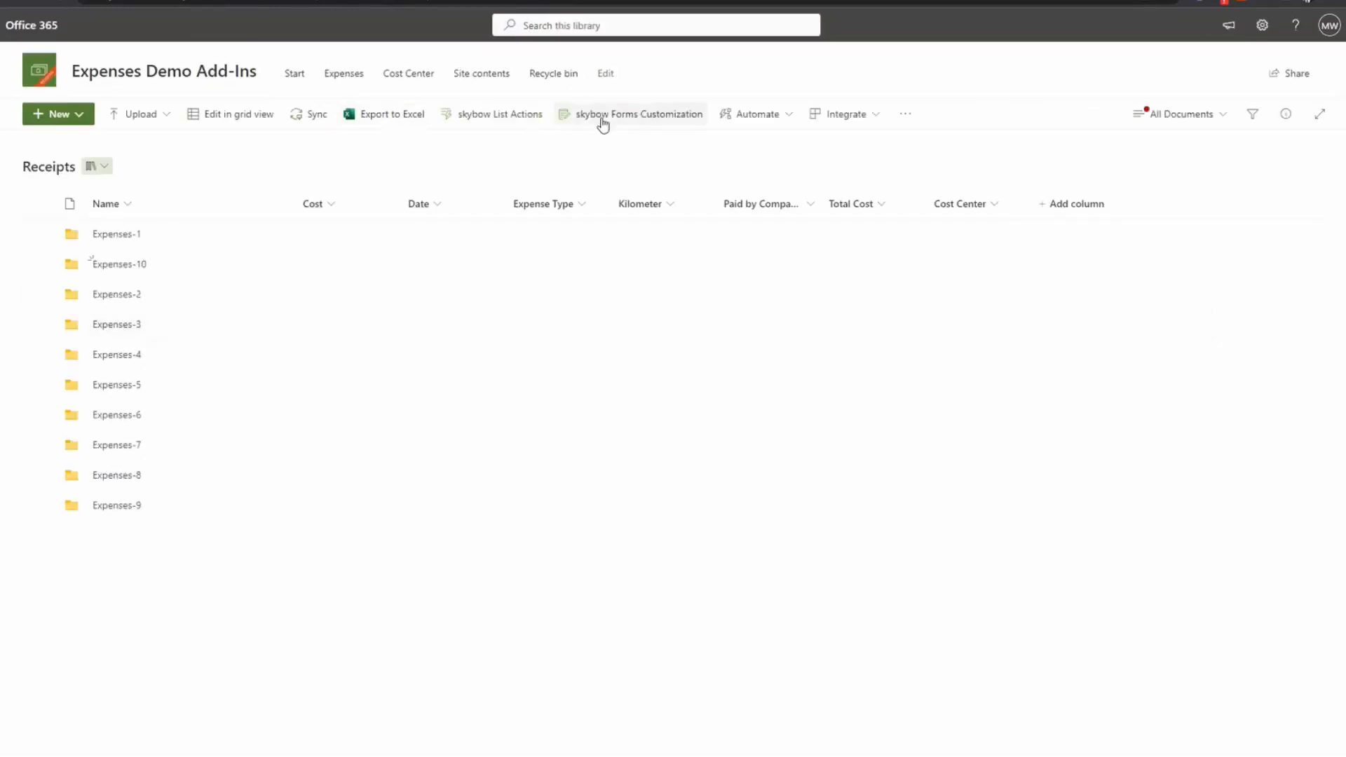
click(638, 116)
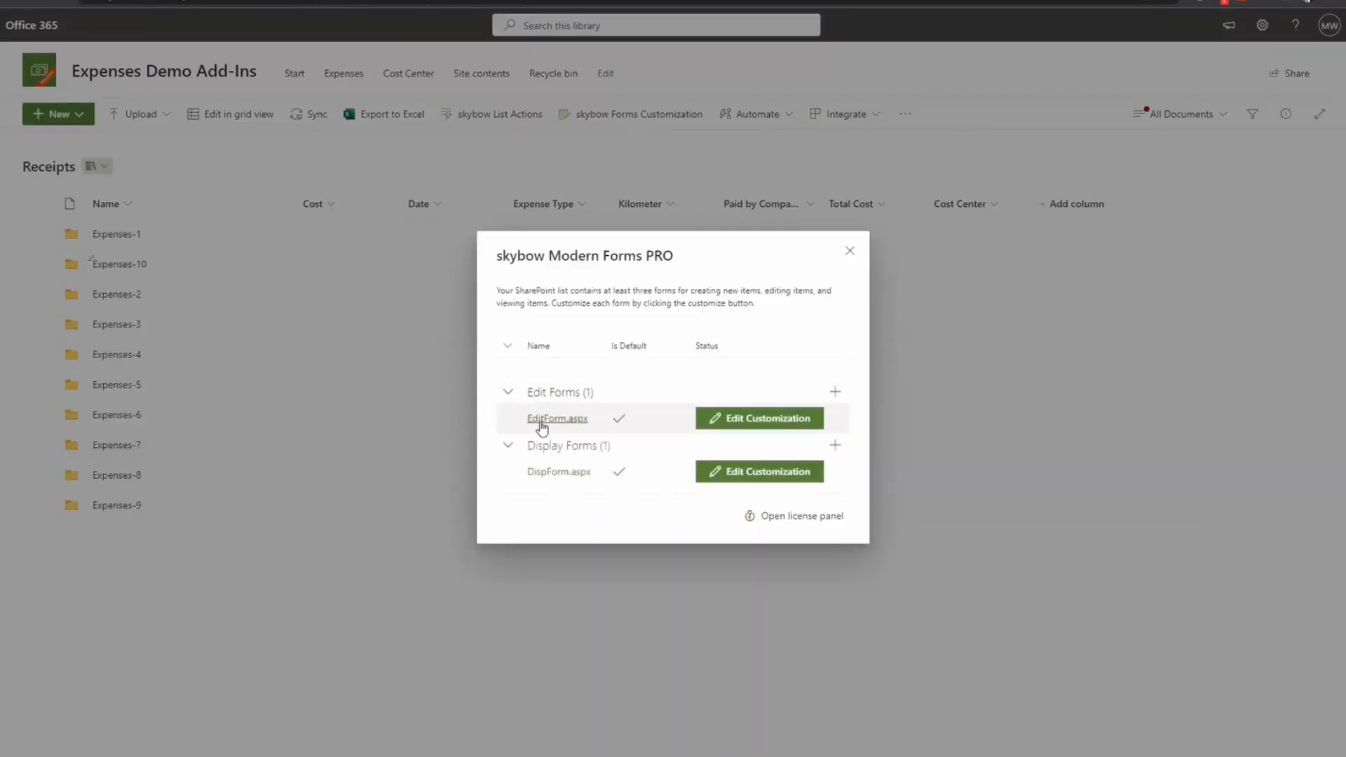
click(760, 421)
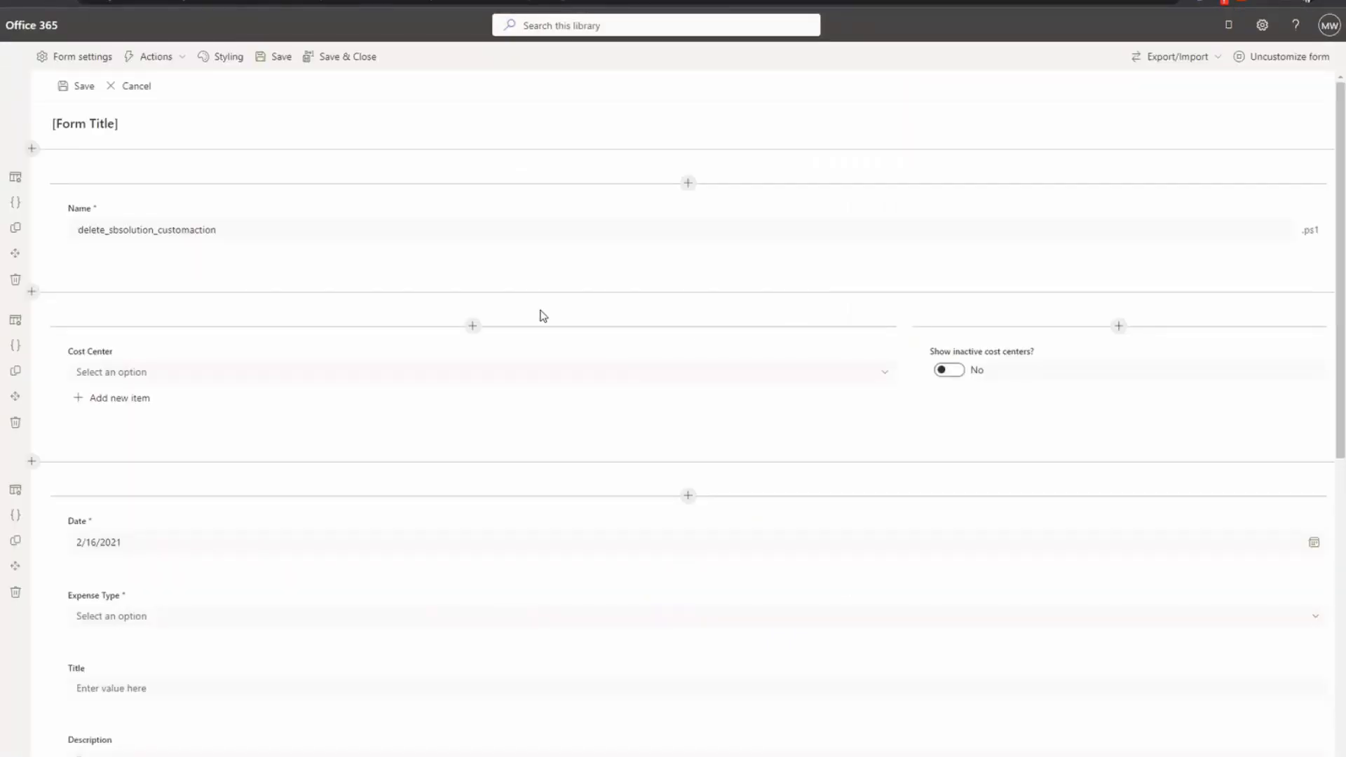
mouse_move(222, 216)
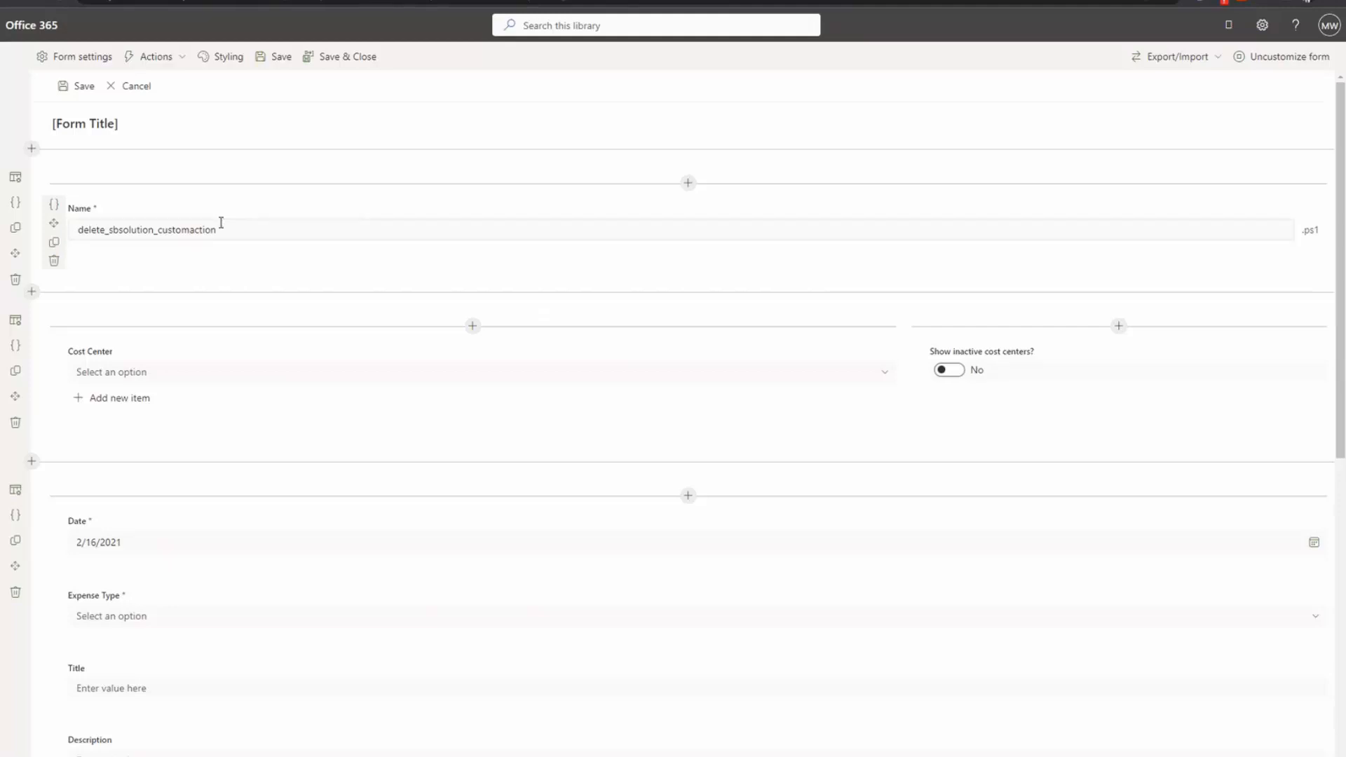
scroll(375, 414, down, 5)
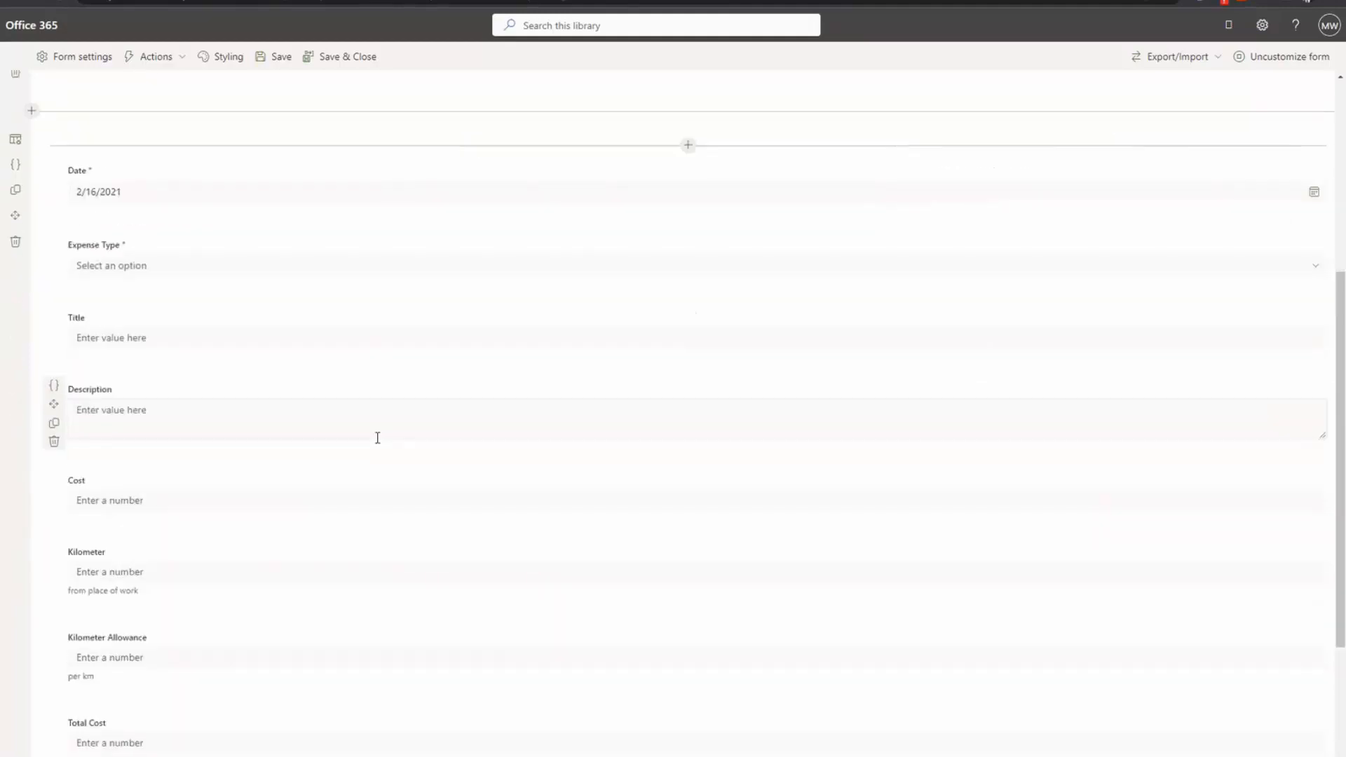
scroll(377, 448, up, 3)
scroll(403, 468, down, 2)
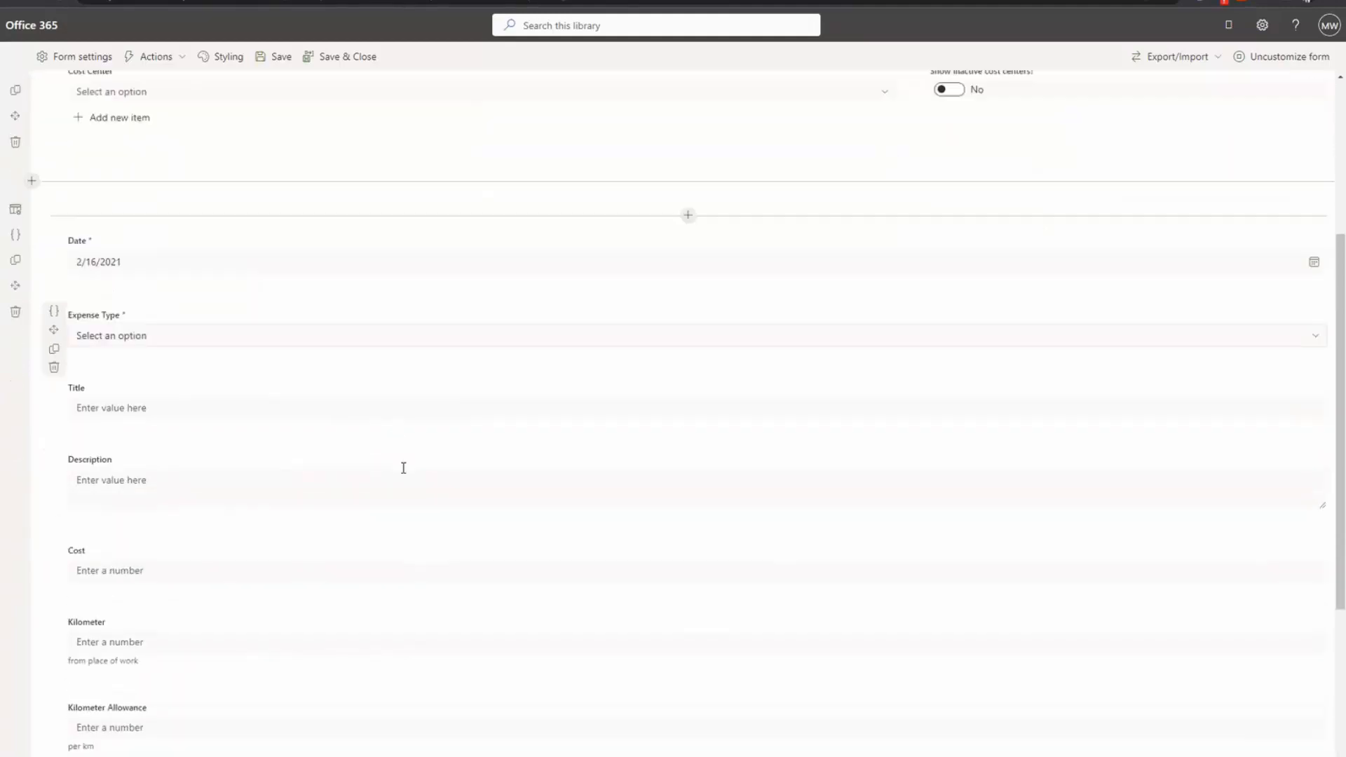
scroll(283, 643, down, 1)
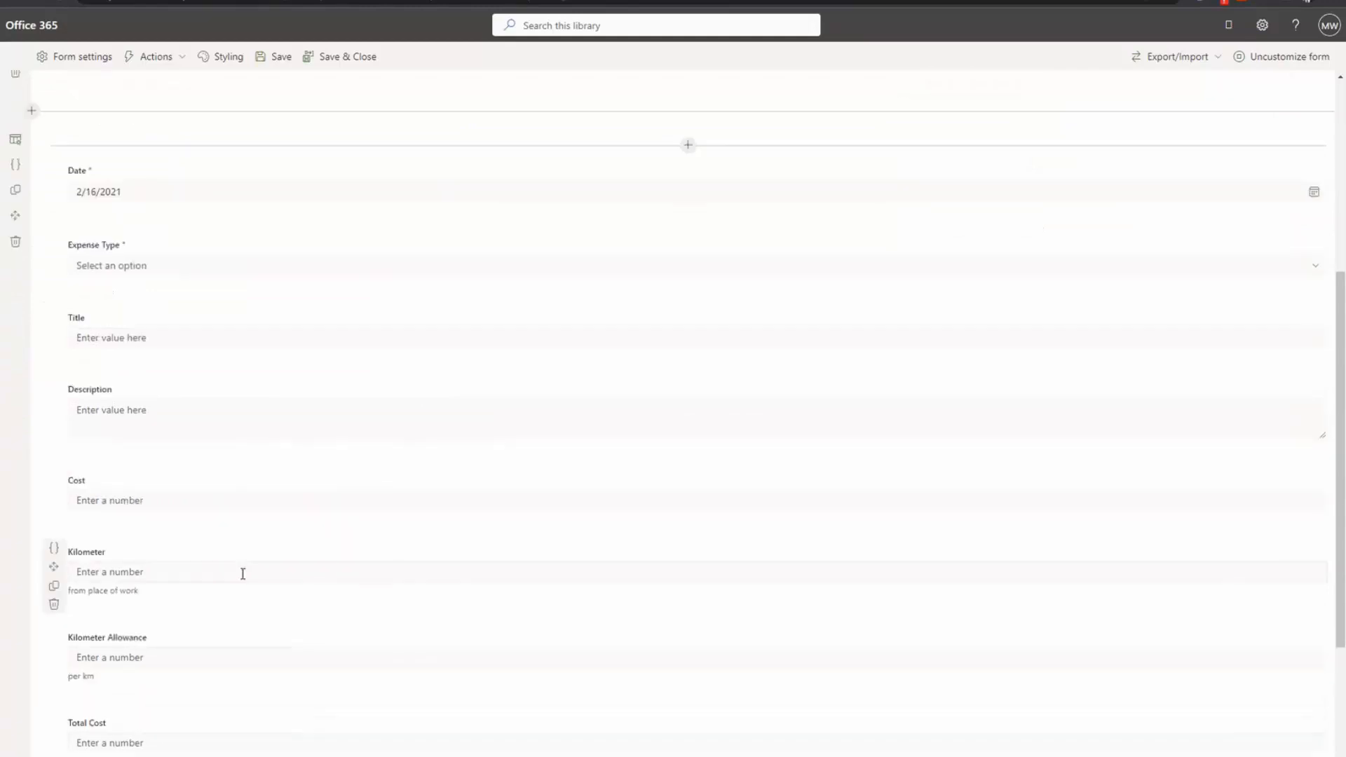
scroll(305, 565, up, 3)
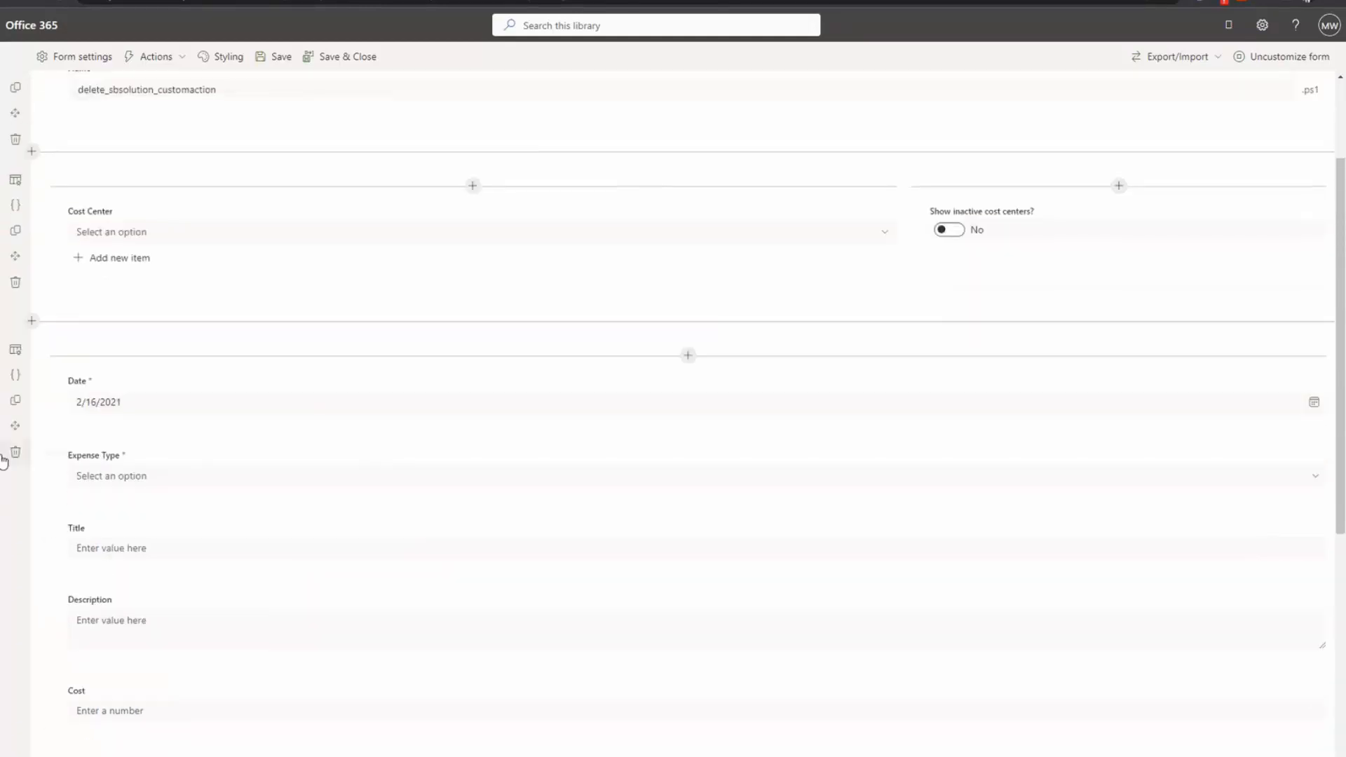
click(54, 378)
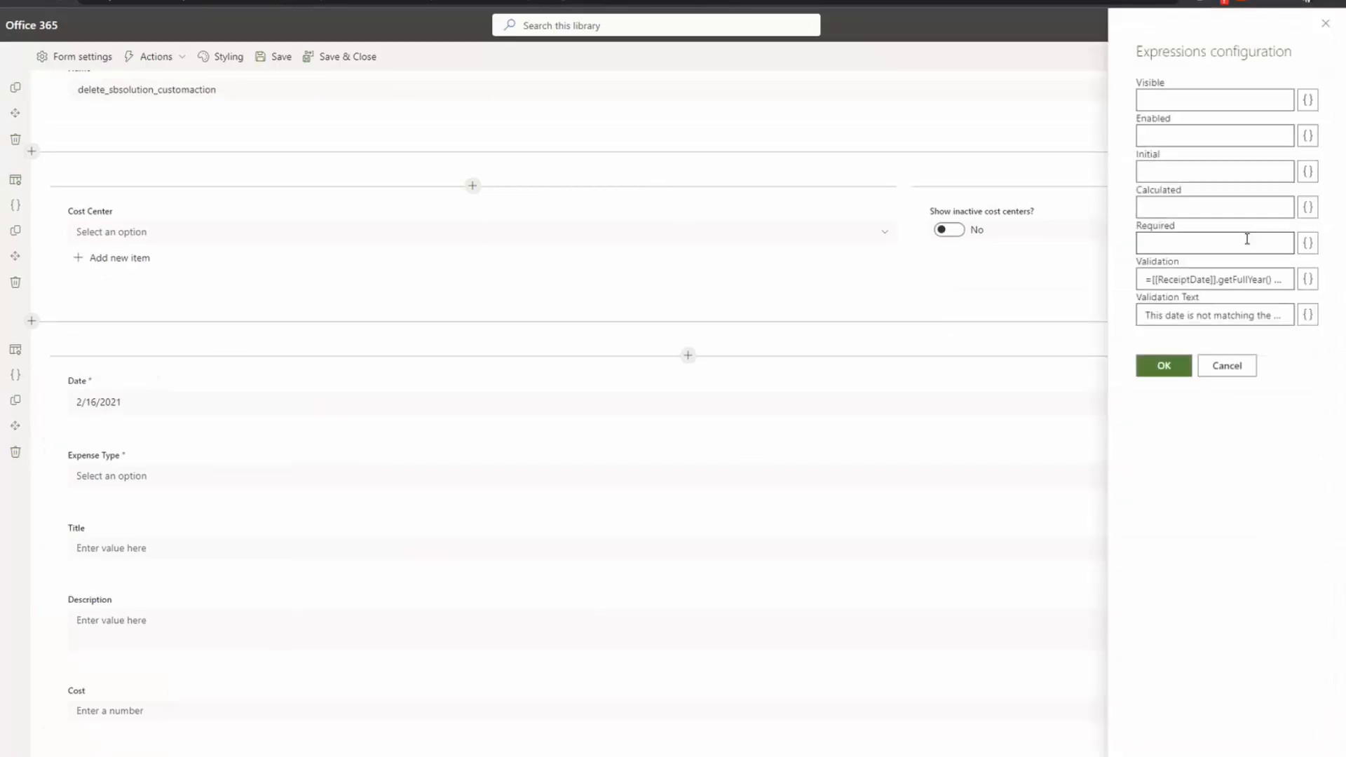
mouse_move(1181, 279)
mouse_down()
mouse_move(1290, 275)
mouse_move(1213, 277)
mouse_move(1244, 274)
mouse_move(1114, 243)
mouse_move(1213, 249)
mouse_move(1233, 281)
mouse_move(1283, 277)
mouse_move(1203, 278)
mouse_up()
double_click(1181, 281)
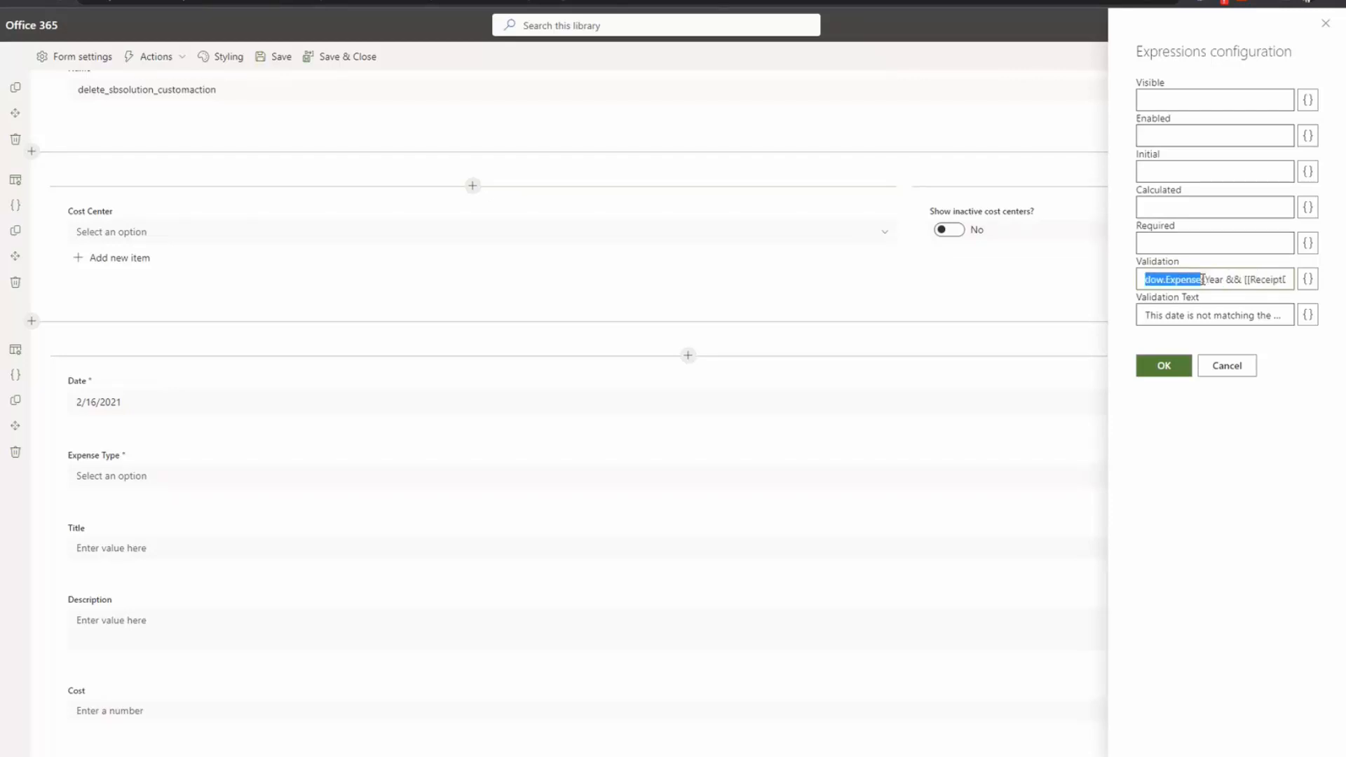
click(1203, 279)
drag(1230, 279, 1266, 270)
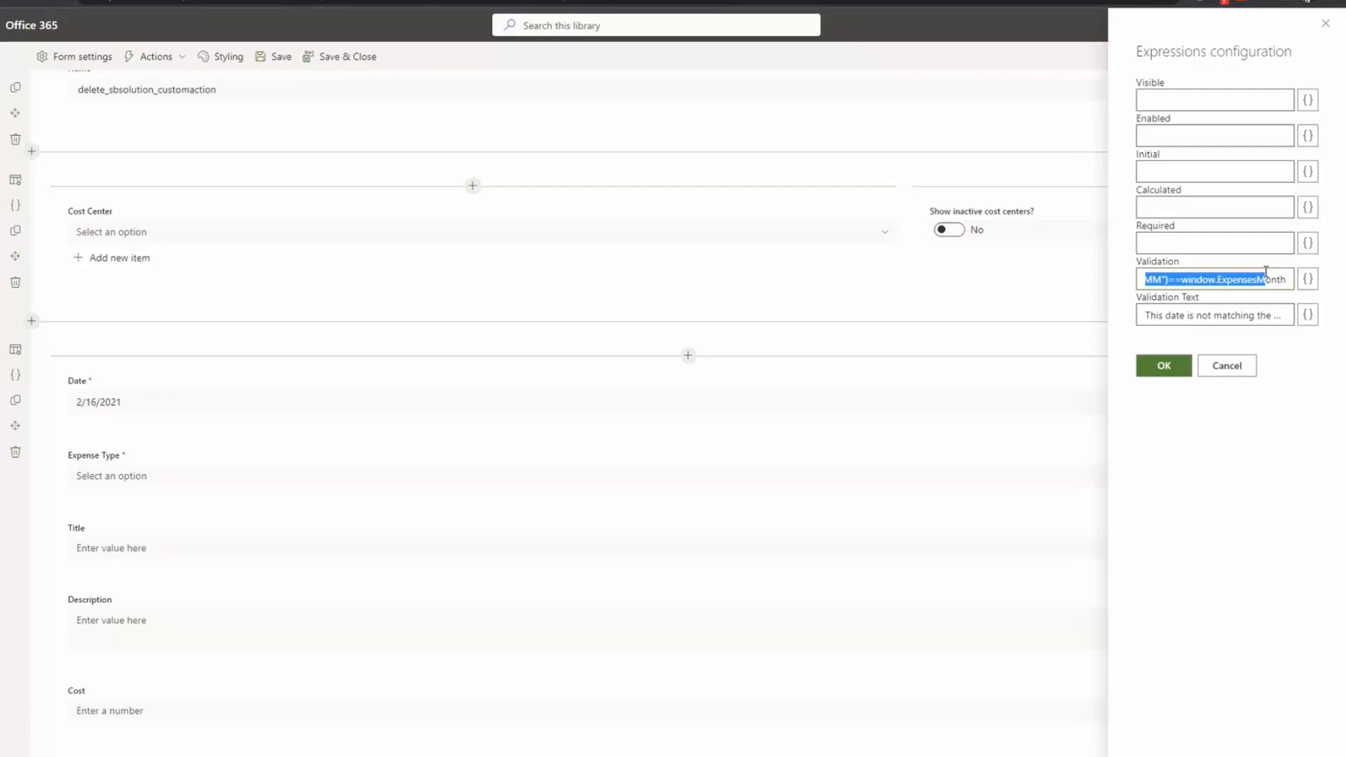
click(1228, 367)
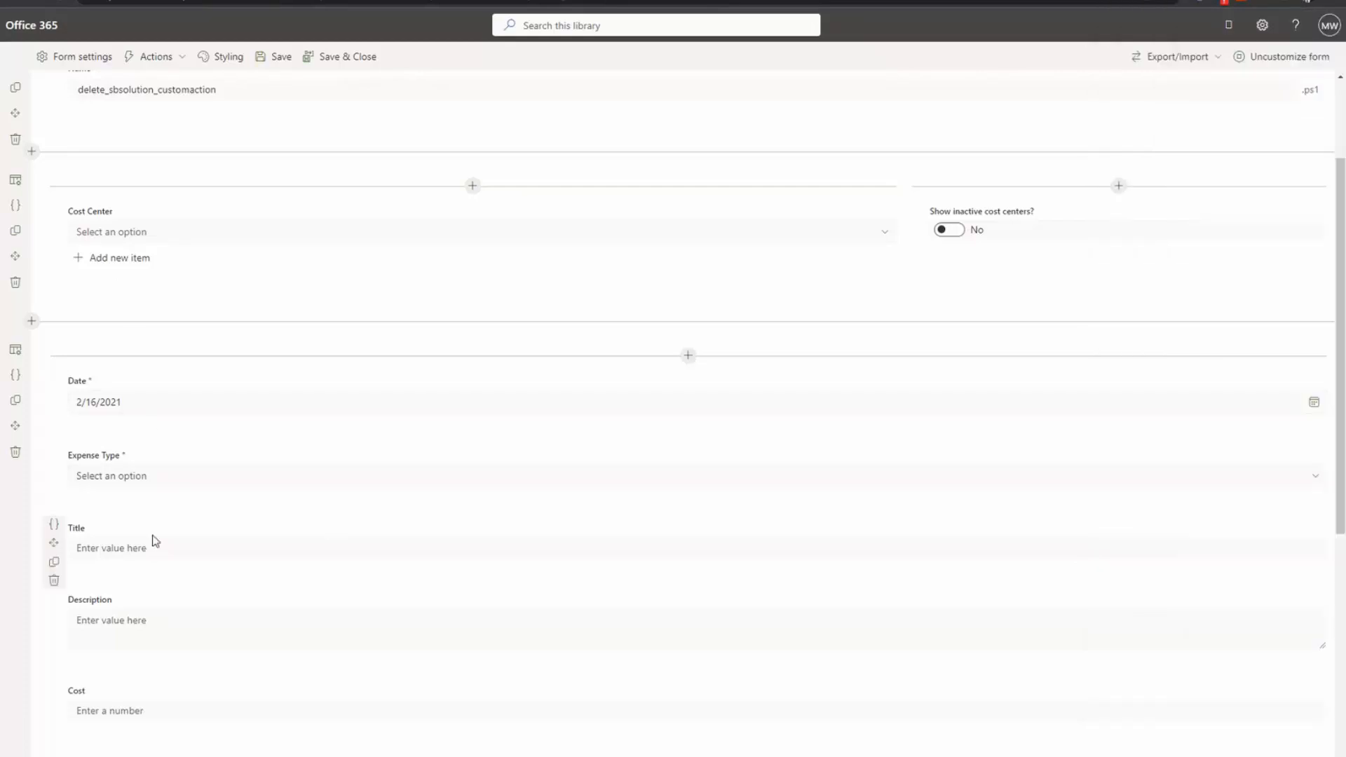
Step: Open the Kilometer field's Visibility Condition: [[ExpenseType]]=="Kilometer allowance"
scroll(152, 541, down, 2)
scroll(112, 491, down, 1)
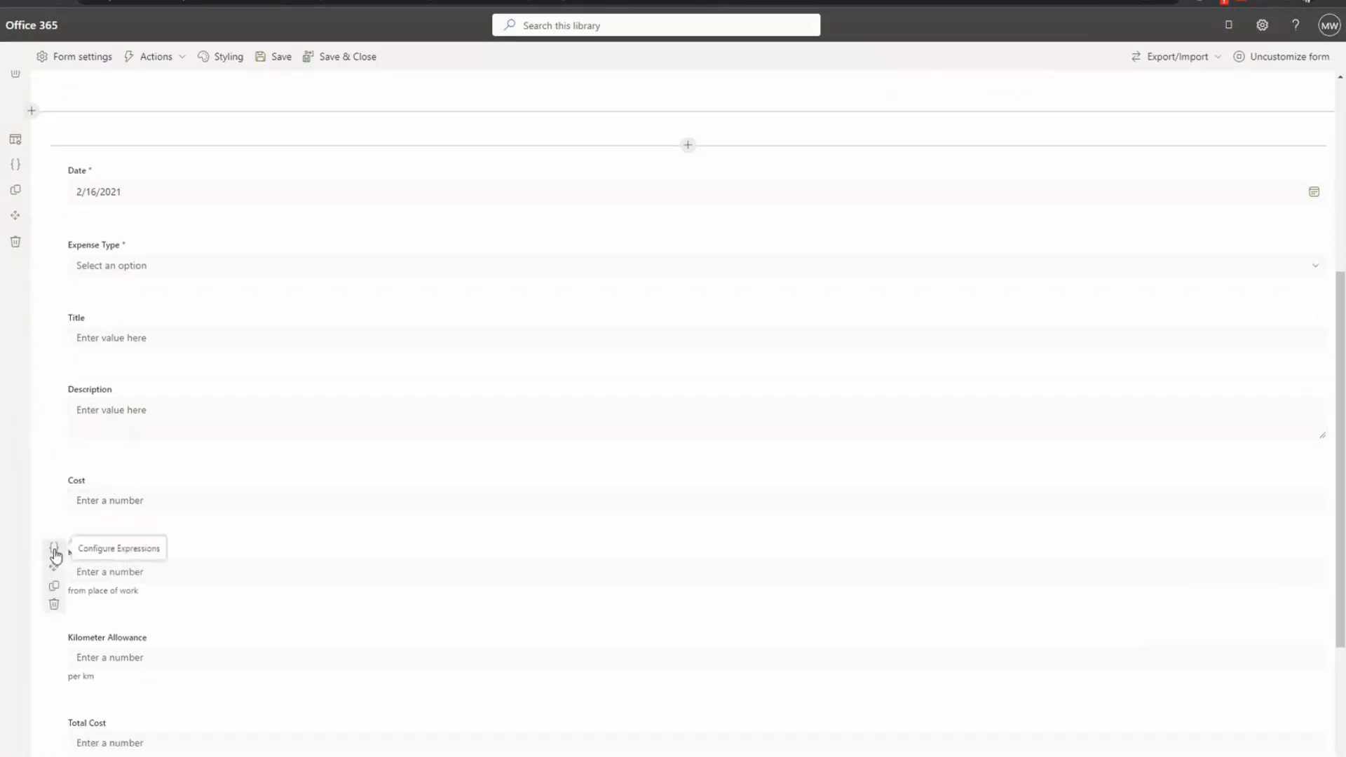
click(55, 556)
click(1145, 99)
key(ctrl+a)
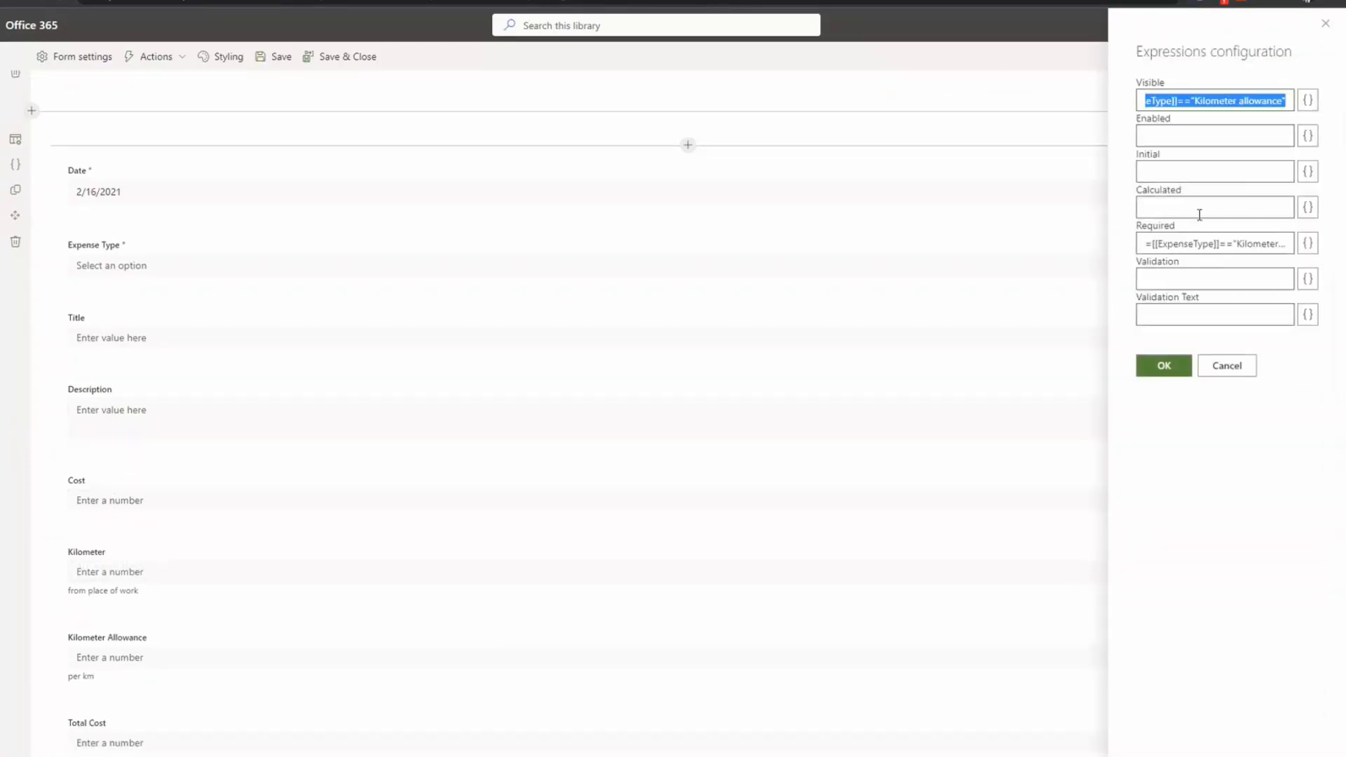
drag(1152, 244, 1279, 200)
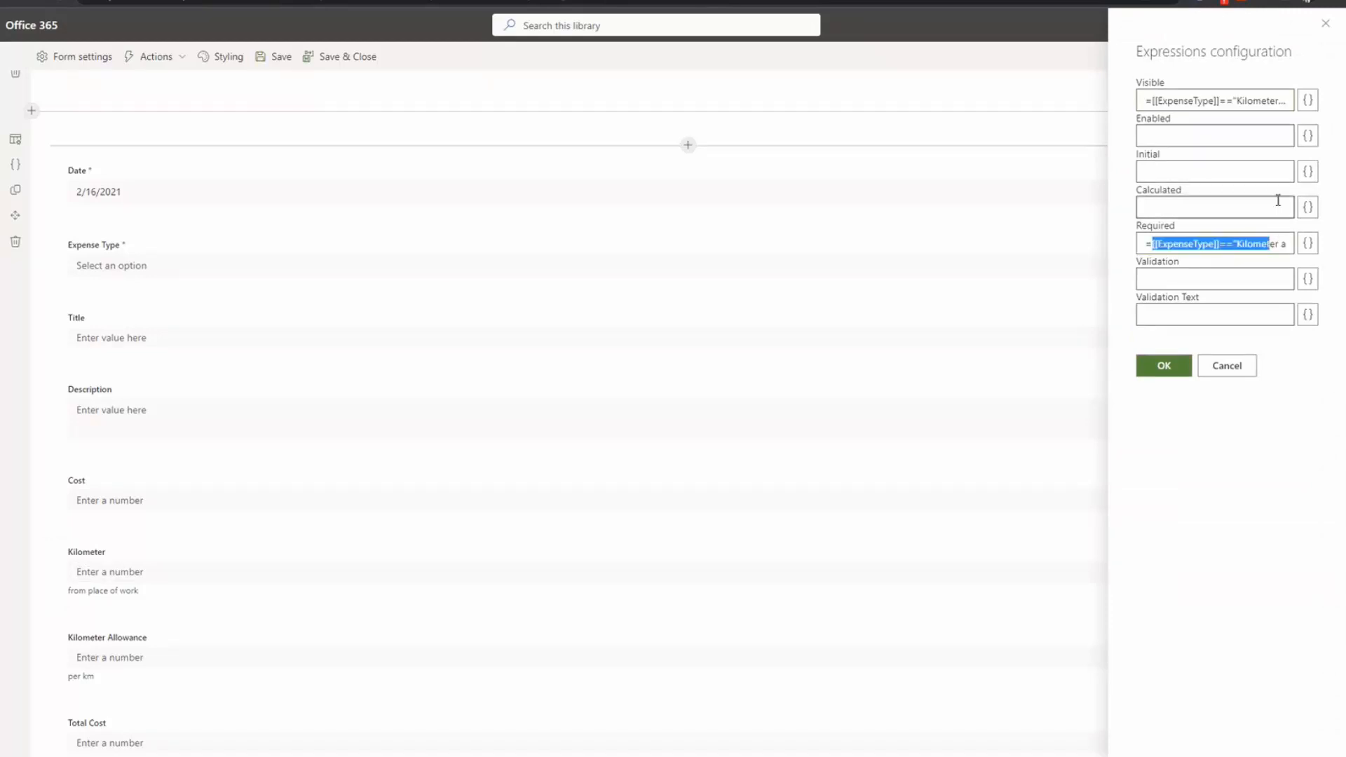
click(1308, 101)
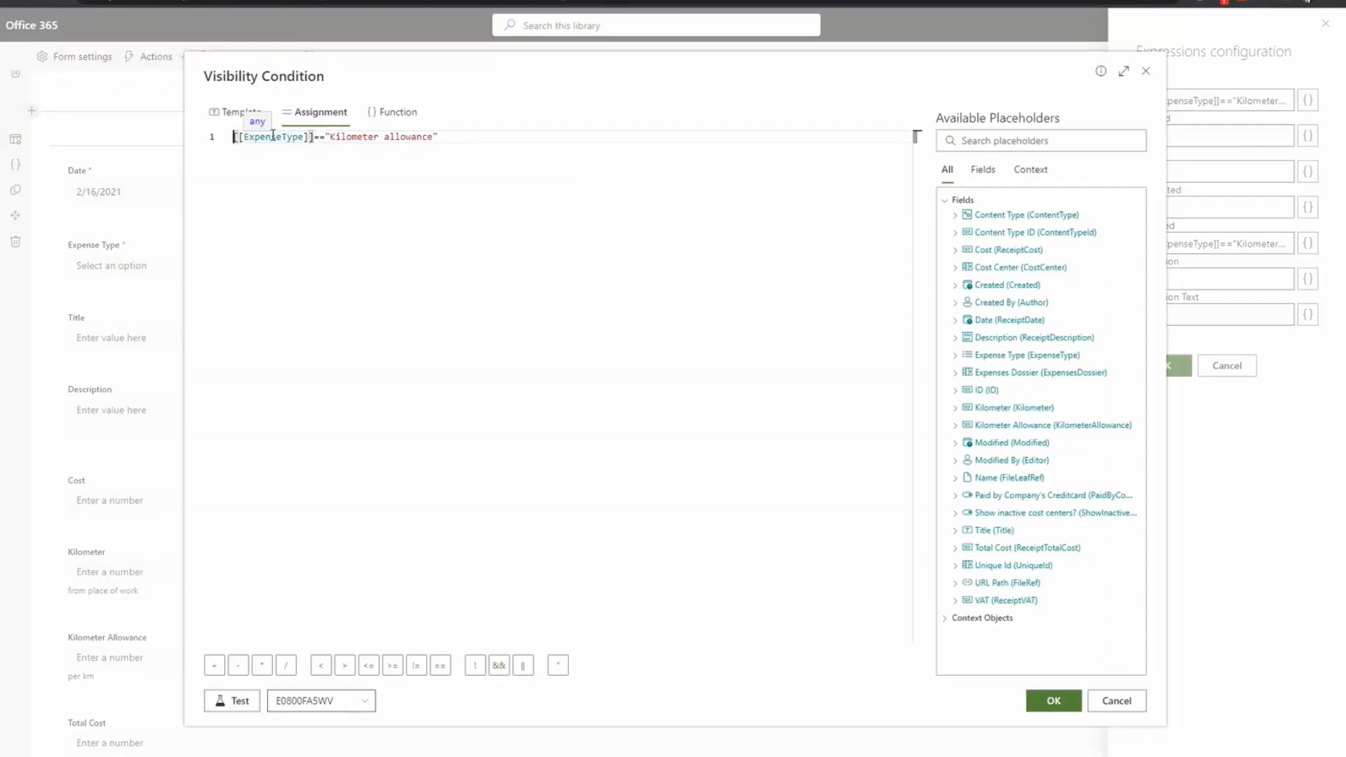
Step: Walk through the Kilometer visibility condition, then close its editor and expression settings unchanged
double_click(275, 137)
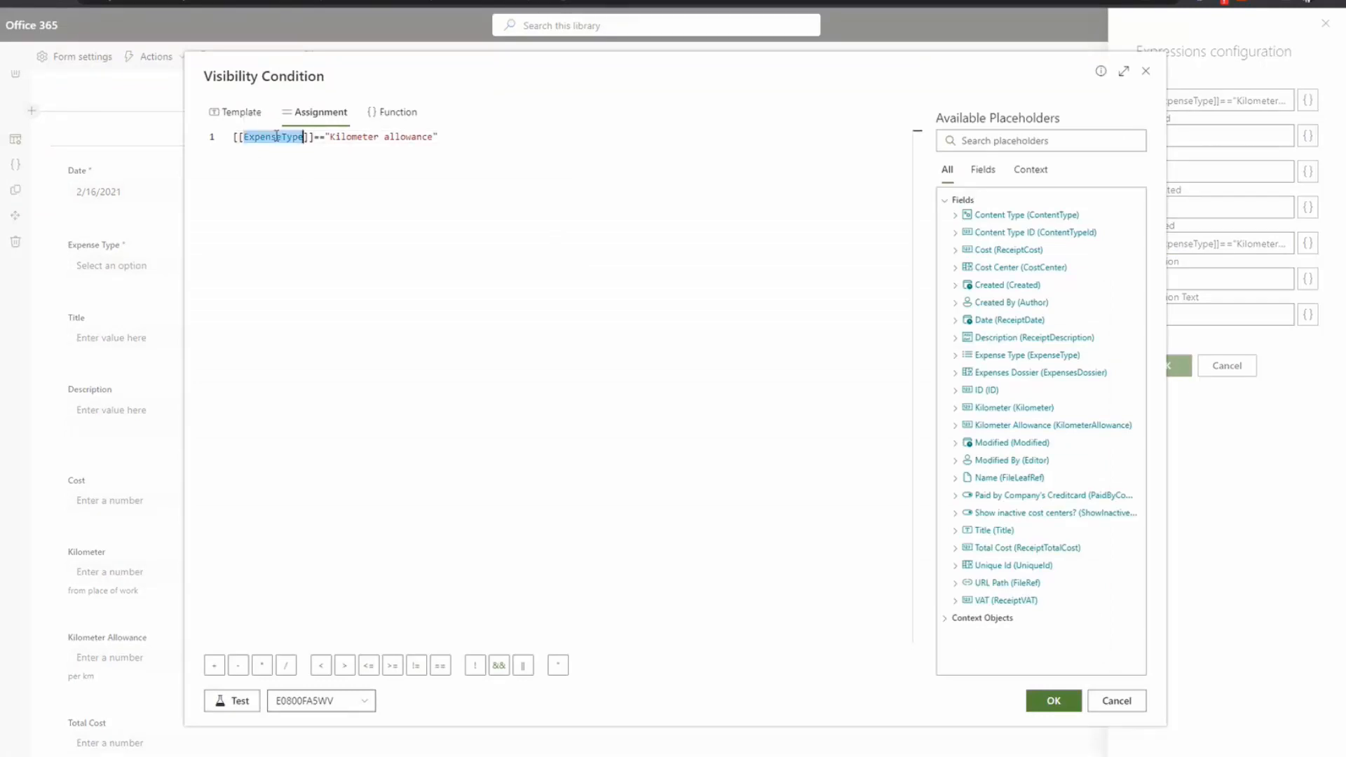
click(320, 137)
click(358, 138)
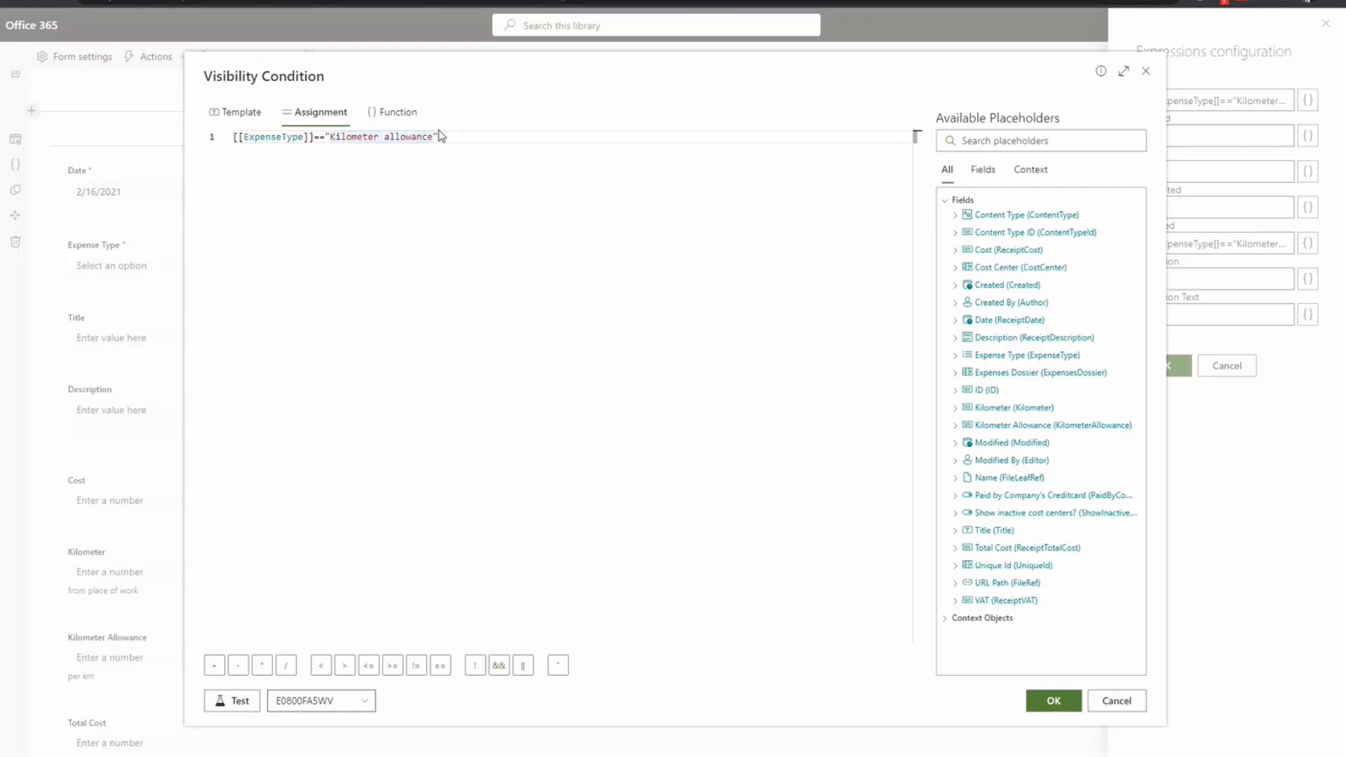
drag(457, 138, 239, 137)
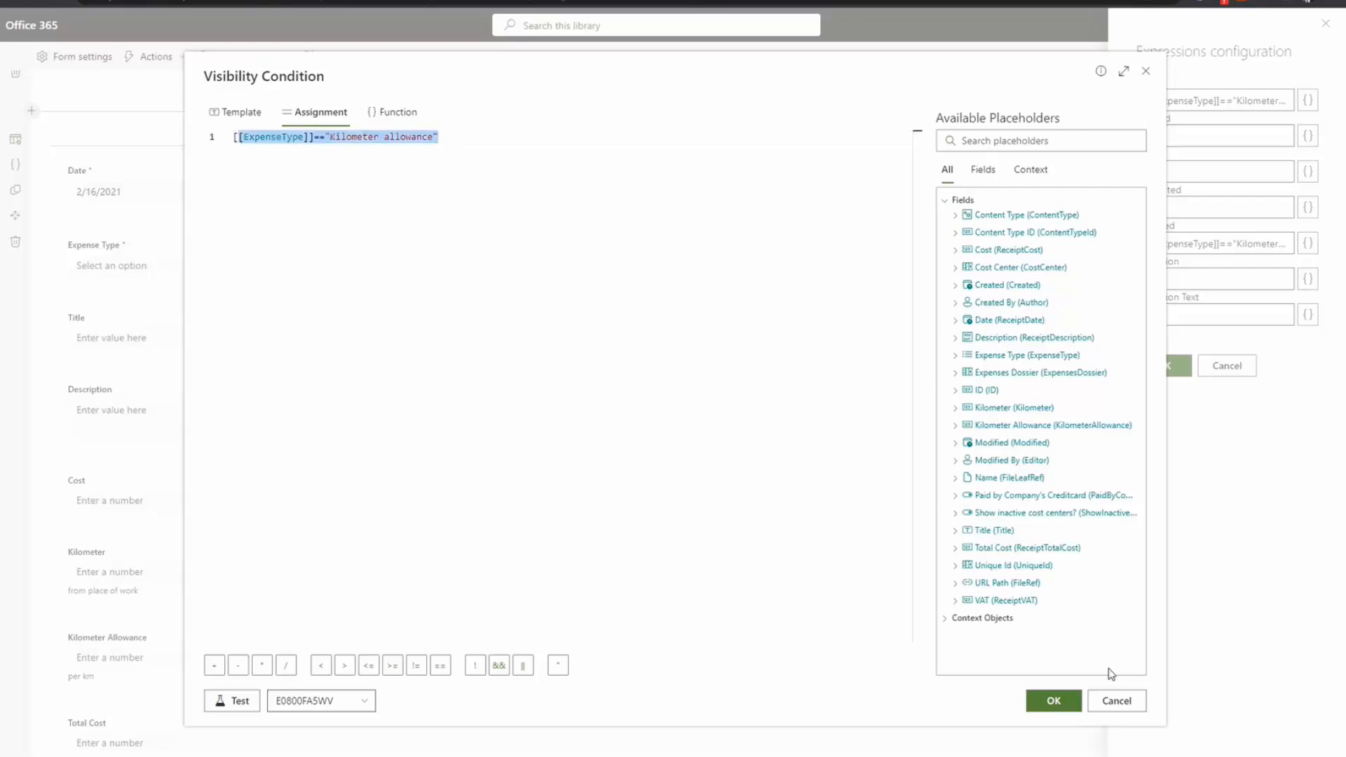
click(1124, 705)
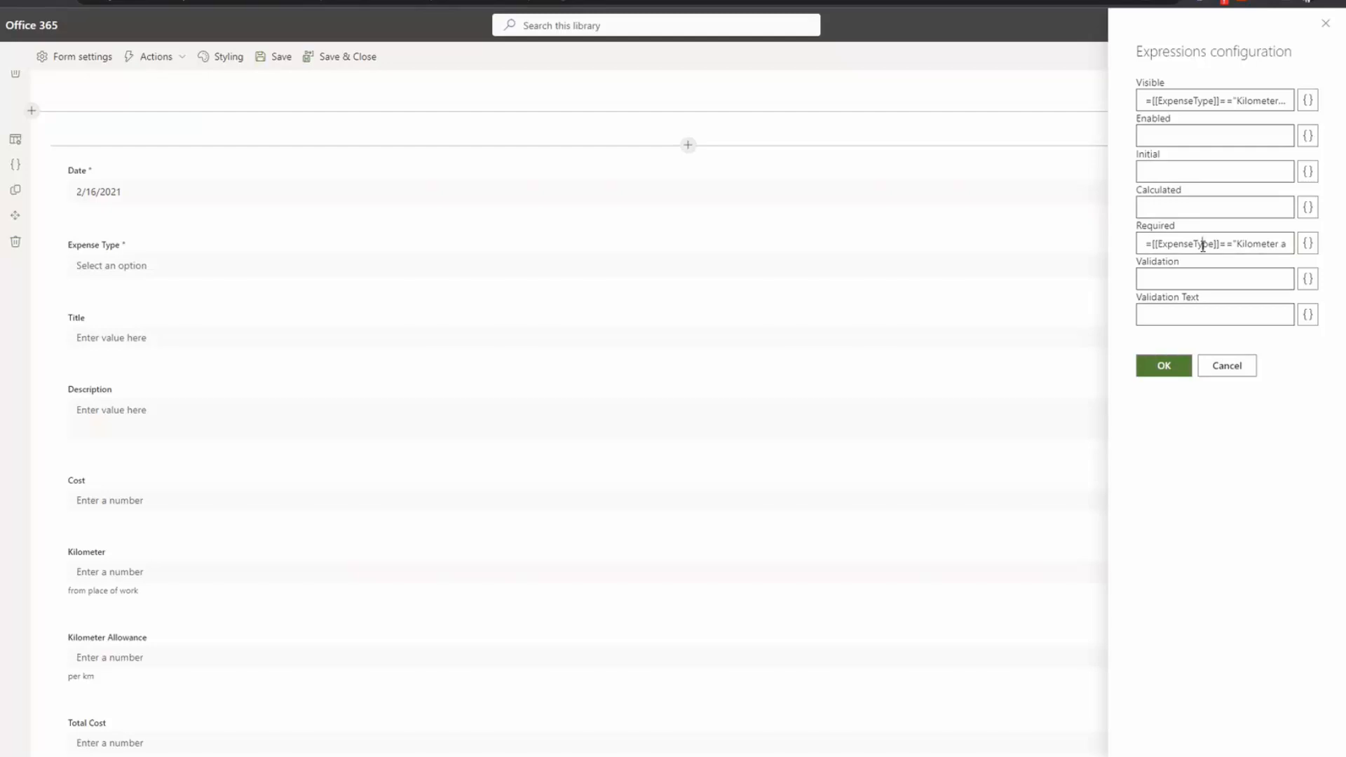
click(1226, 372)
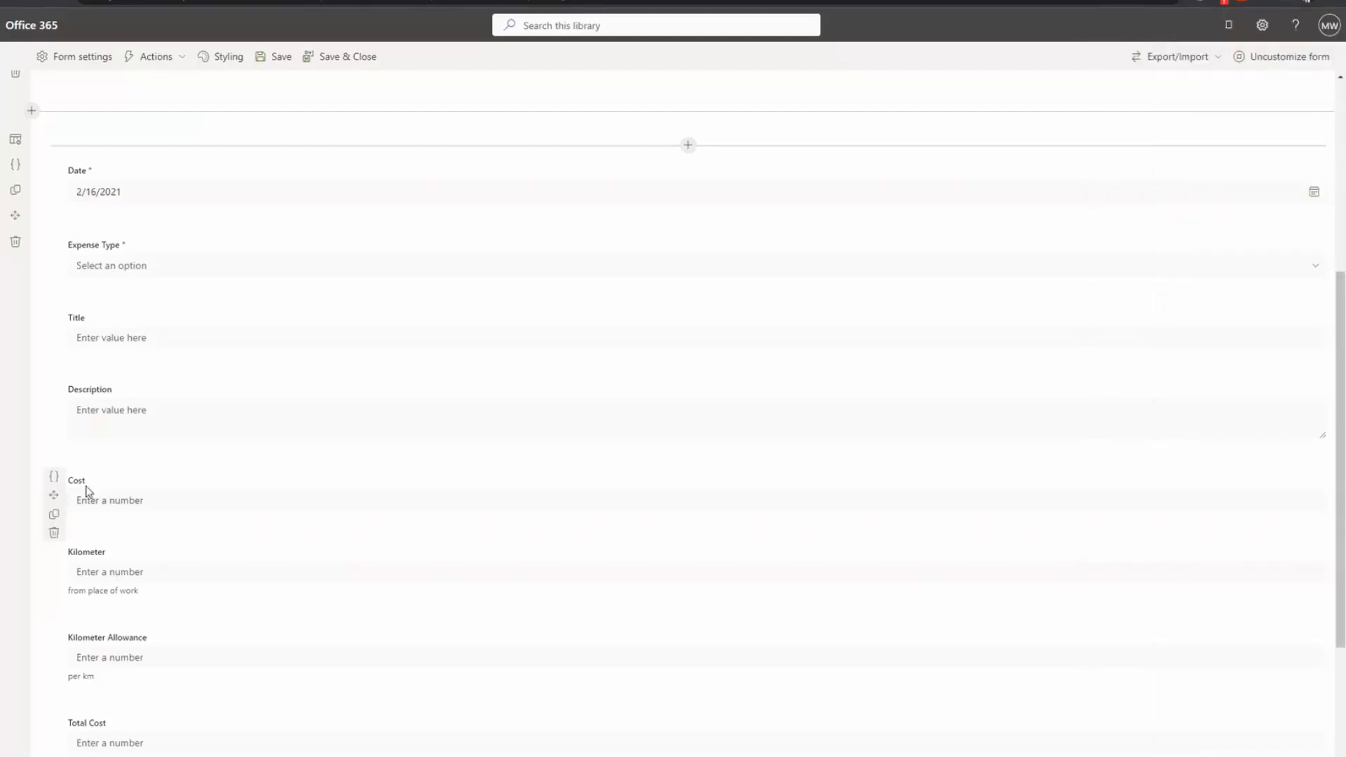
Step: Inspect the Cost field's Visible condition and its != operator, then close it unchanged
click(54, 478)
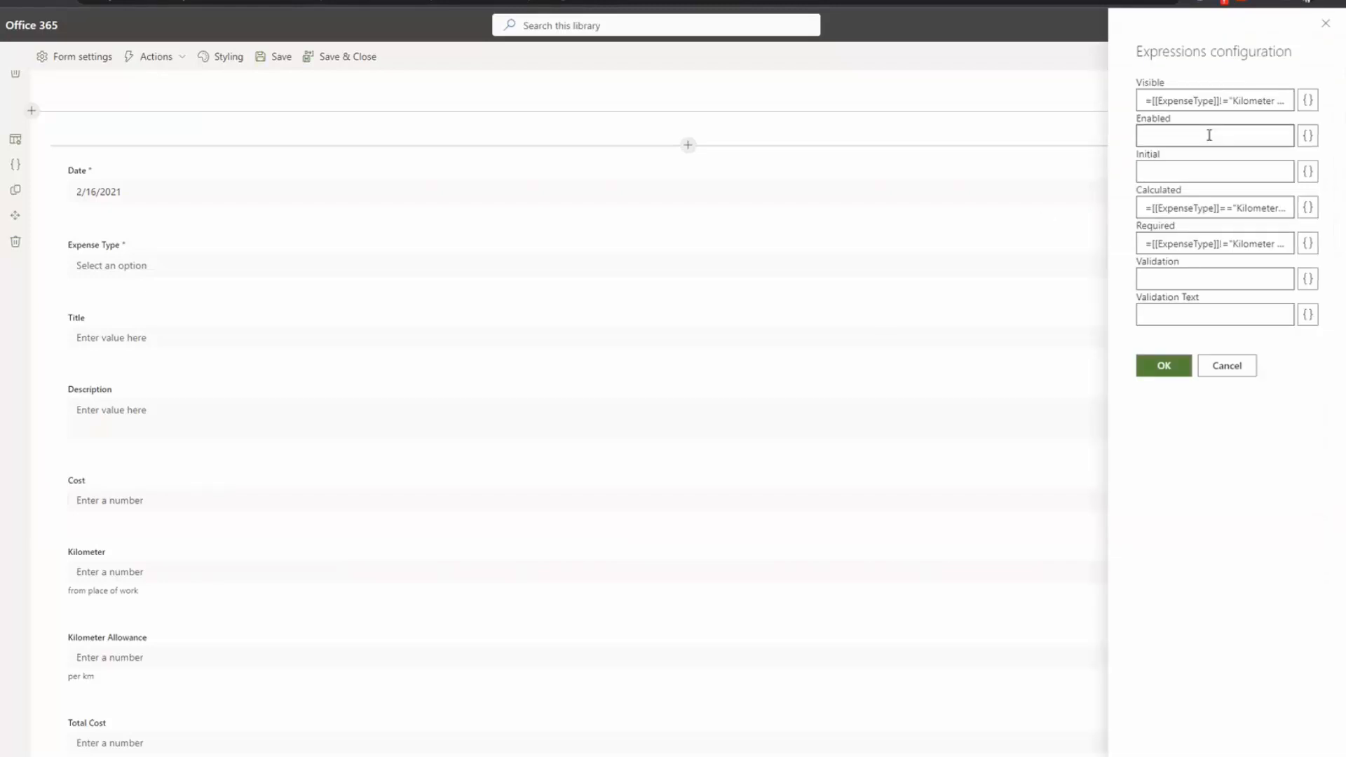
click(1224, 100)
click(1308, 100)
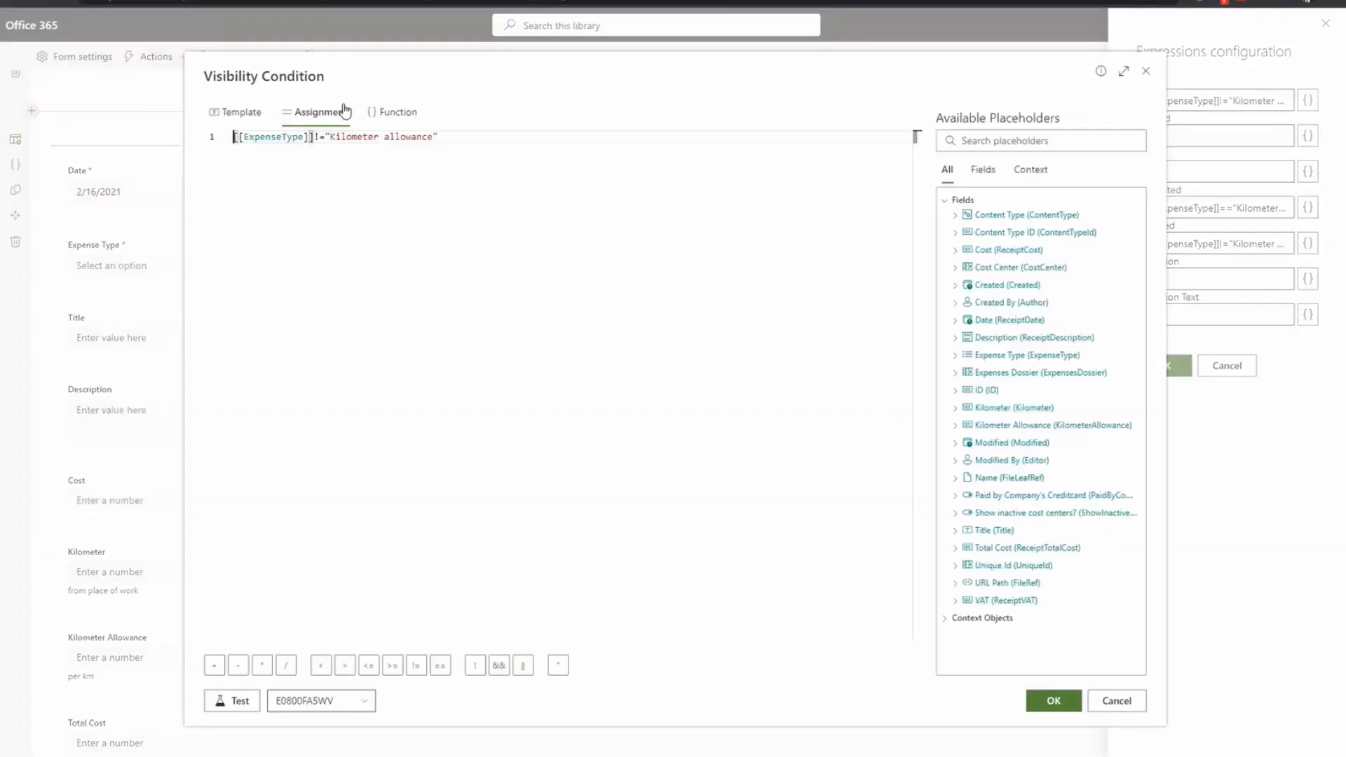
double_click(316, 137)
click(1115, 701)
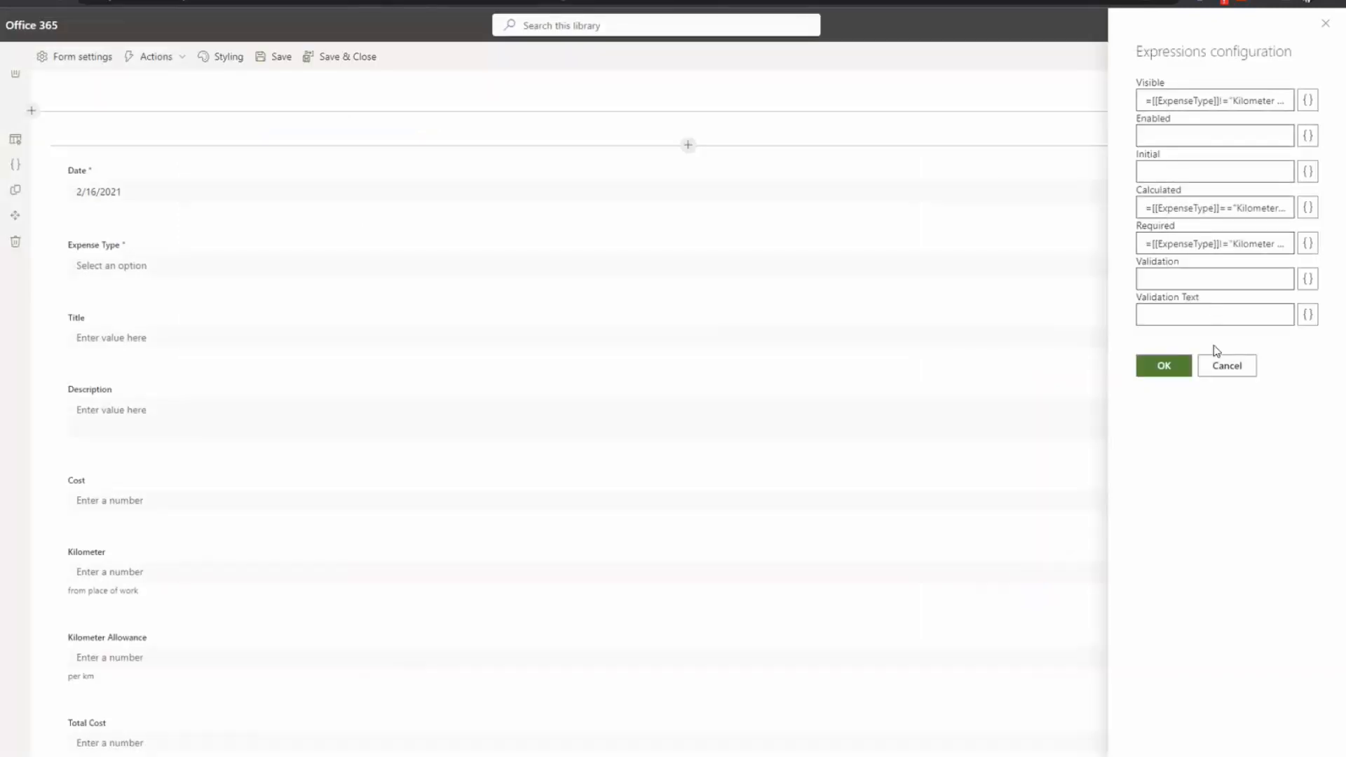
click(1225, 366)
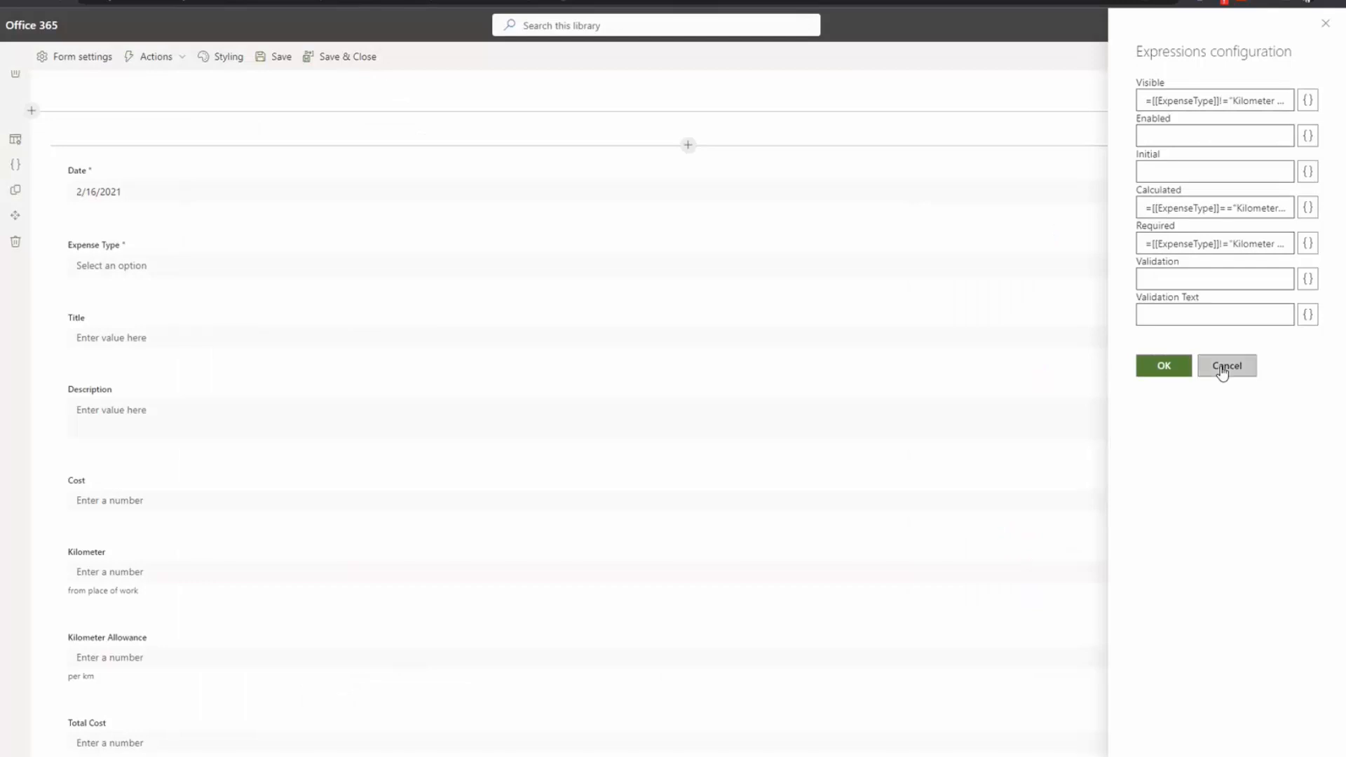
Step: Open the calculated cost field's expressions and point out its Enabled =false setting
scroll(70, 659, down, 2)
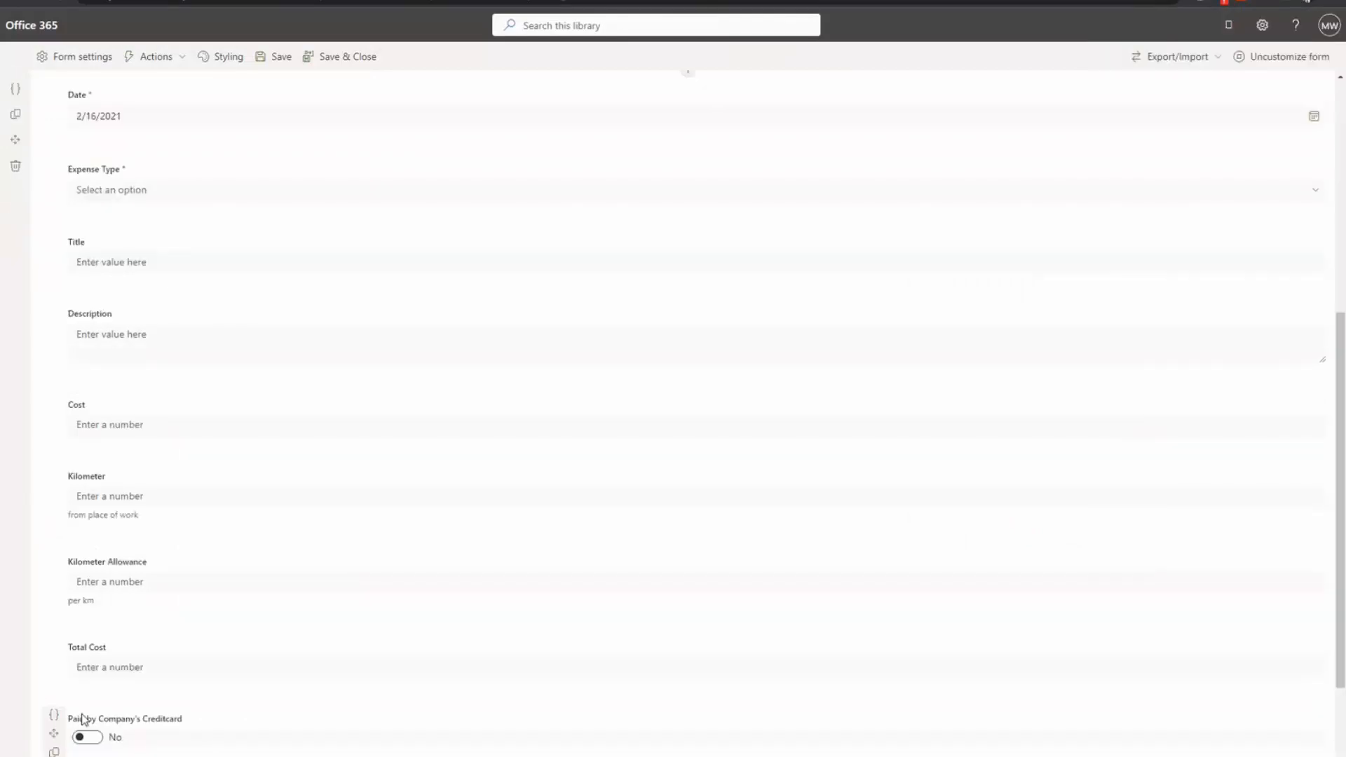
click(52, 580)
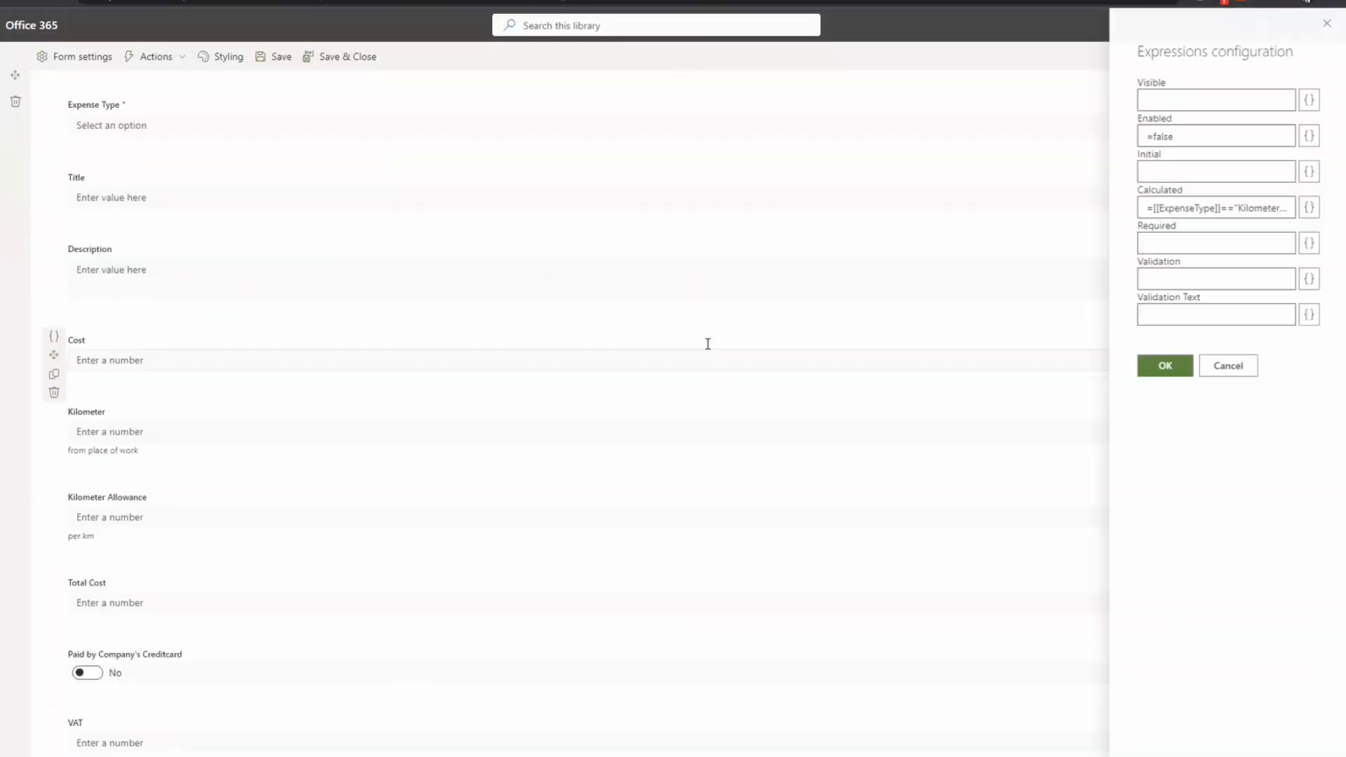
drag(1142, 136, 1190, 136)
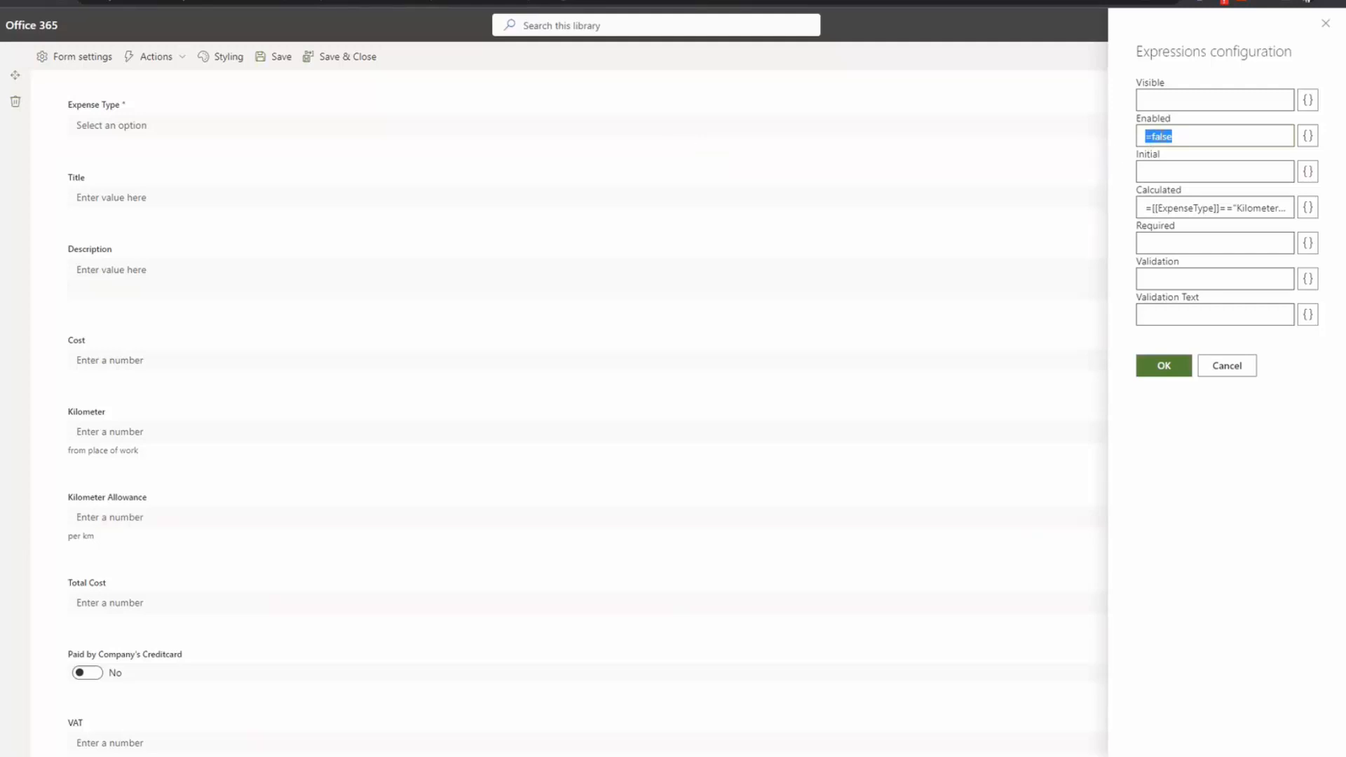
click(1183, 136)
Step: Review the Calculated formula: Kilometer × KilometerAllowance for Kilometer allowance, otherwise ReceiptCost
click(1167, 207)
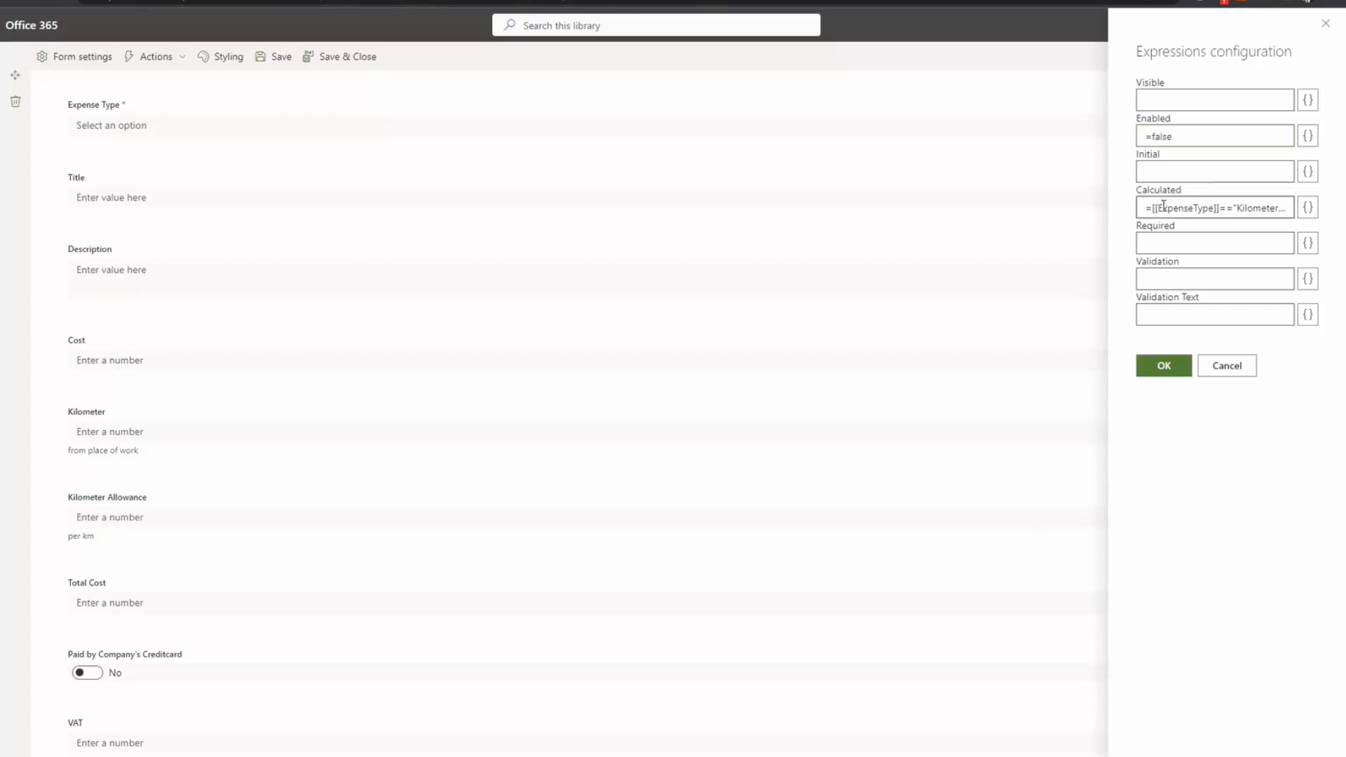
click(1308, 209)
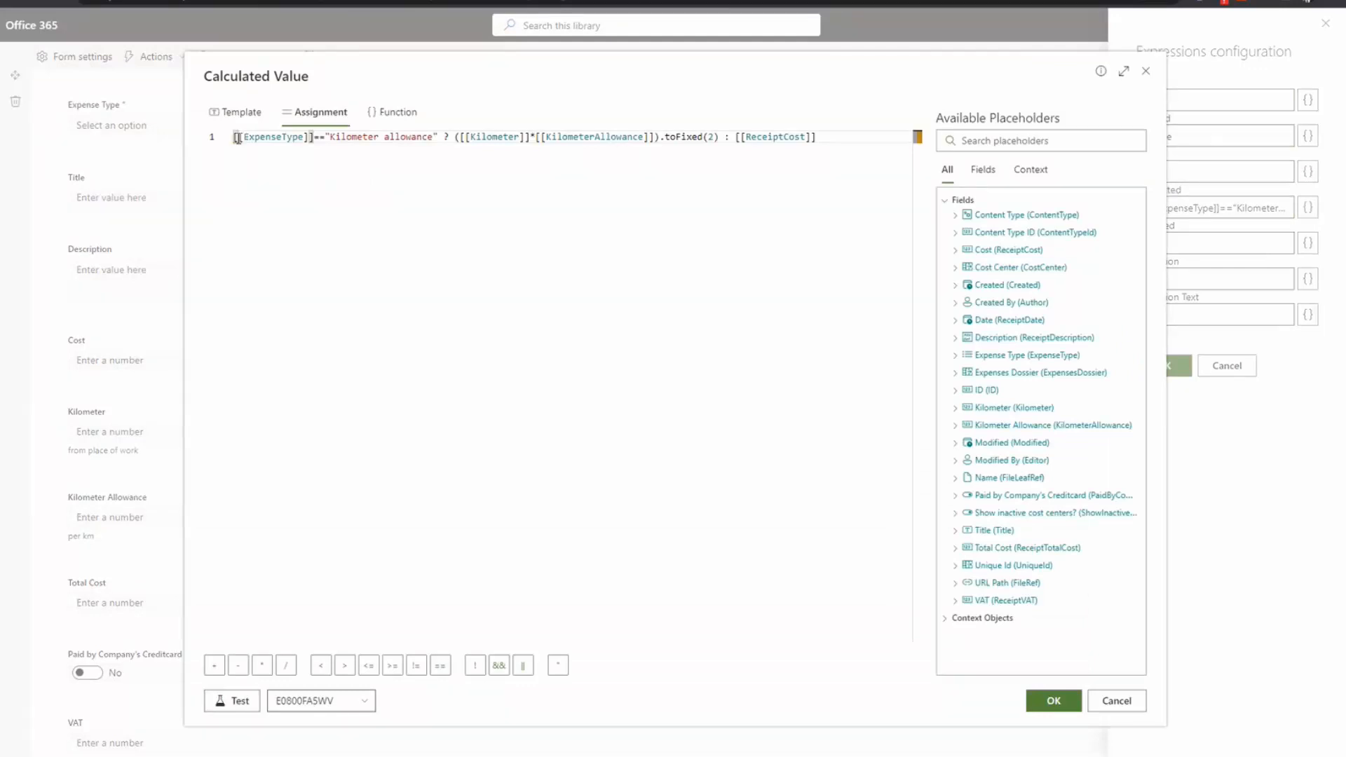
drag(237, 138, 454, 137)
drag(416, 137, 309, 137)
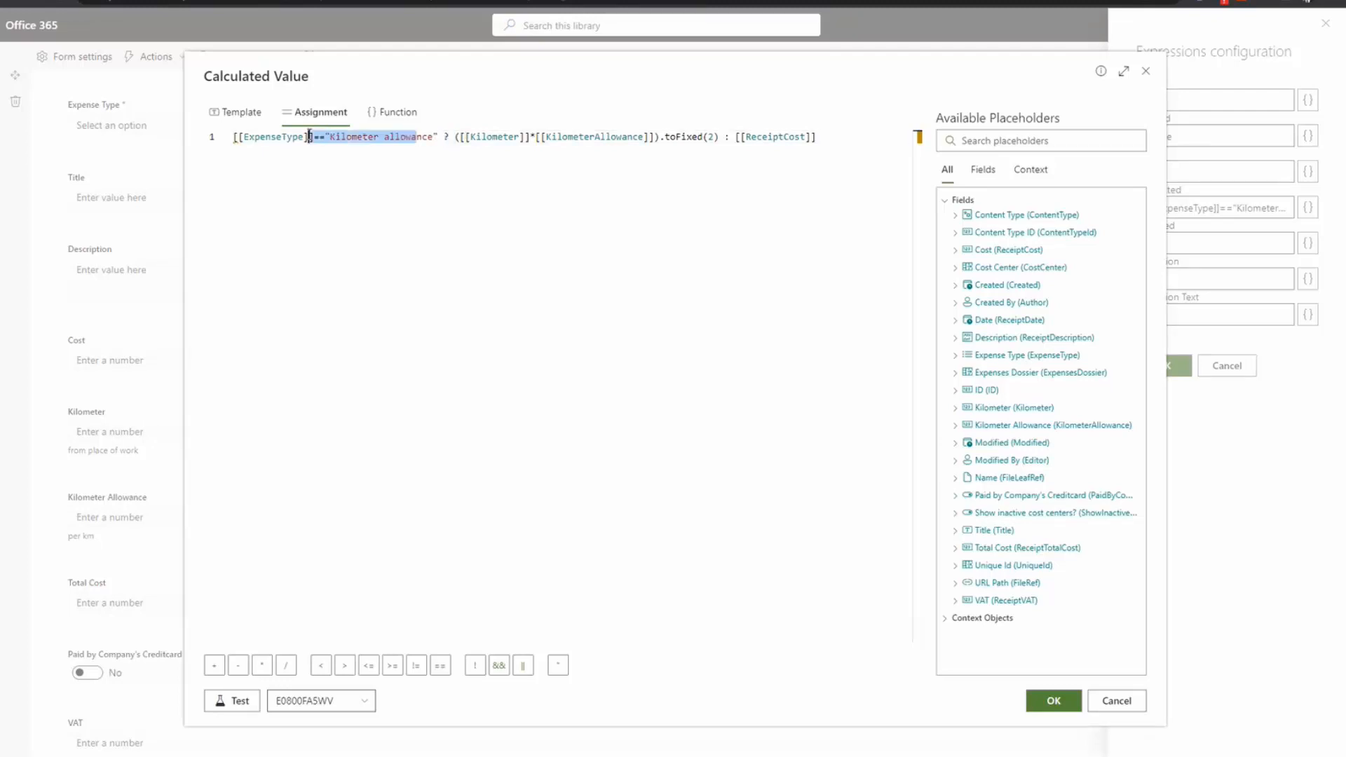
drag(459, 137, 847, 139)
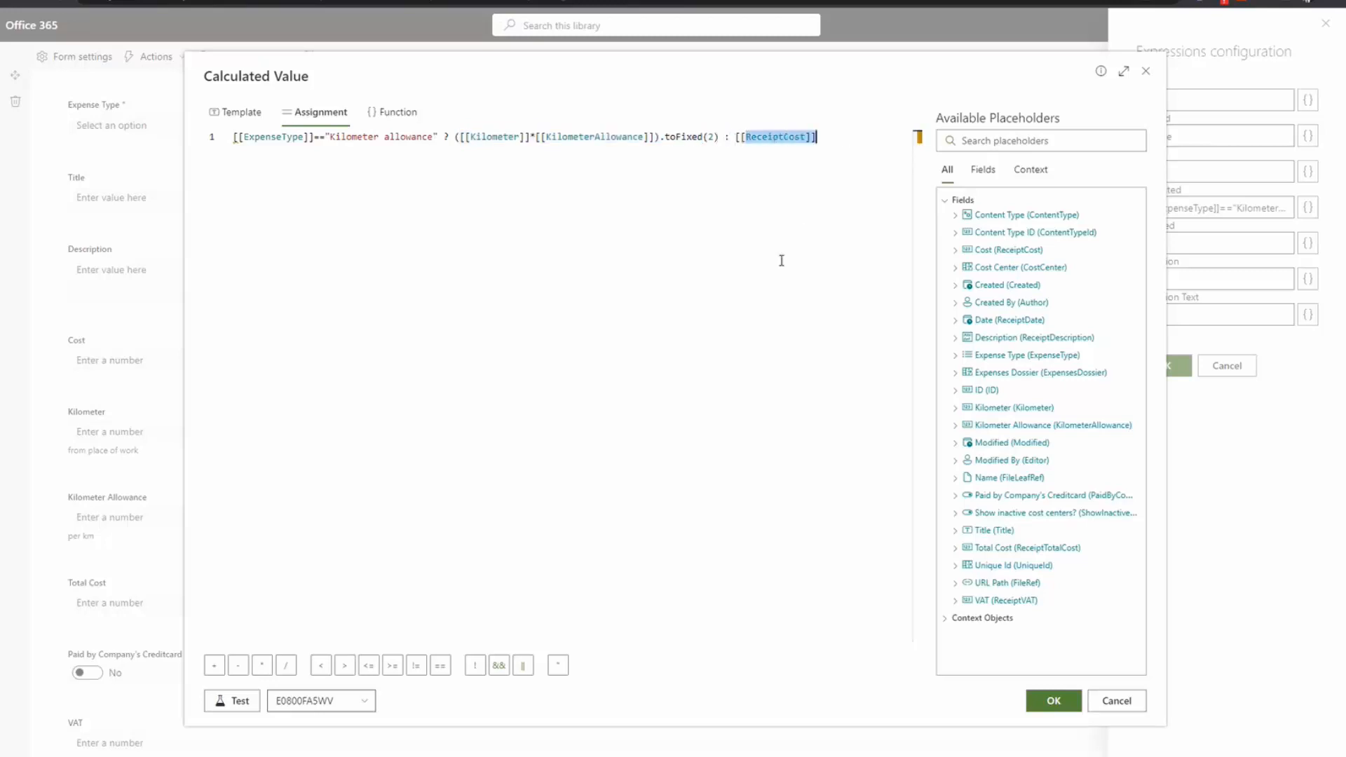
click(1135, 704)
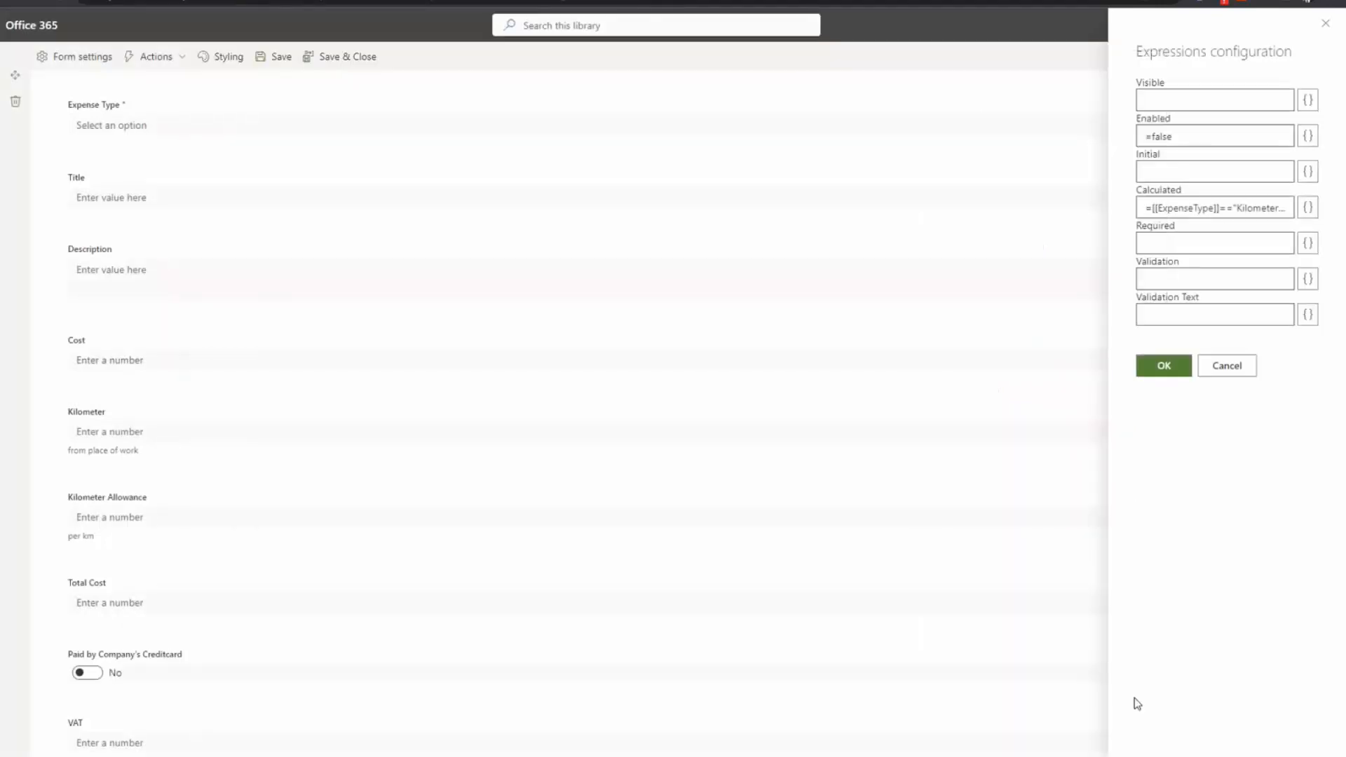
Step: Open the Cost Center field settings and turn off the Show add new item link
click(1236, 363)
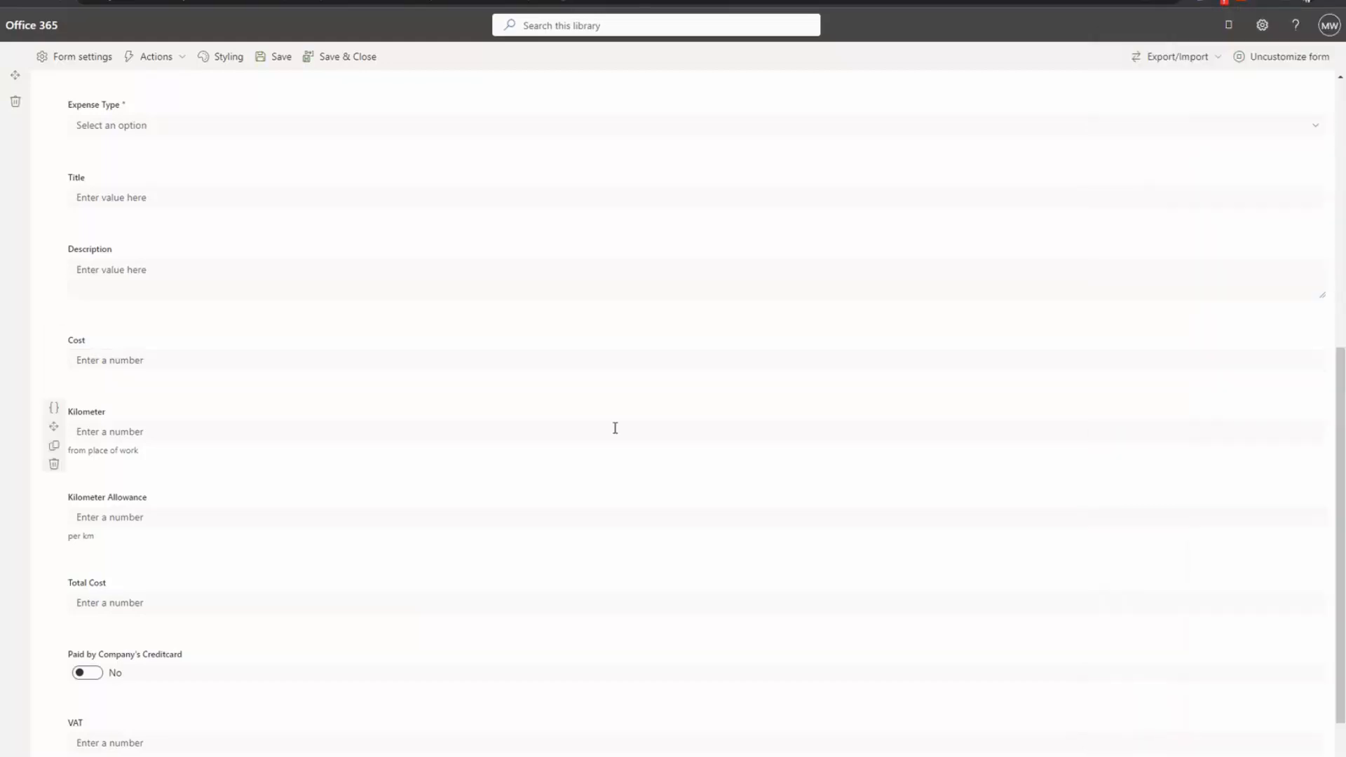
scroll(613, 426, up, 7)
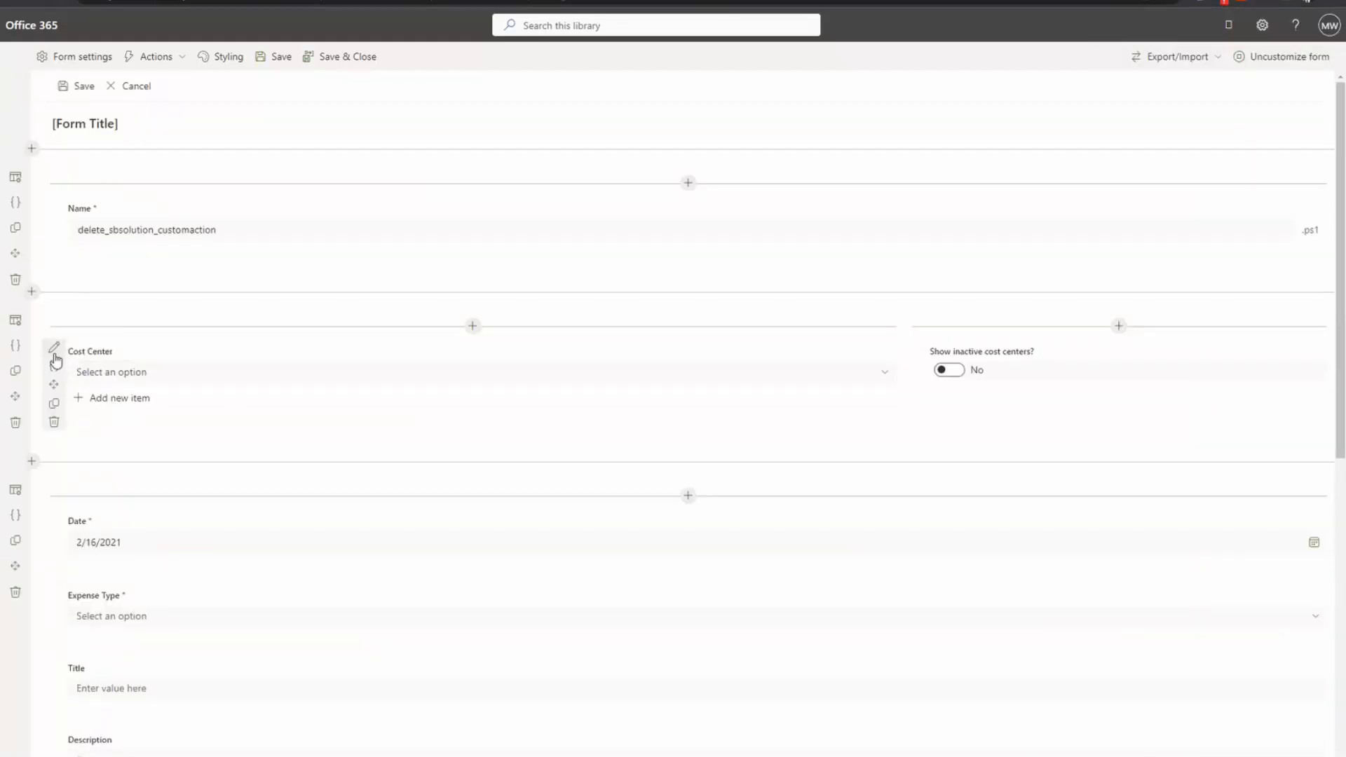
click(55, 349)
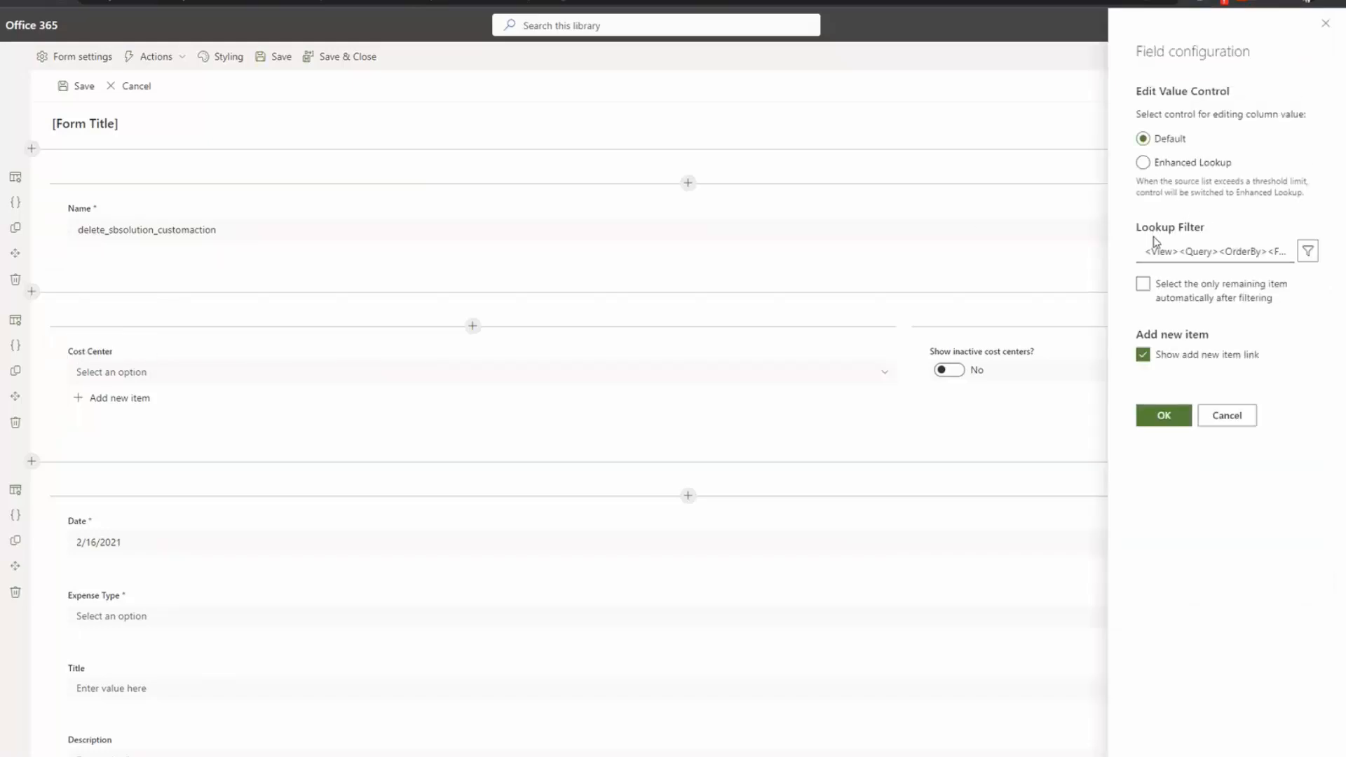
click(1150, 359)
click(1143, 356)
click(1143, 357)
click(1164, 415)
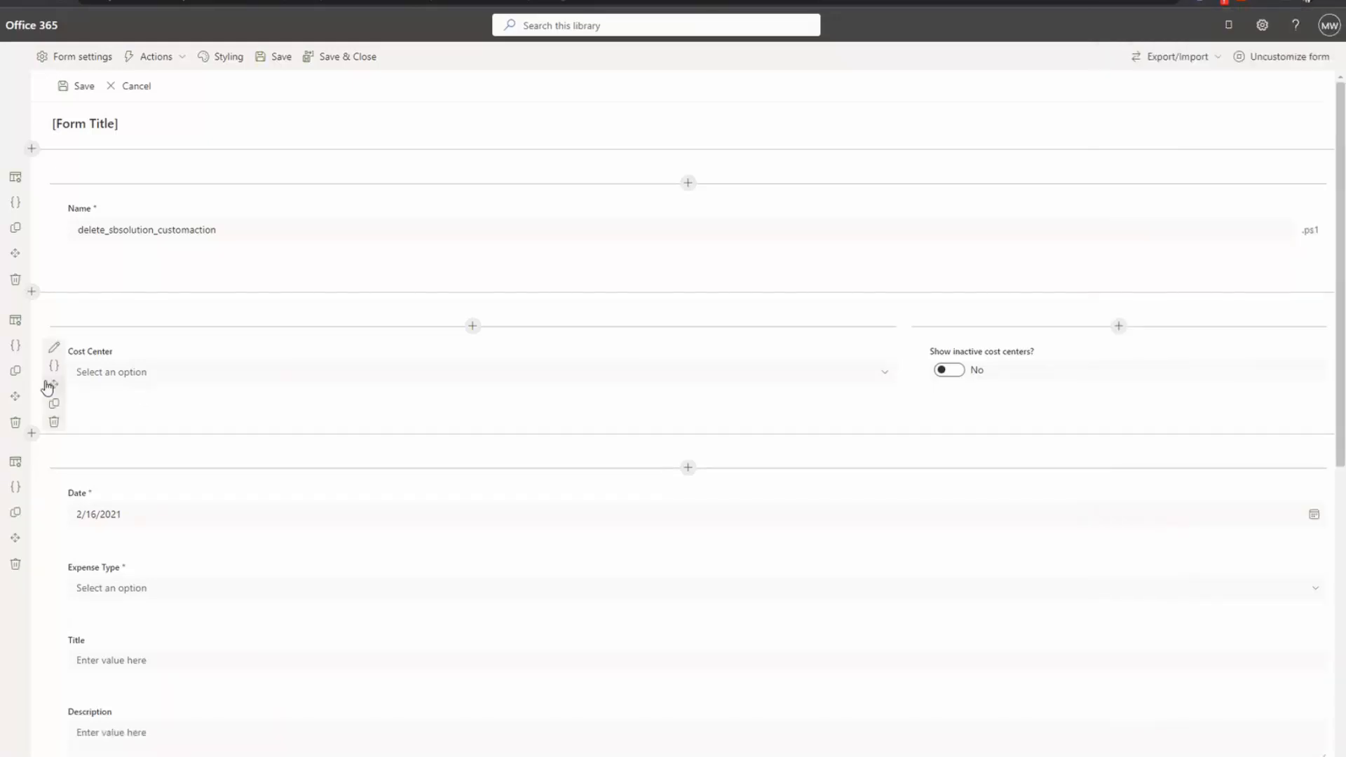
Step: Restore the Add new item link and open the Cost Center Lookup Filter query builder
click(54, 349)
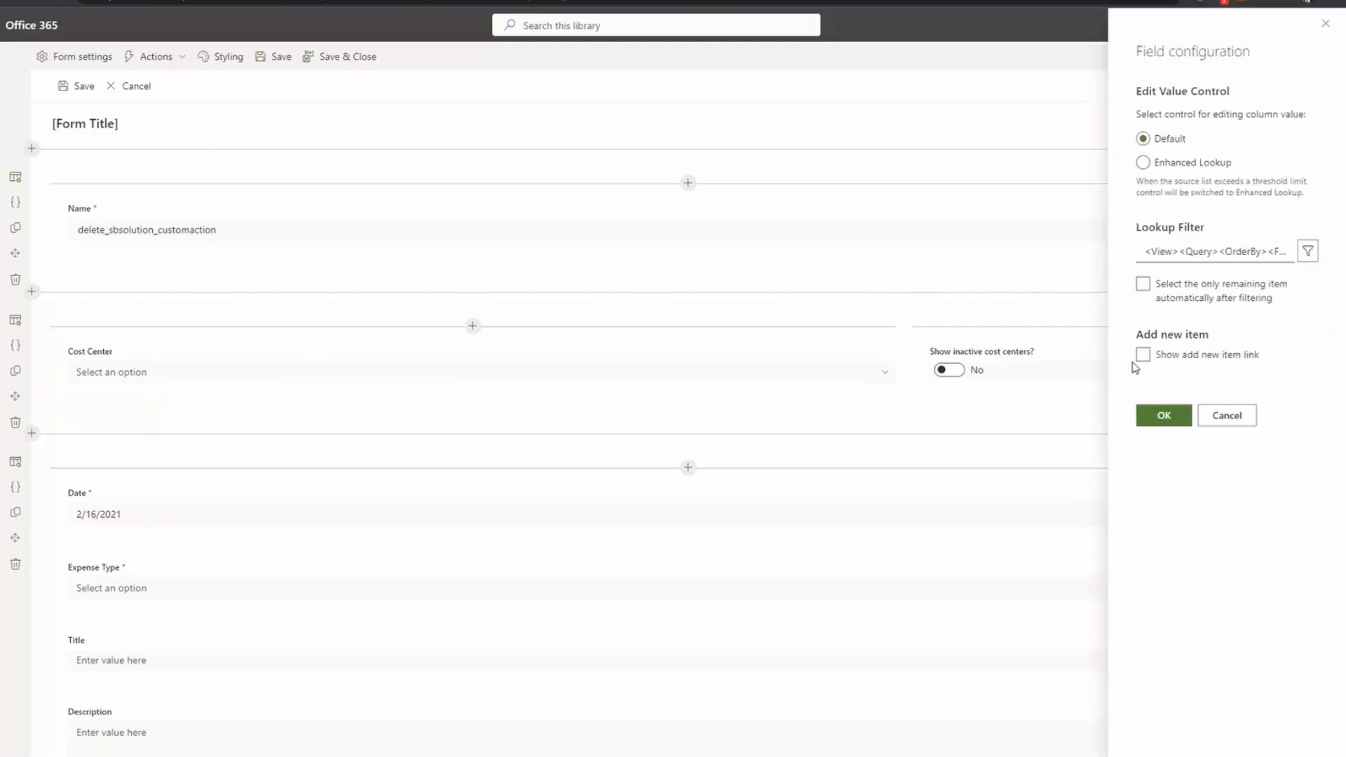
click(1143, 355)
click(1163, 415)
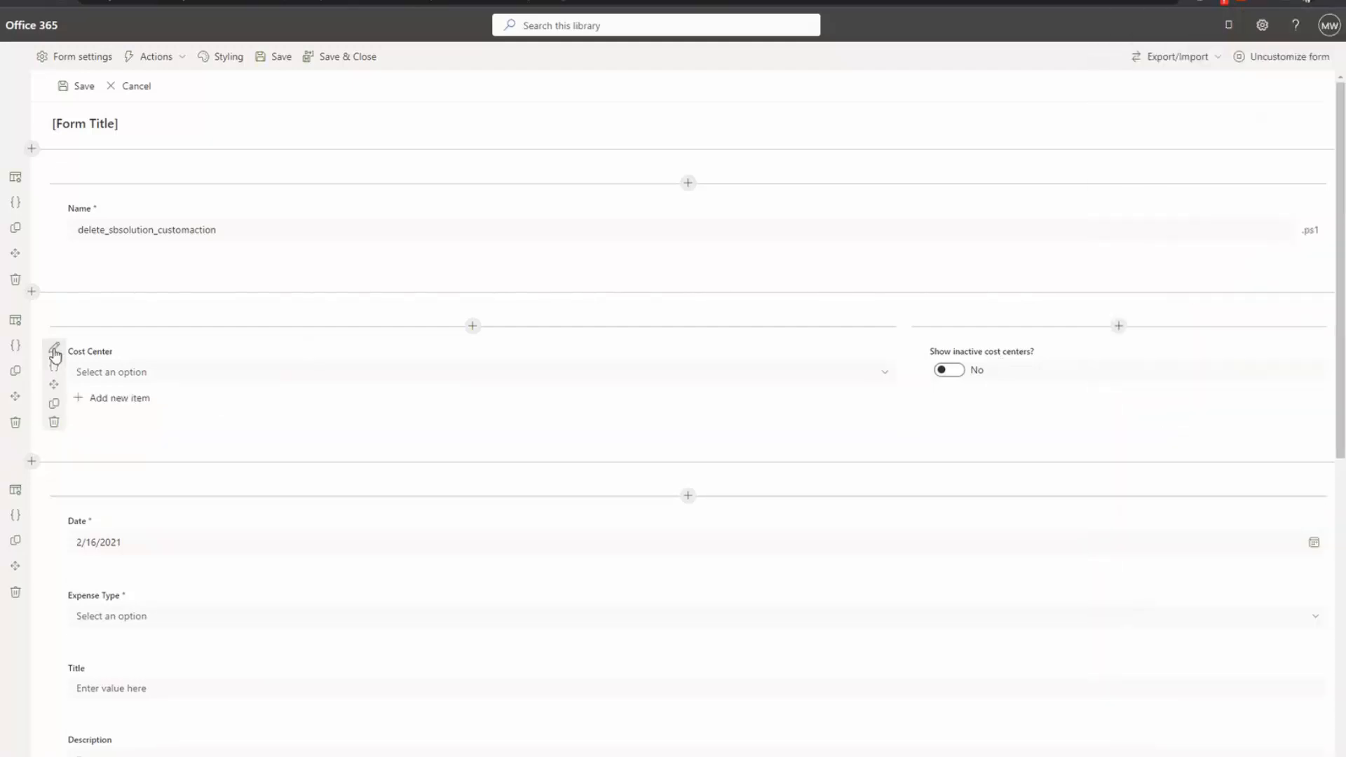
click(56, 350)
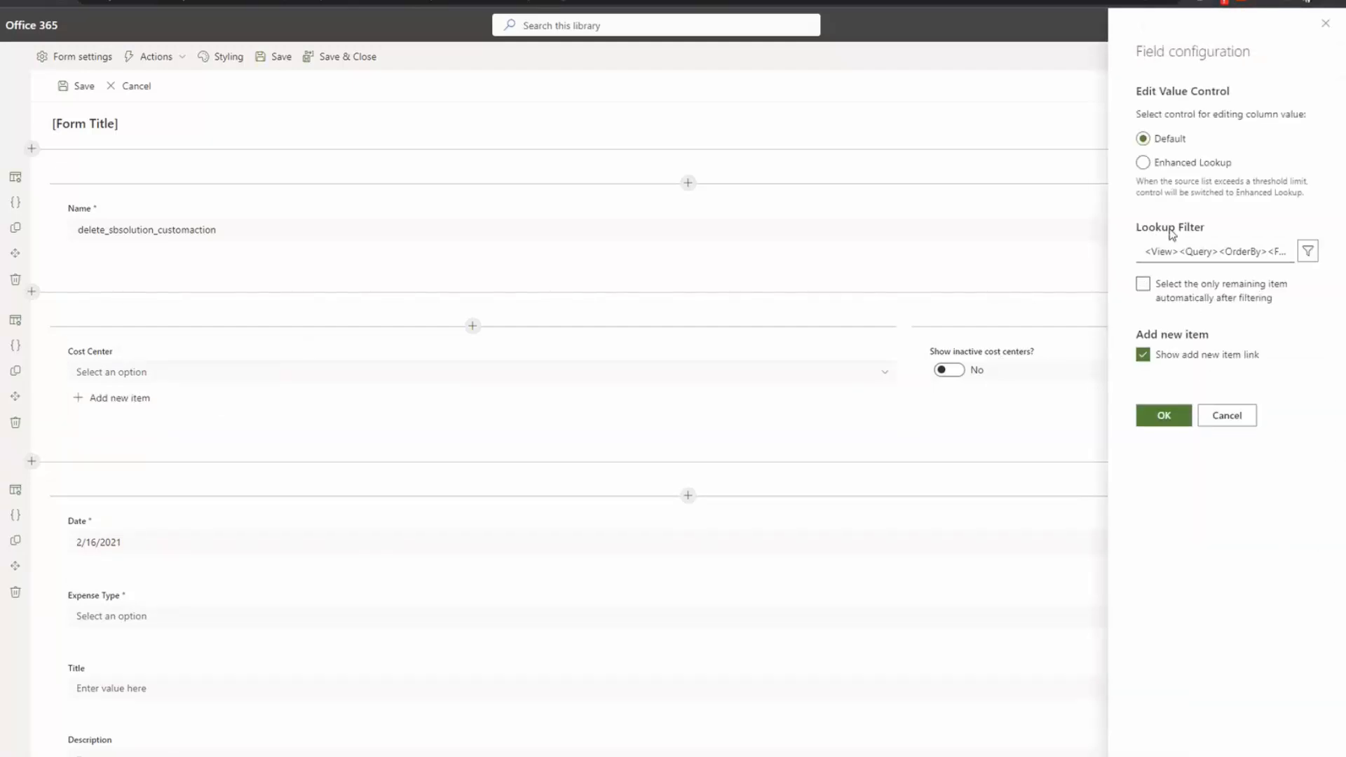
click(1309, 253)
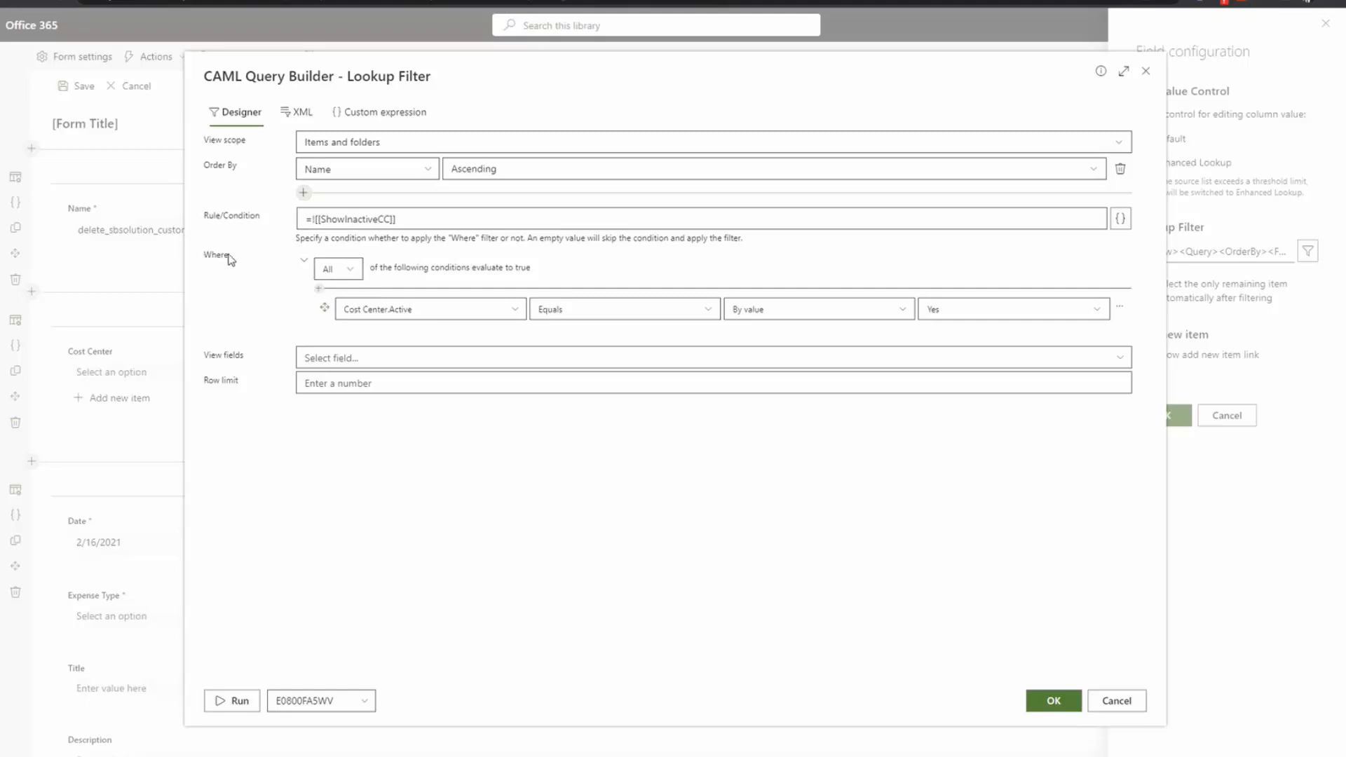
Step: Explore the Where row's field and value-type options, ending on Active equals Yes by value
click(350, 311)
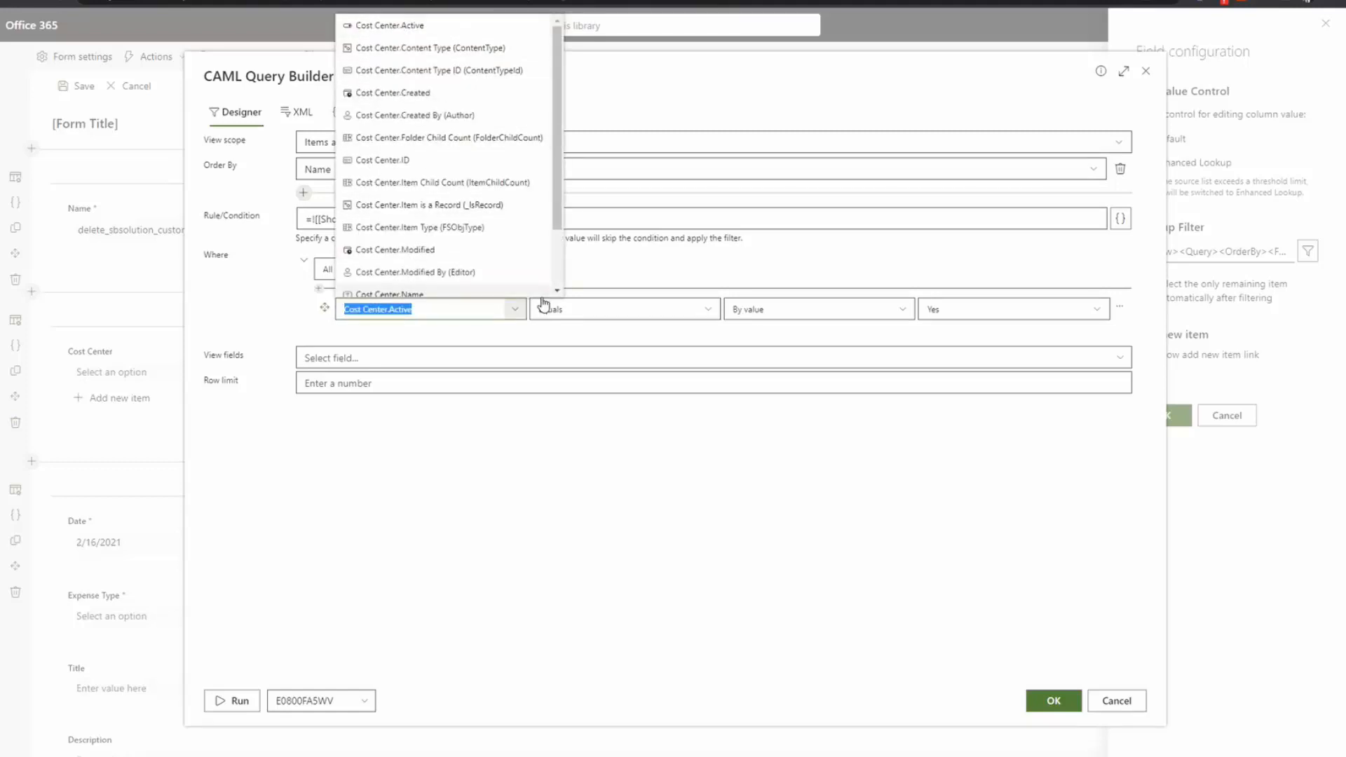
click(601, 369)
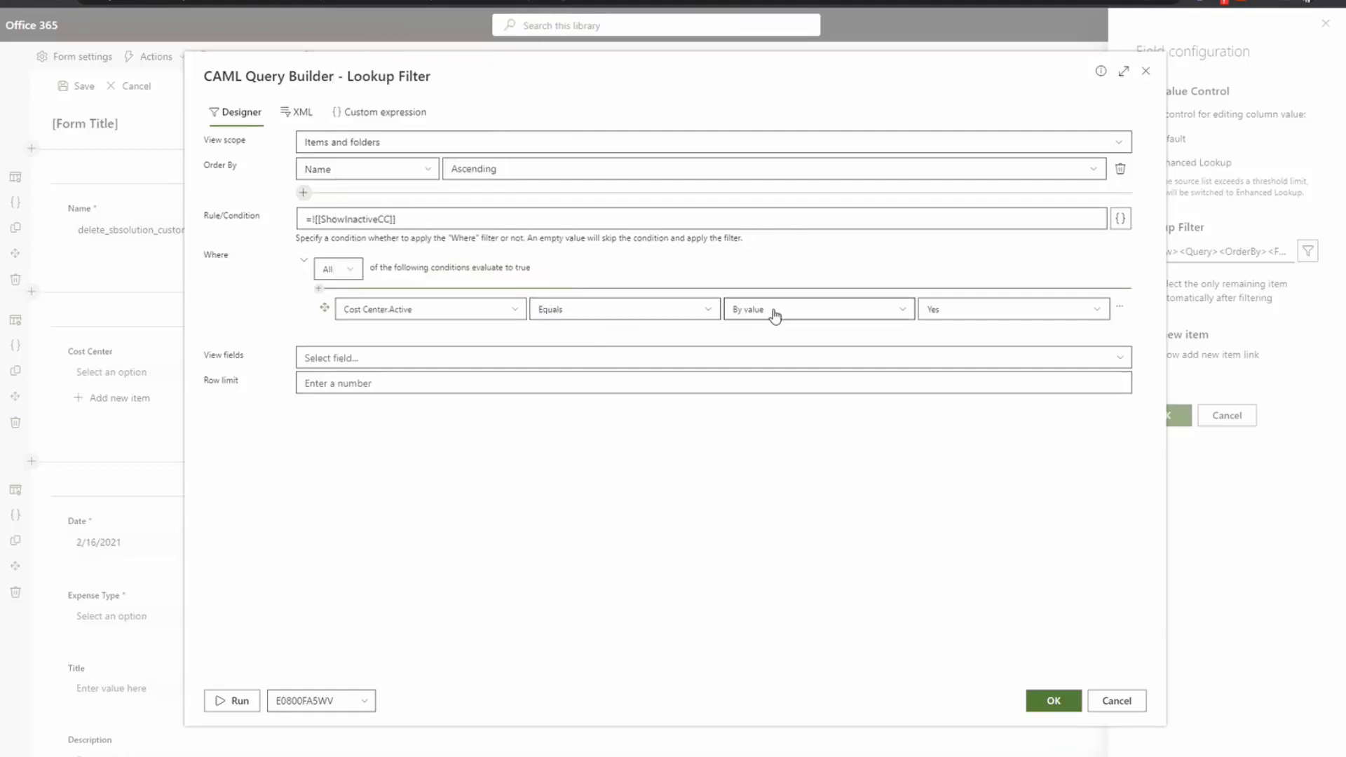
click(838, 318)
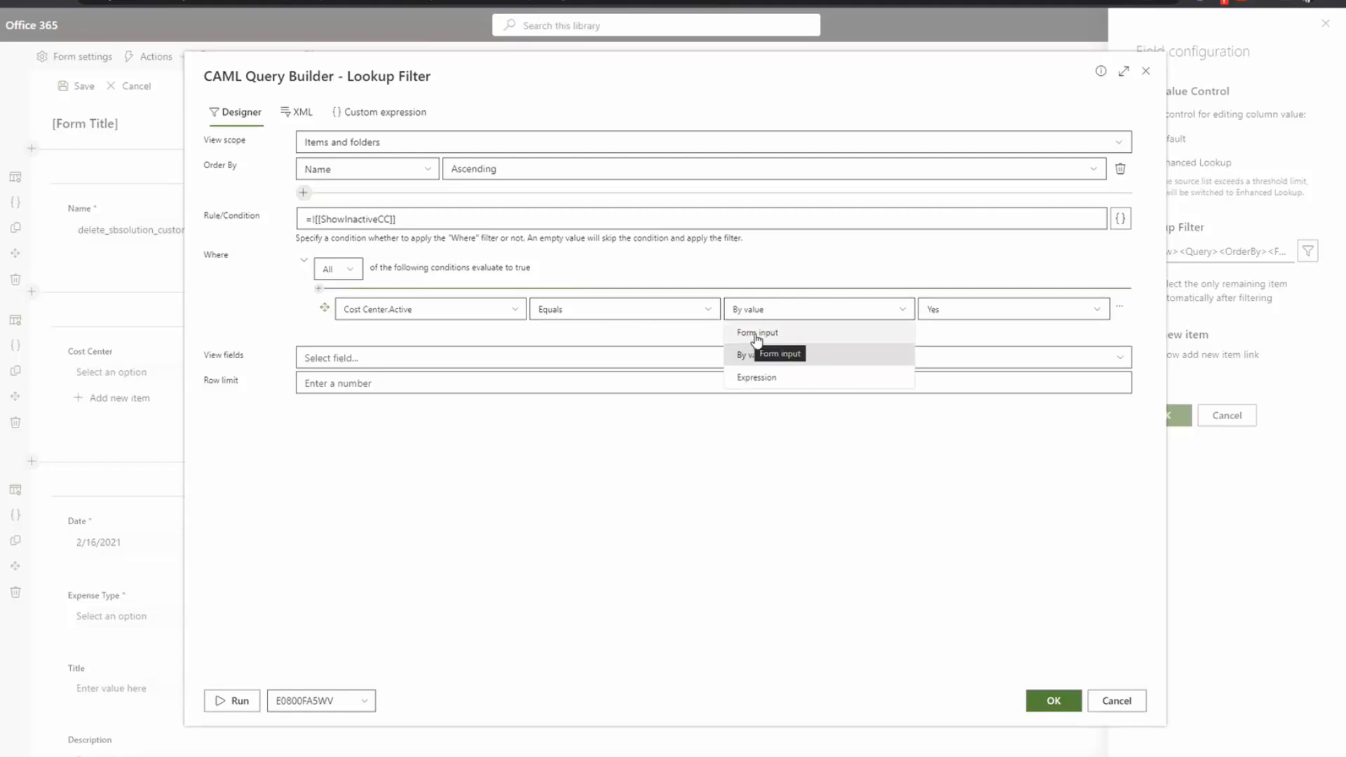
click(780, 379)
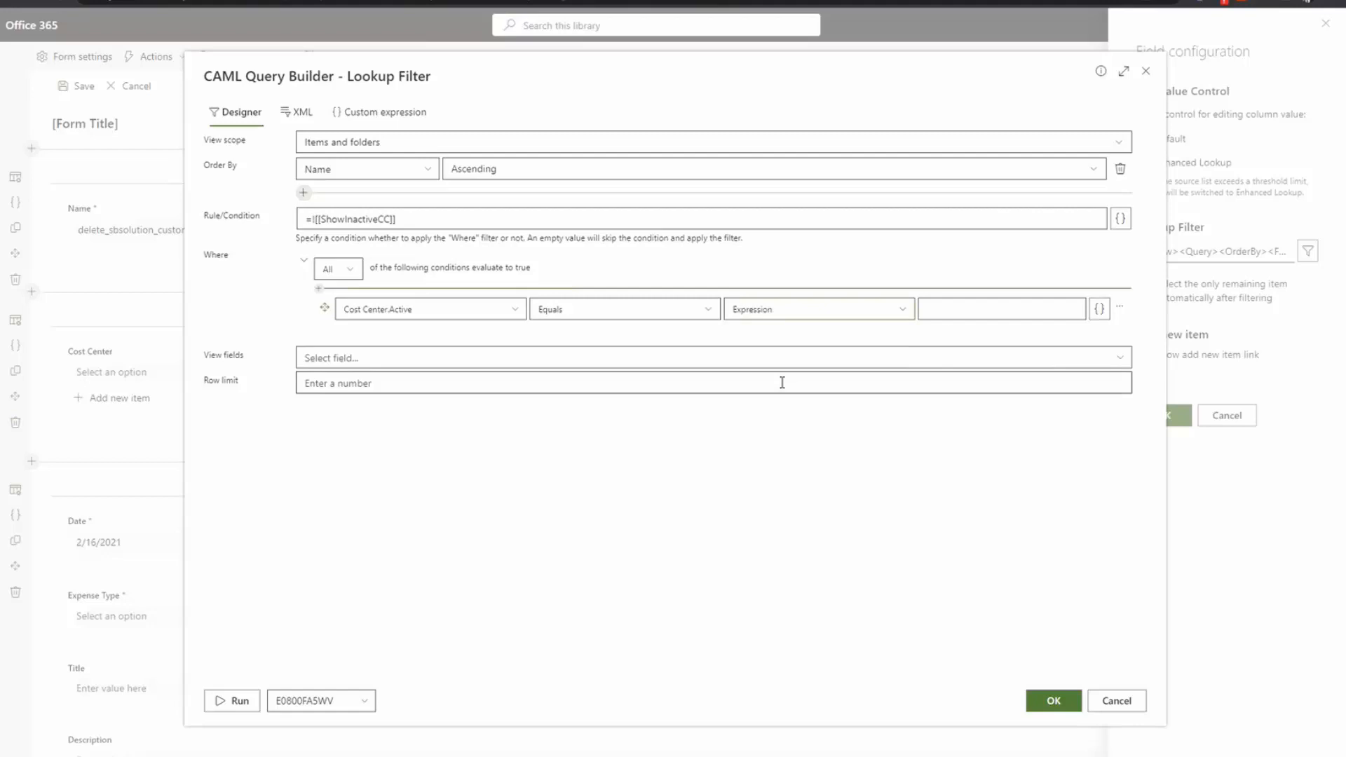
click(779, 315)
click(760, 337)
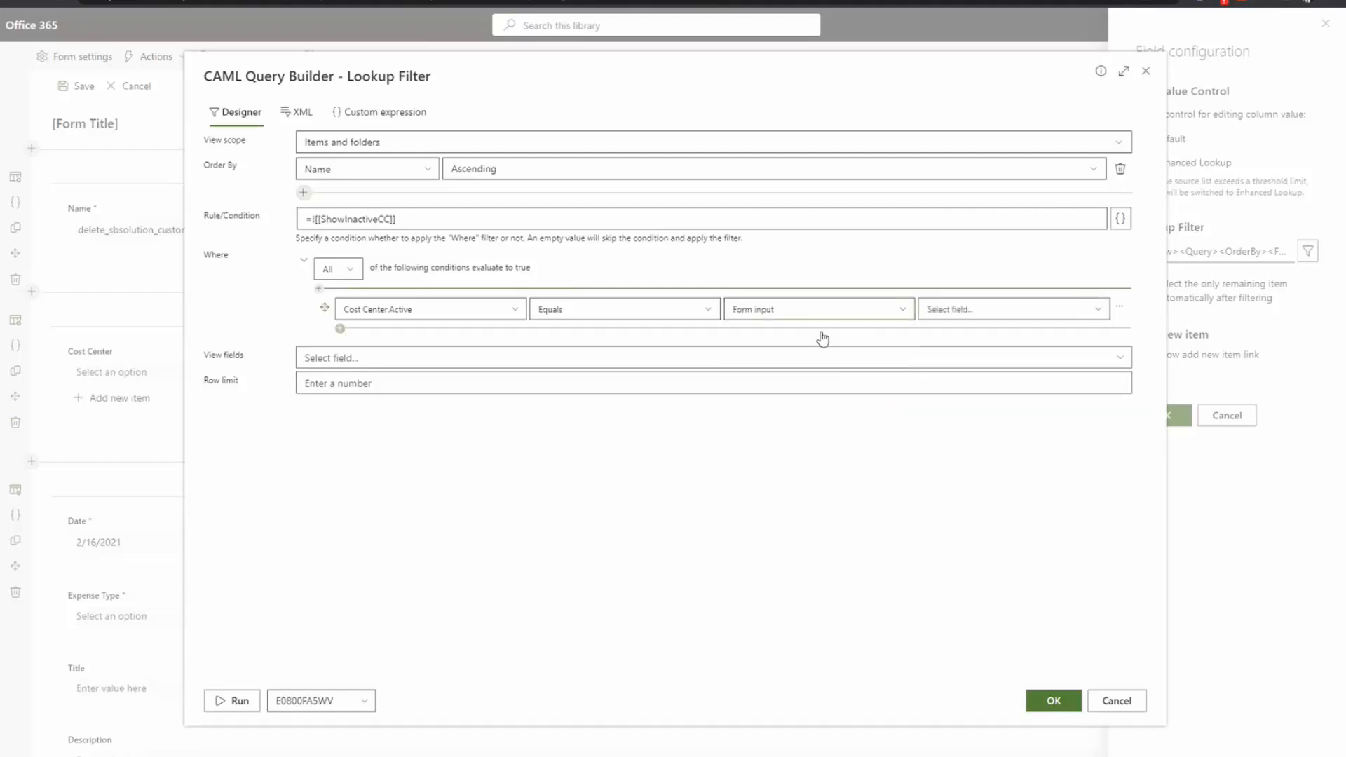
click(956, 309)
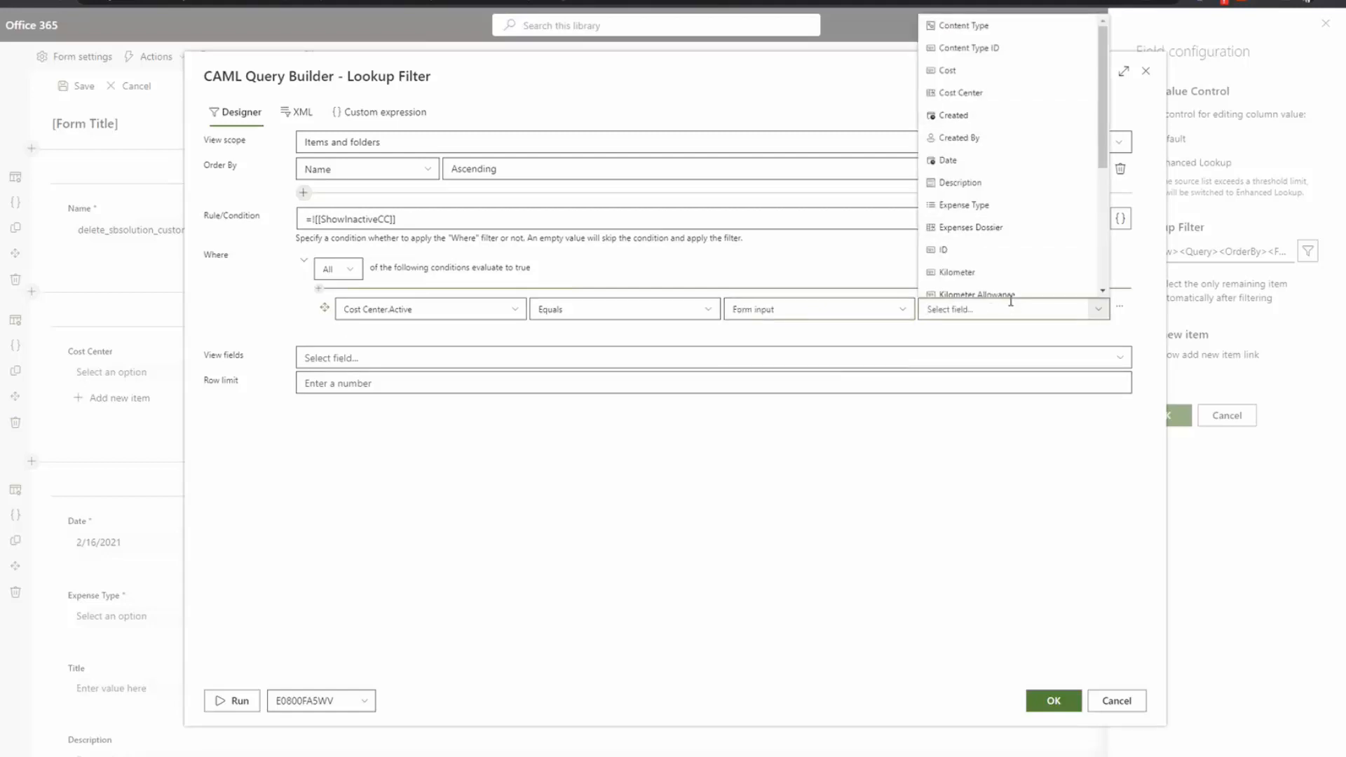
click(827, 315)
click(758, 352)
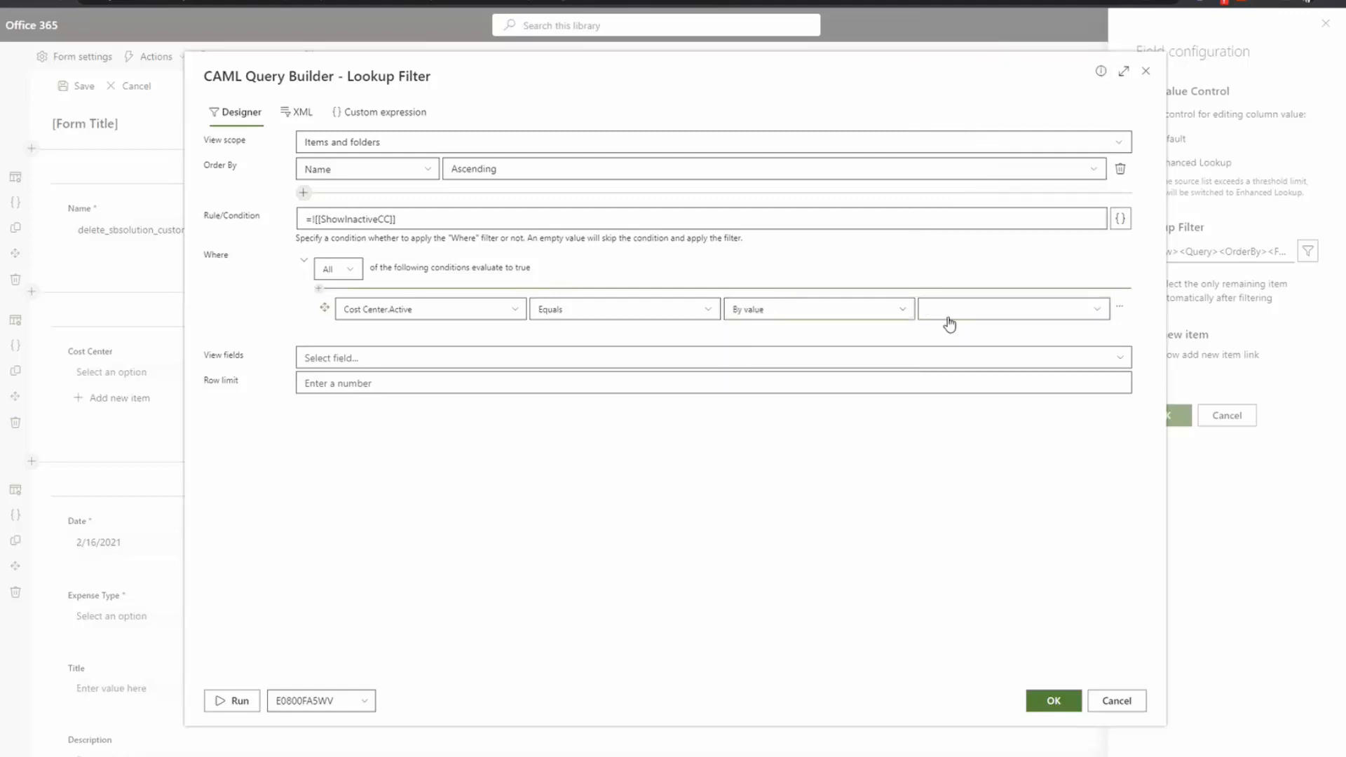
click(1001, 309)
click(948, 335)
Step: Review the ![[ShowInactiveCC]] rule, run the query listing three active cost centers, then cancel
drag(420, 222, 312, 219)
double_click(354, 219)
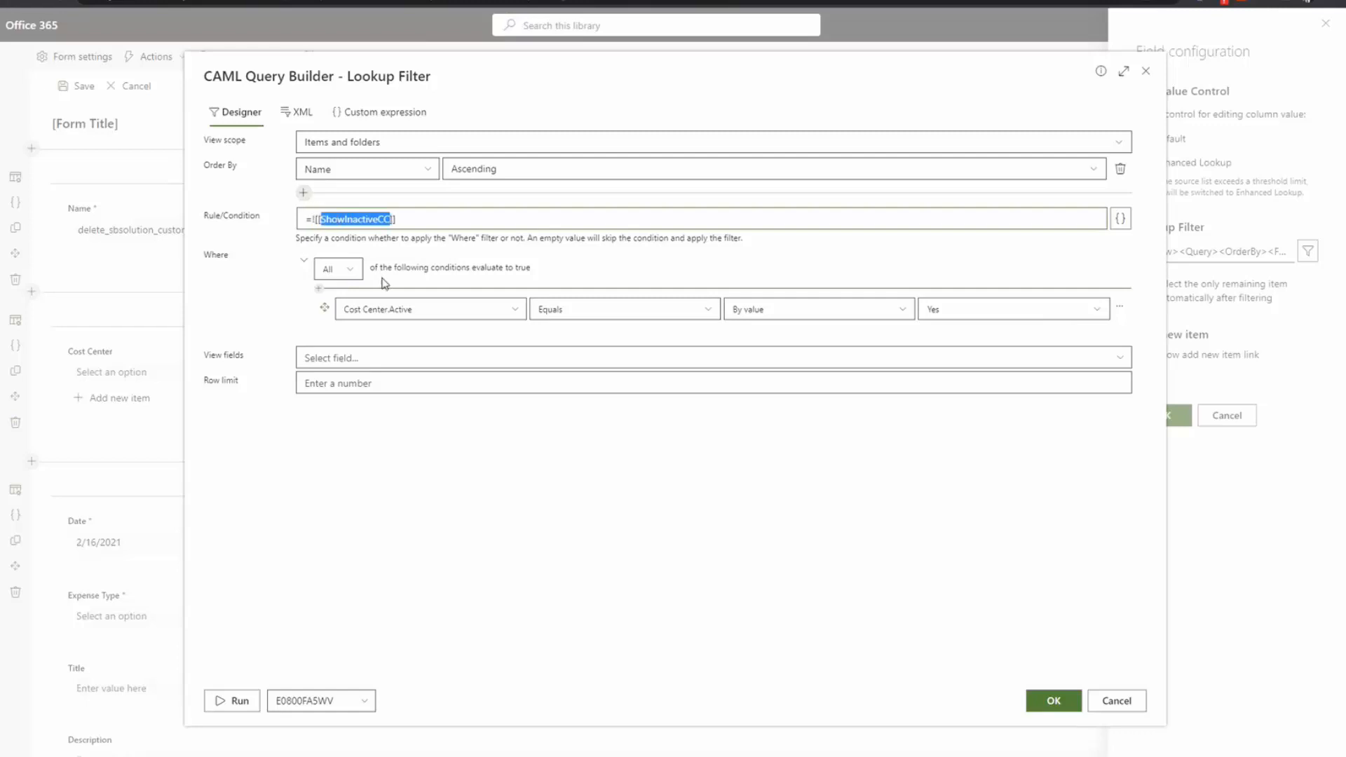
click(332, 219)
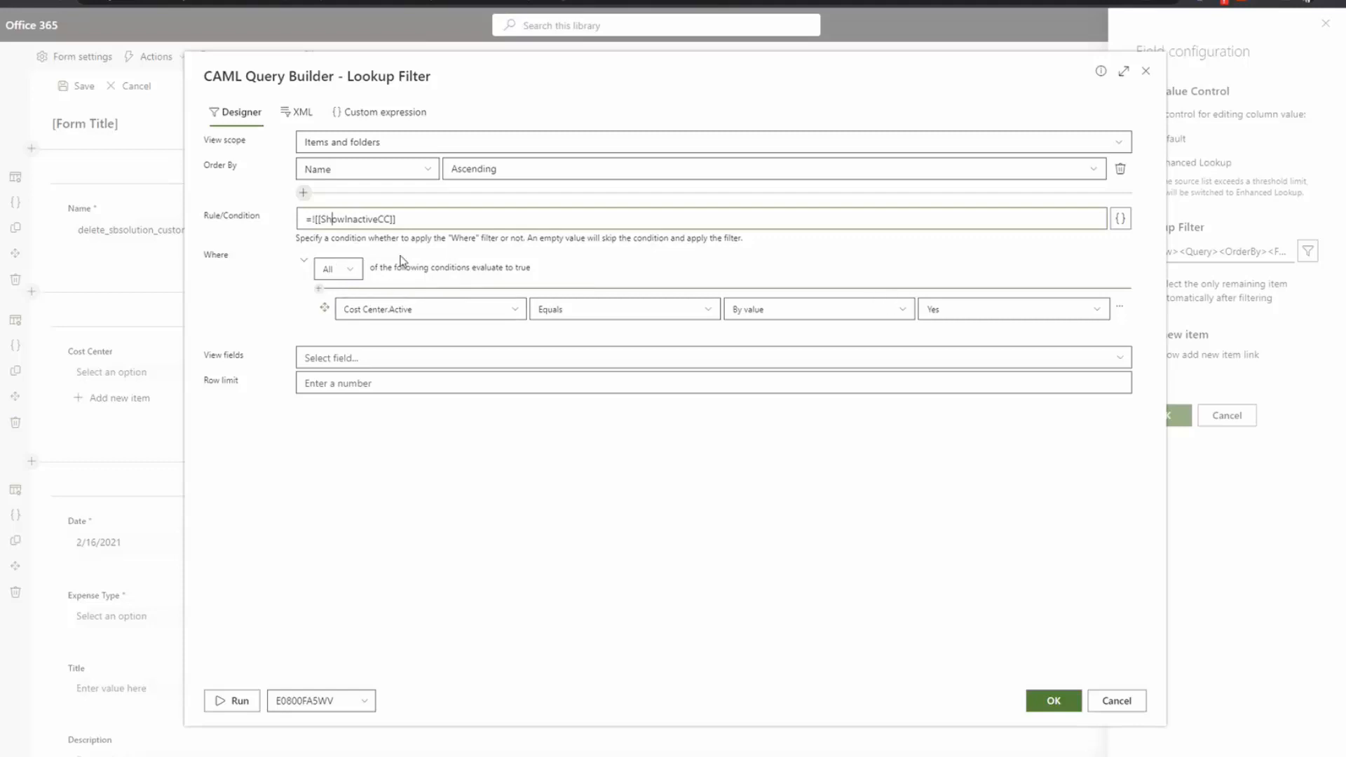
click(235, 703)
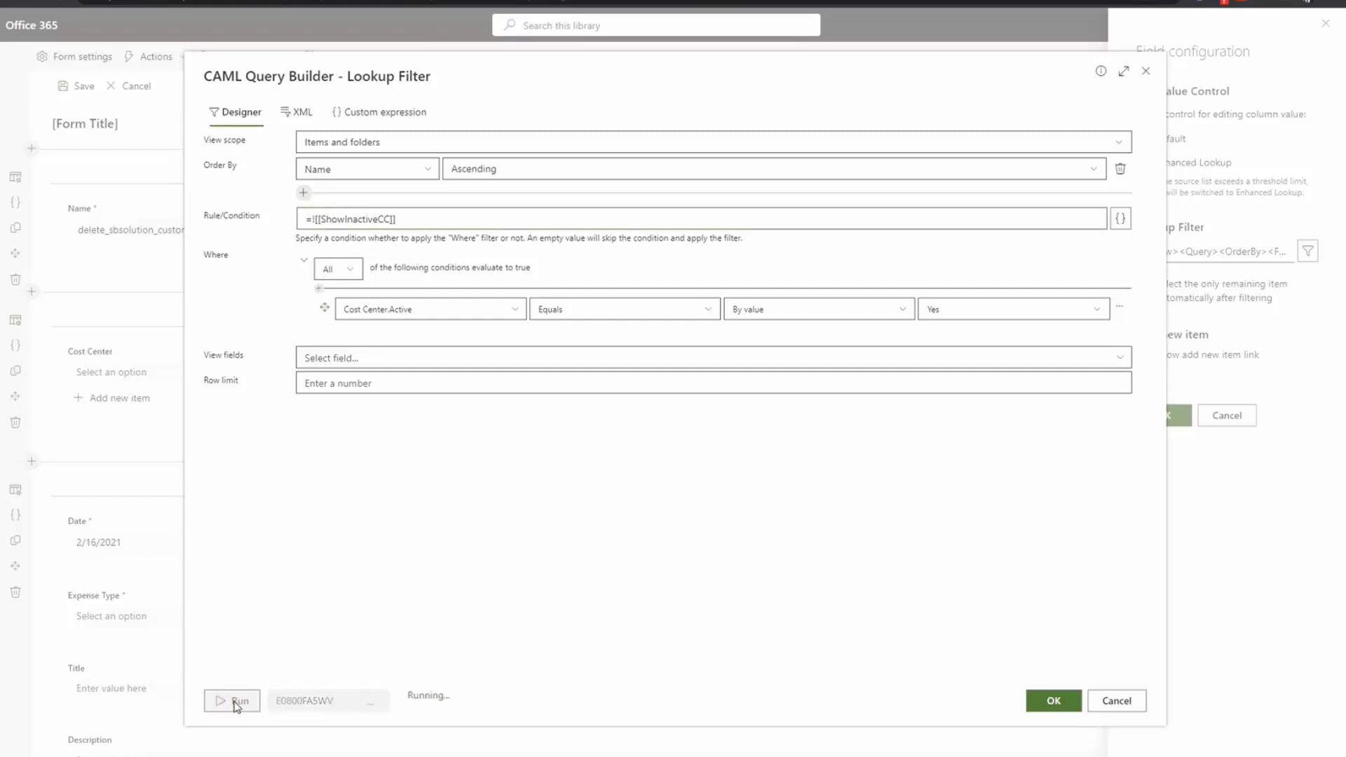
drag(311, 671, 141, 709)
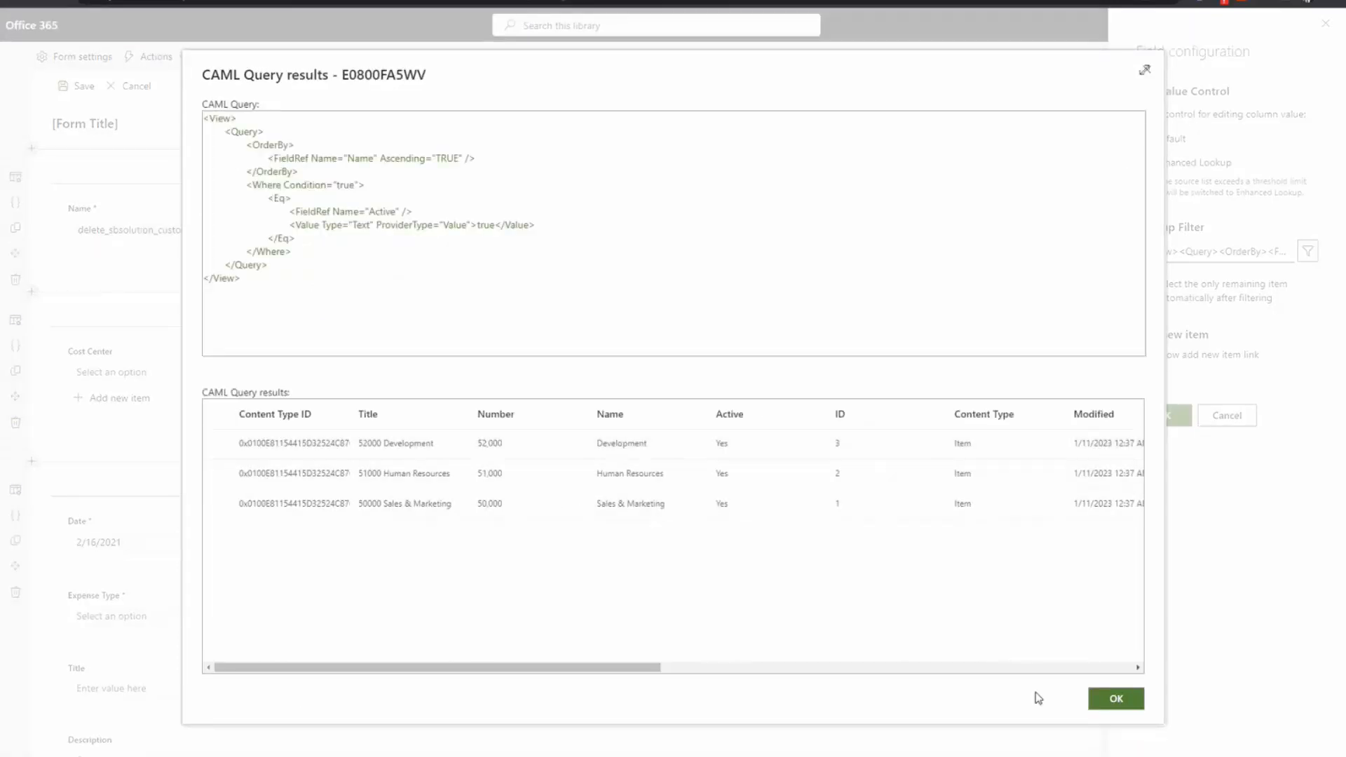
click(1117, 705)
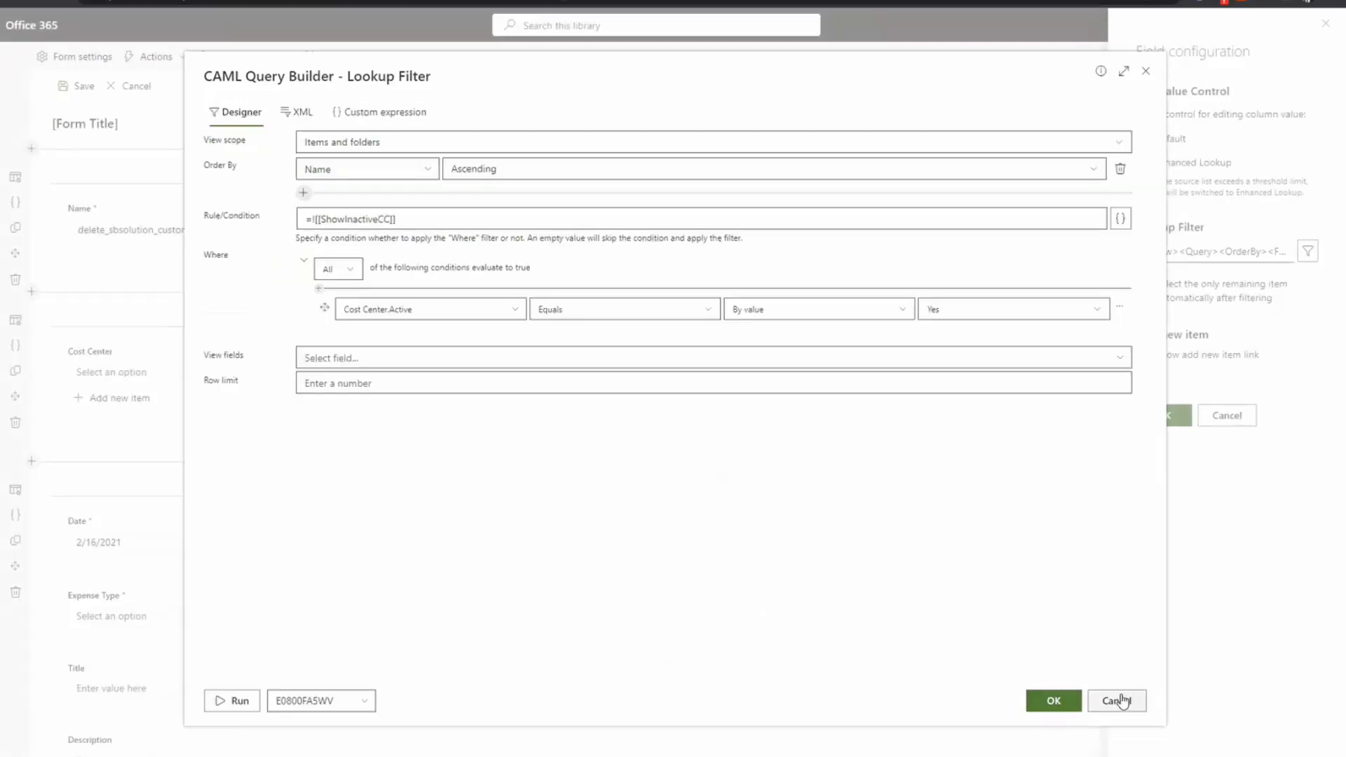
click(1120, 701)
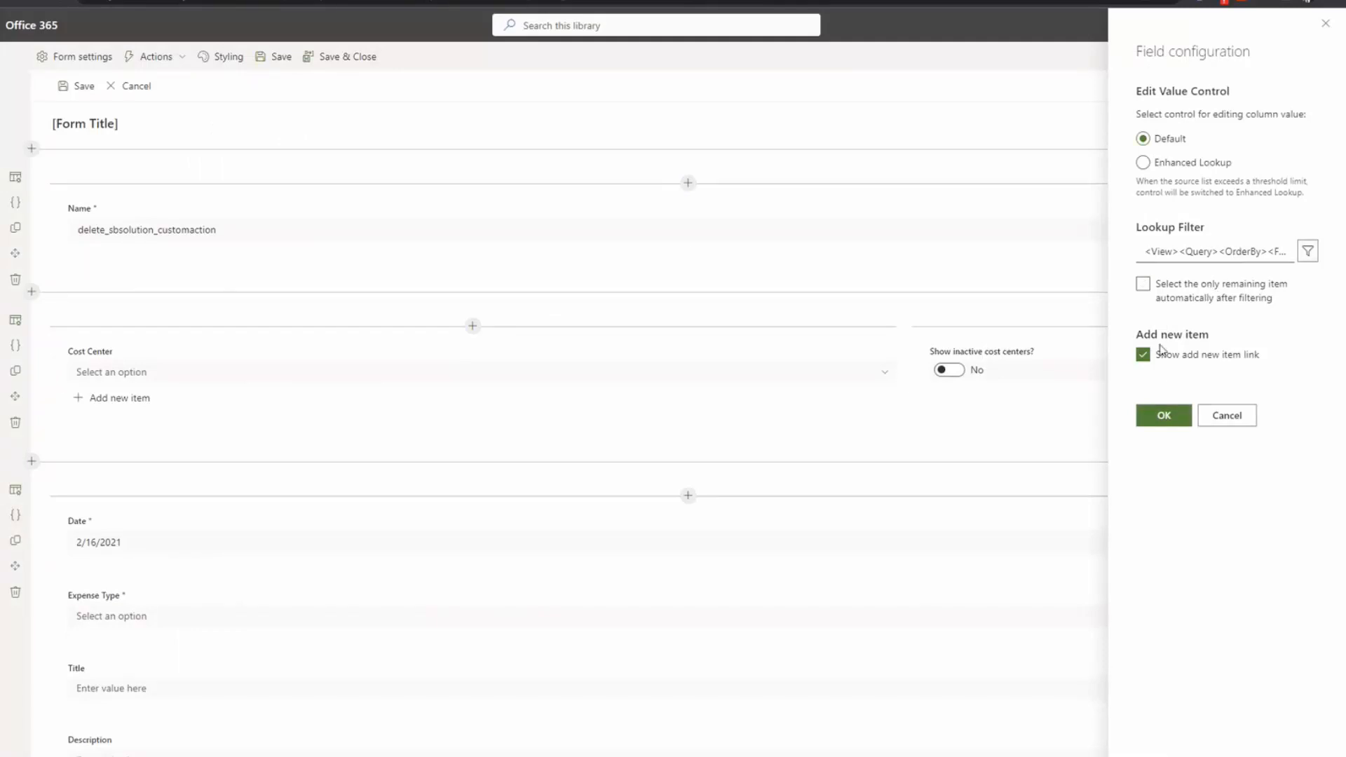
Step: Cancel the Cost Center field settings and advance the slides through "Any Questions or Feedback?" to Thank you
click(1223, 421)
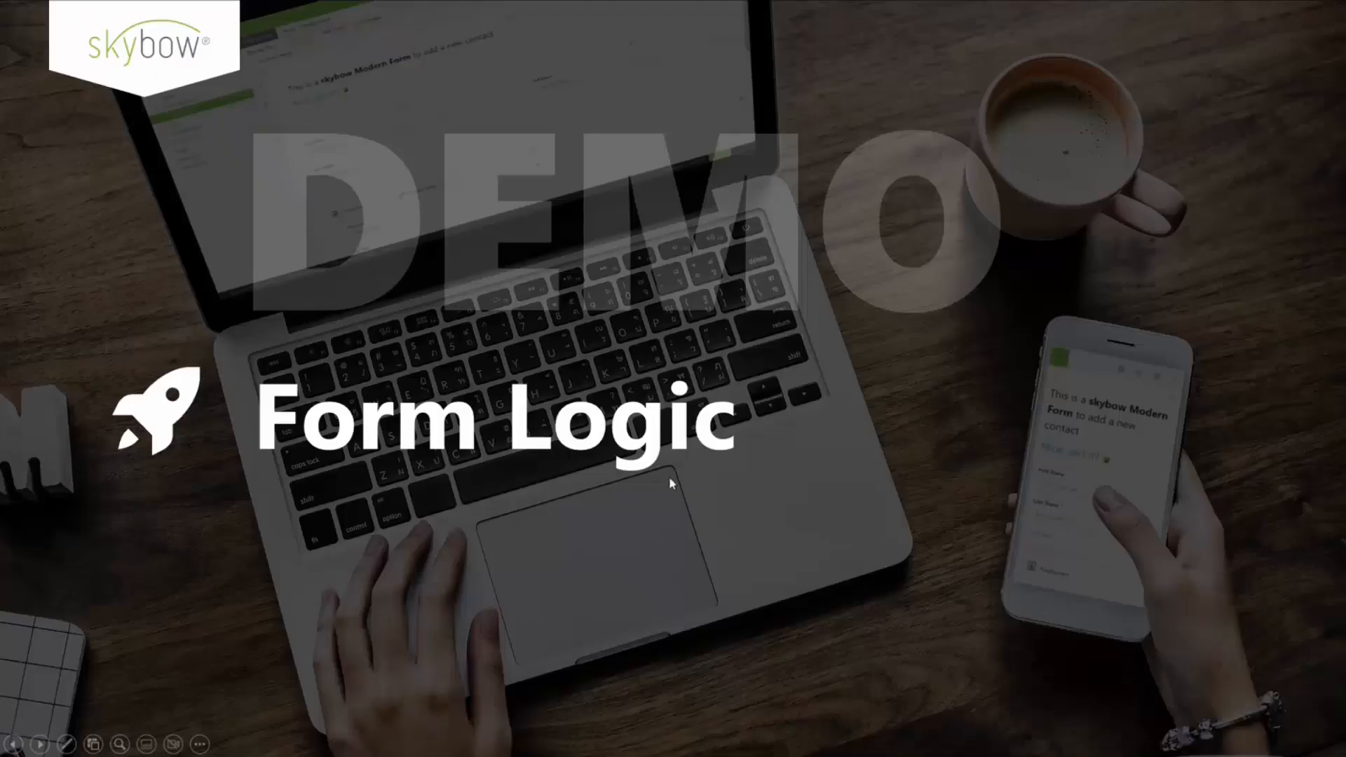
click(670, 478)
click(672, 478)
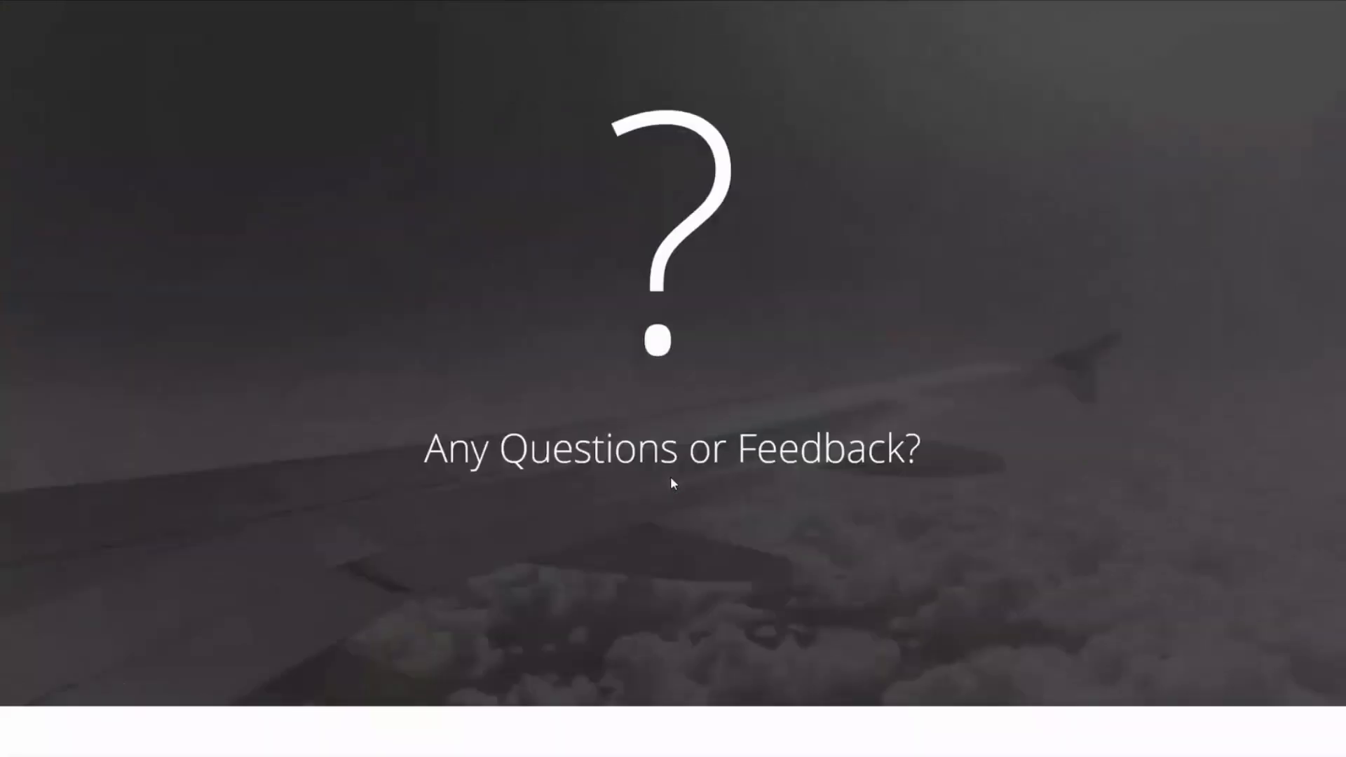